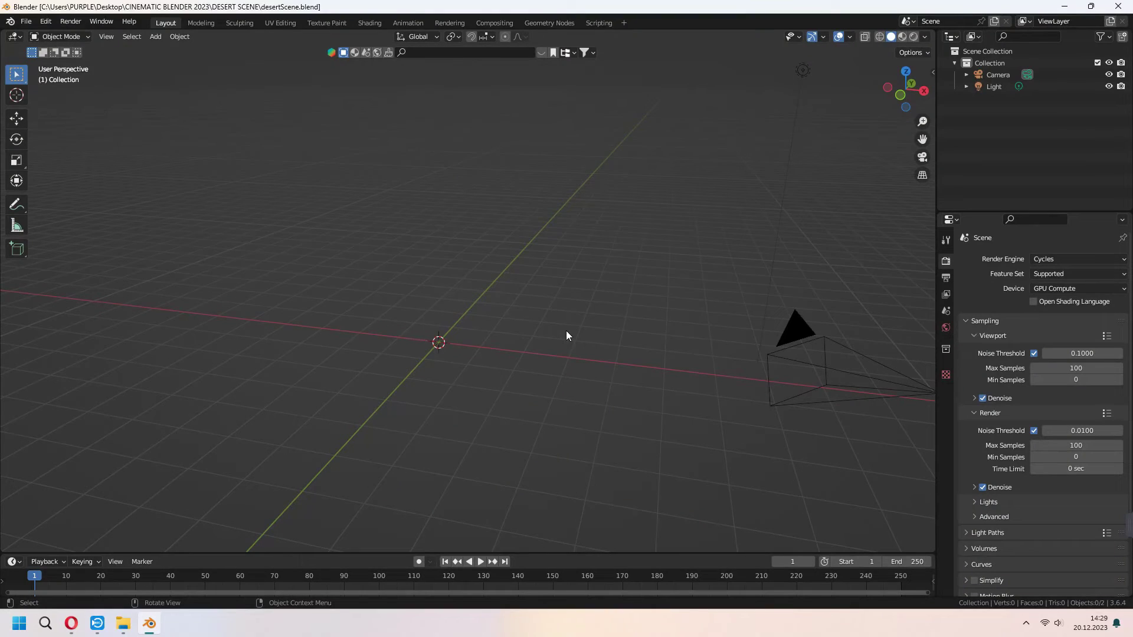
Search the add-on preferences for "land" to check that A.N.T.Landscape is enabled, and close the preferences
click(46, 21)
click(94, 191)
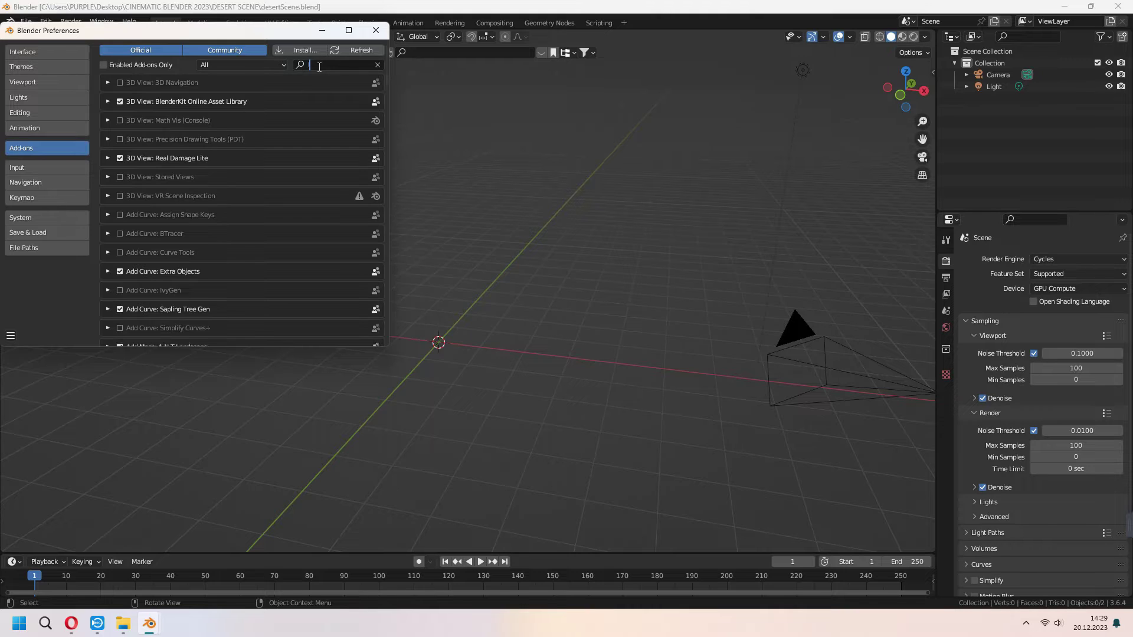
text(land)
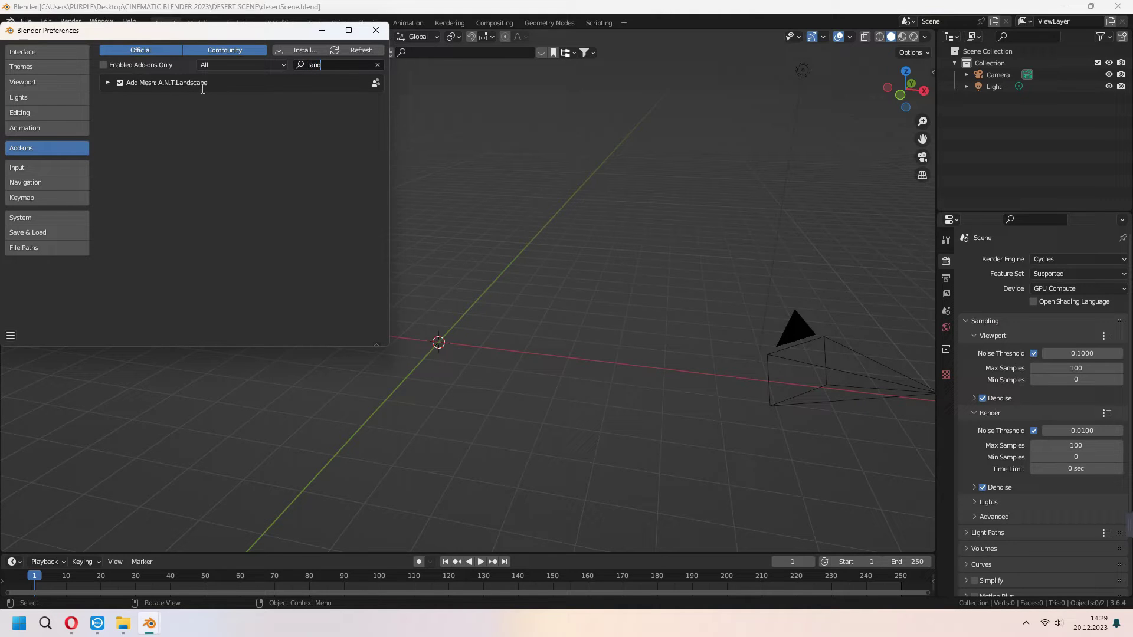
click(376, 30)
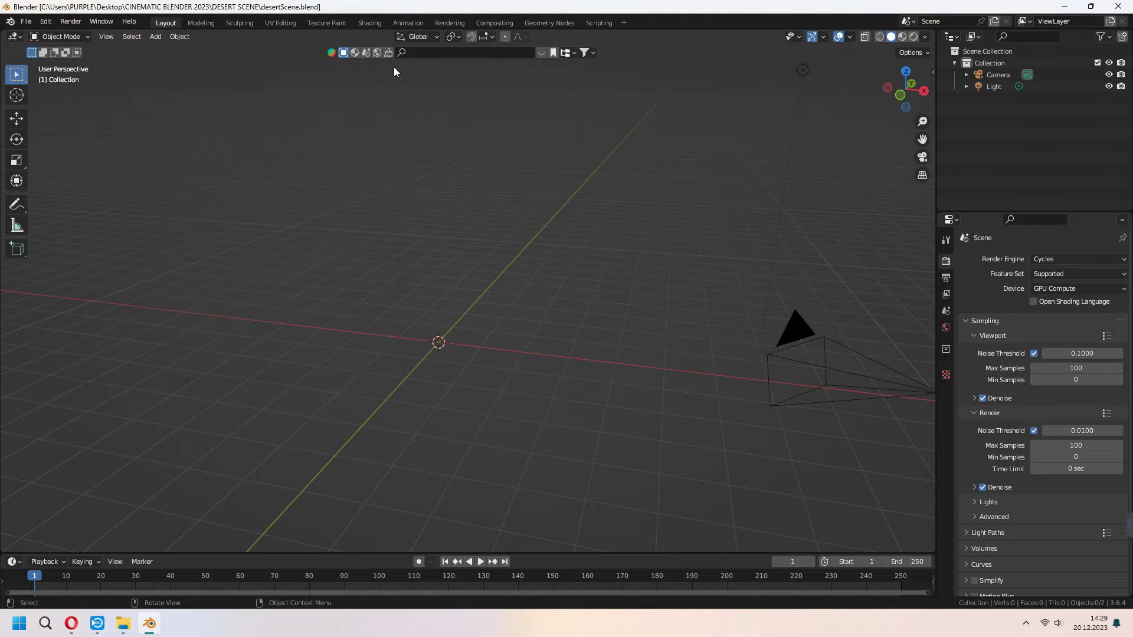
Add a Landscape mesh at the scene origin
key(shift+a)
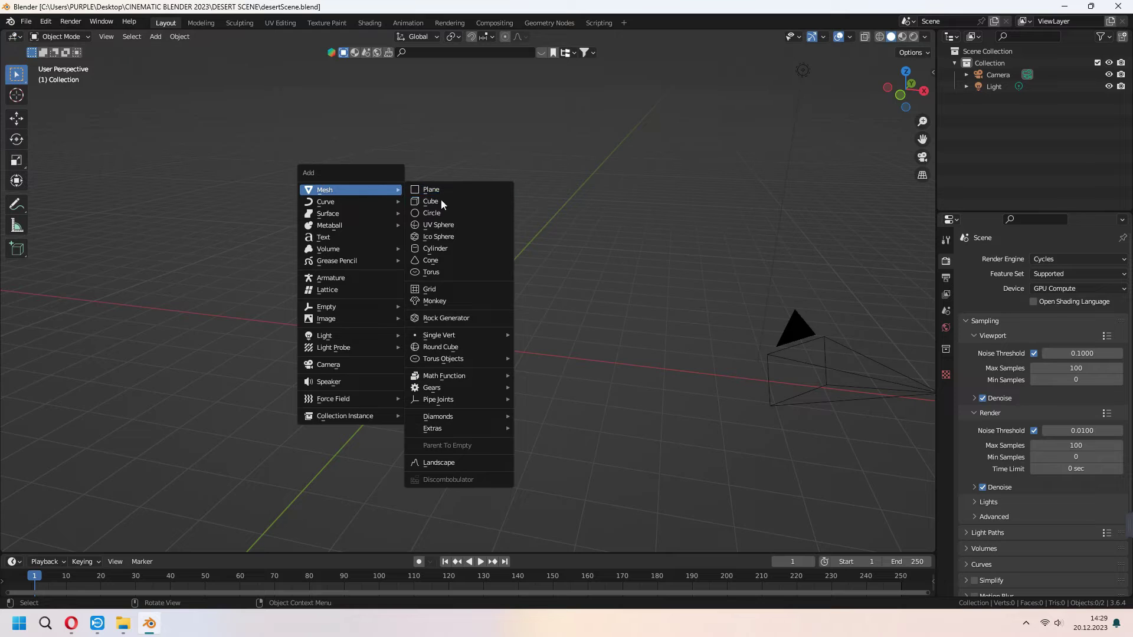
click(449, 463)
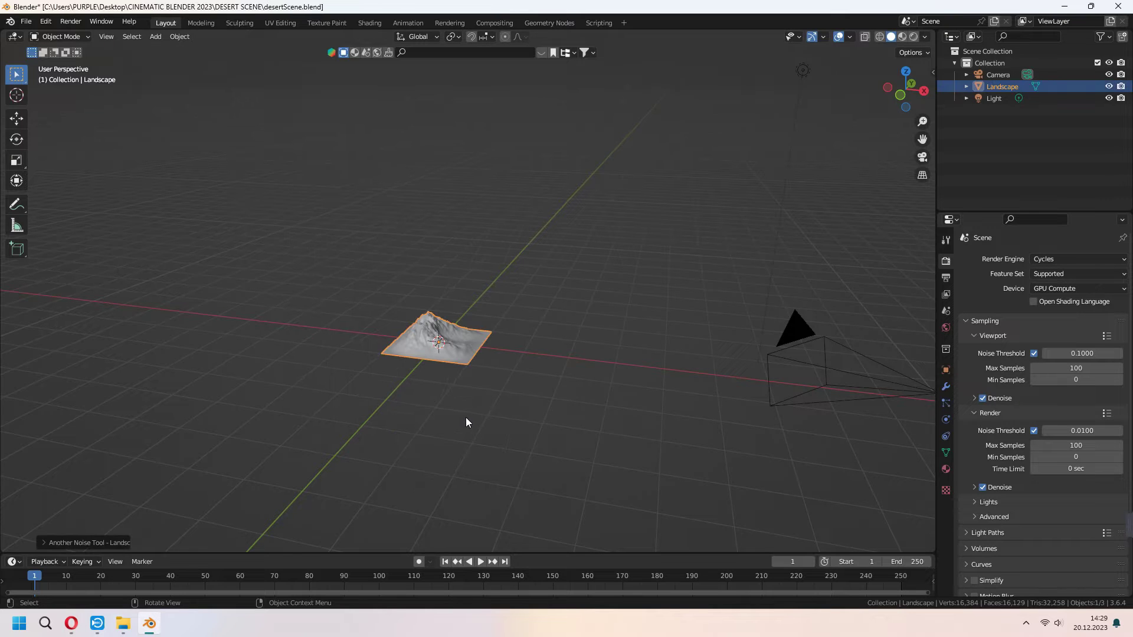
scroll(465, 417, up, 5)
middle_drag(502, 394, 275, 420)
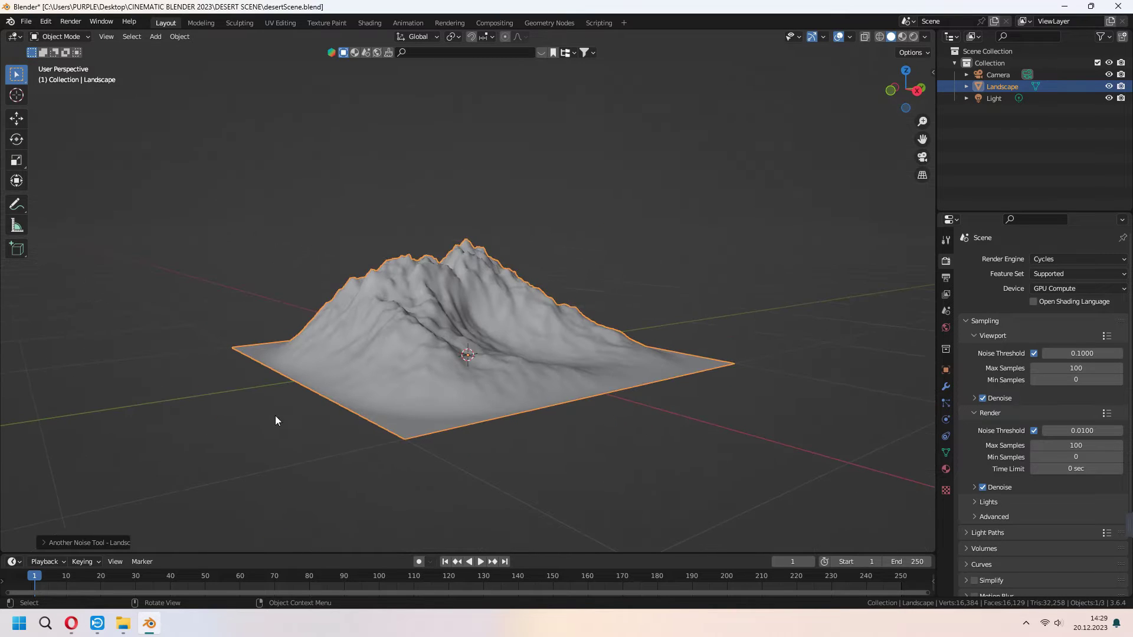
Apply the dunes preset to the new landscape in its noise tool settings
click(48, 544)
click(122, 90)
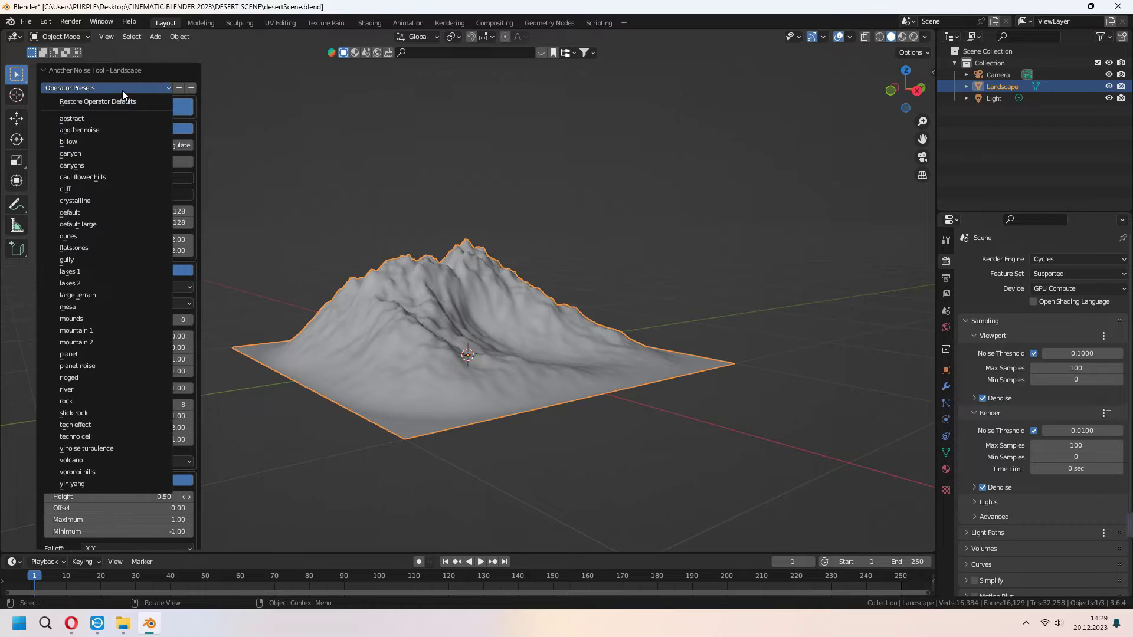
click(79, 236)
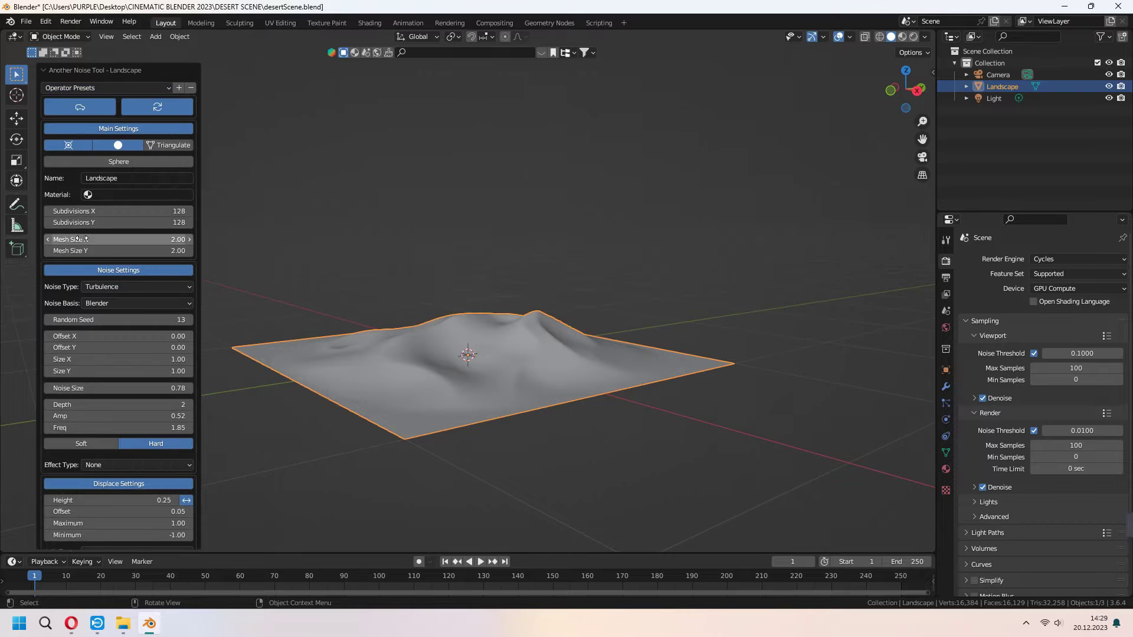
middle_drag(236, 331, 503, 341)
scroll(541, 333, up, 3)
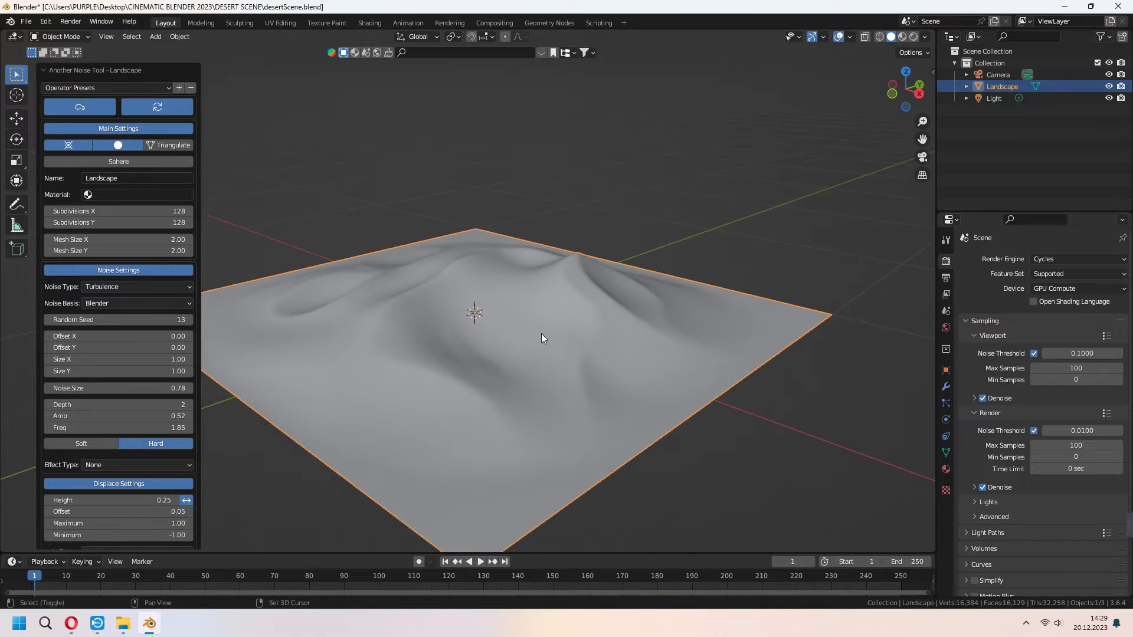
Set the landscape's random seed to 30 for a different dune shape
click(189, 319)
click(190, 319)
click(190, 319)
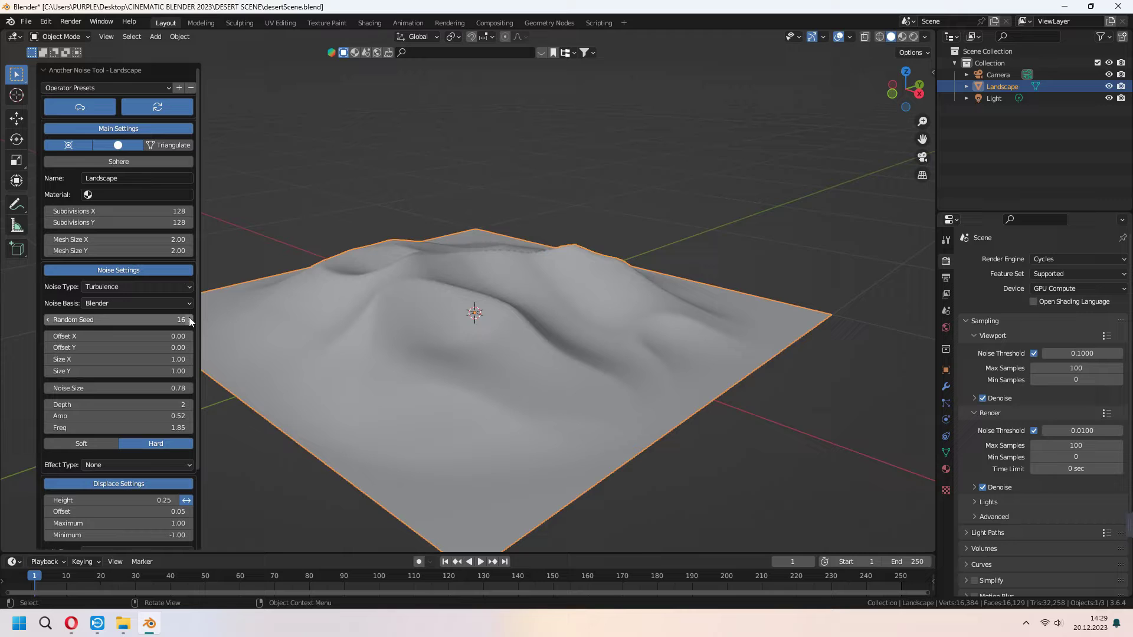
click(189, 319)
click(189, 319)
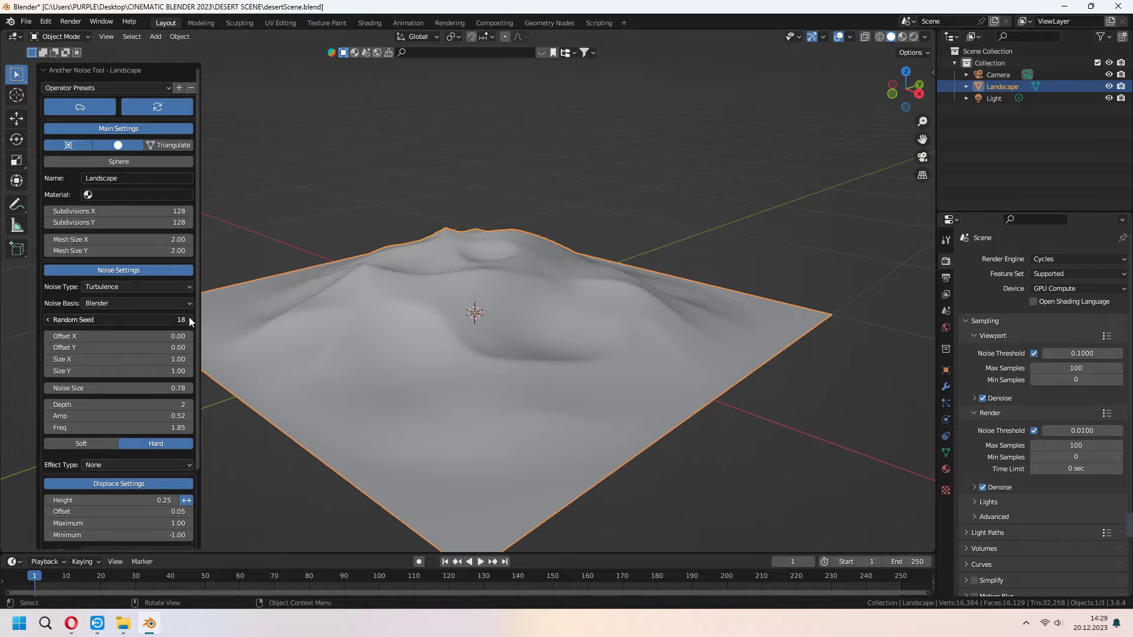
click(189, 319)
click(190, 319)
middle_drag(596, 372, 547, 349)
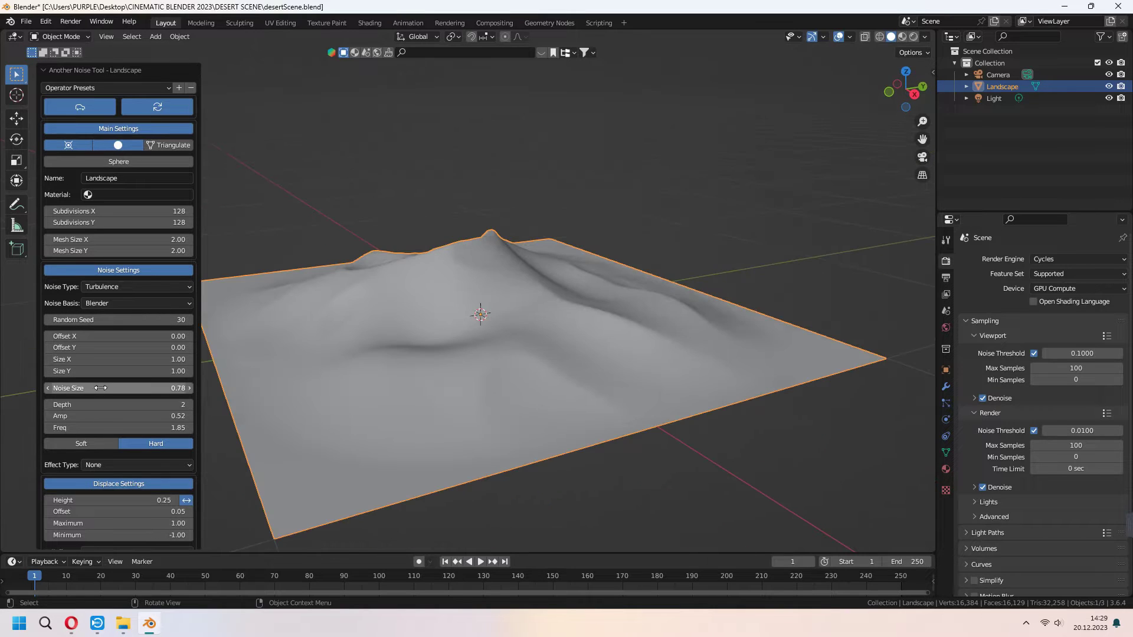
Set the landscape's noise size to 0.81 and its random seed to 17, and collapse the noise tool settings
click(189, 388)
click(190, 389)
click(189, 389)
click(189, 388)
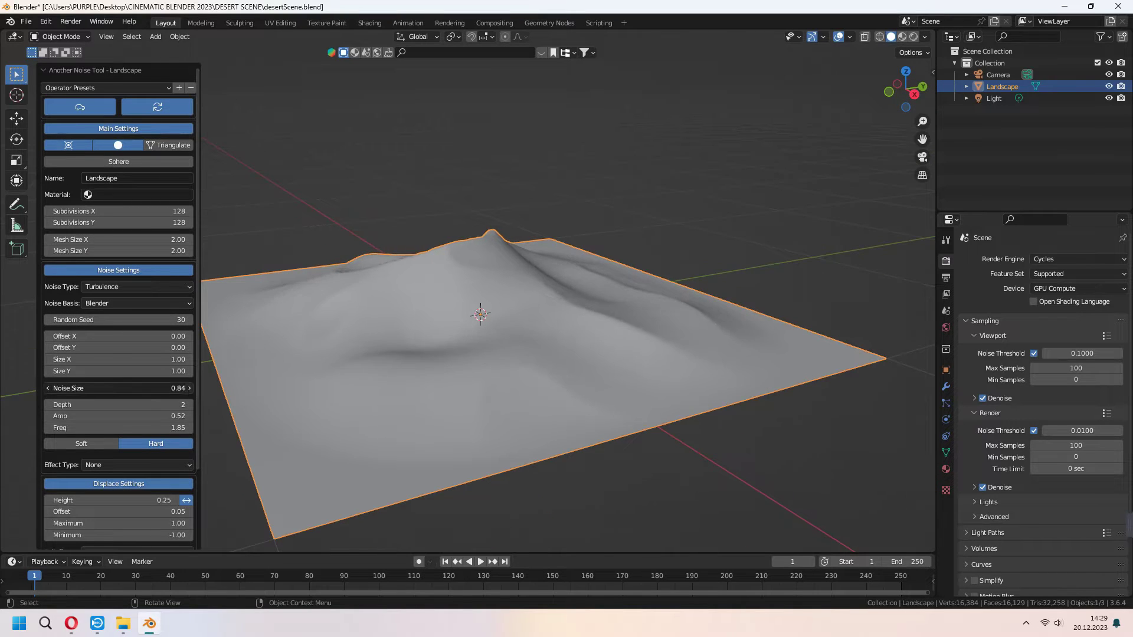
click(190, 389)
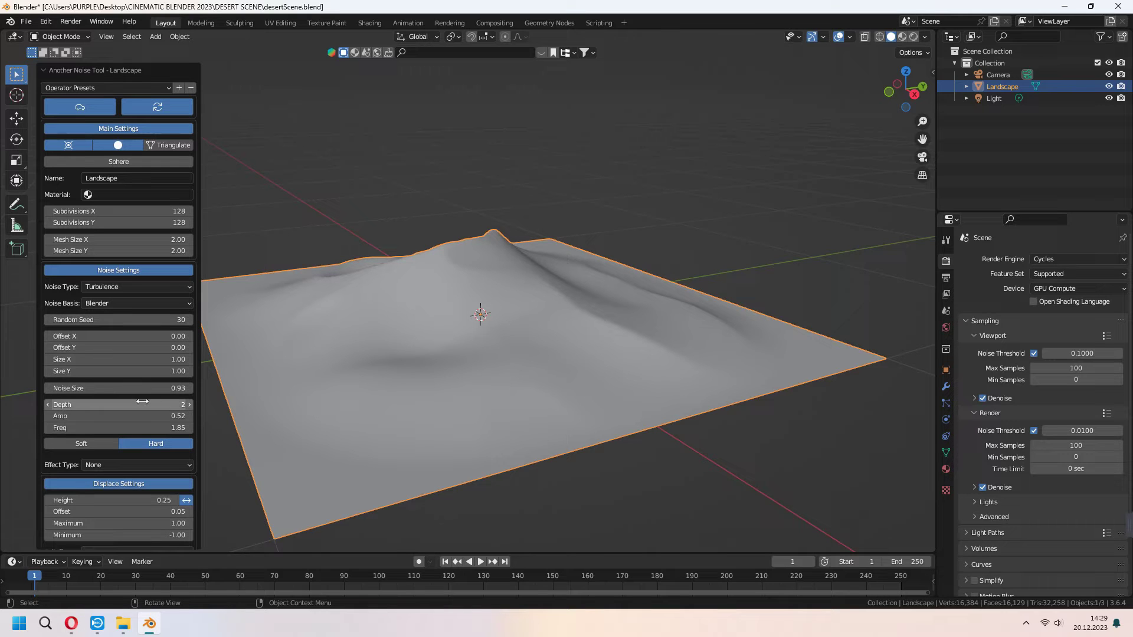
mouse_move(136, 389)
mouse_down()
mouse_move(71, 388)
mouse_move(173, 389)
mouse_move(156, 390)
mouse_up()
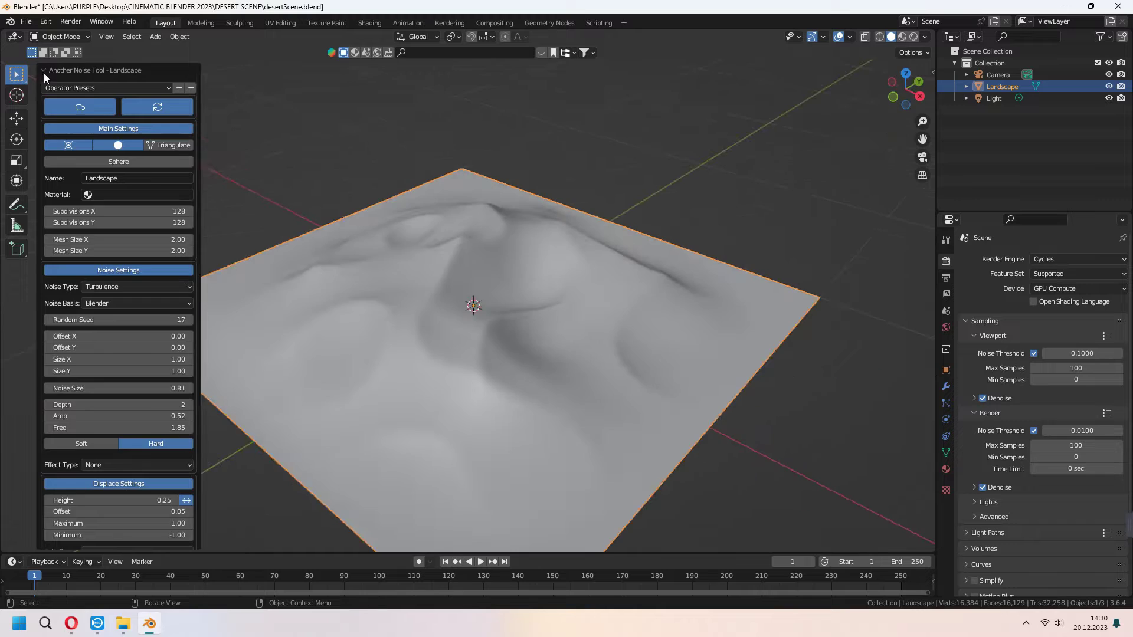
click(43, 73)
middle_drag(672, 366, 661, 304)
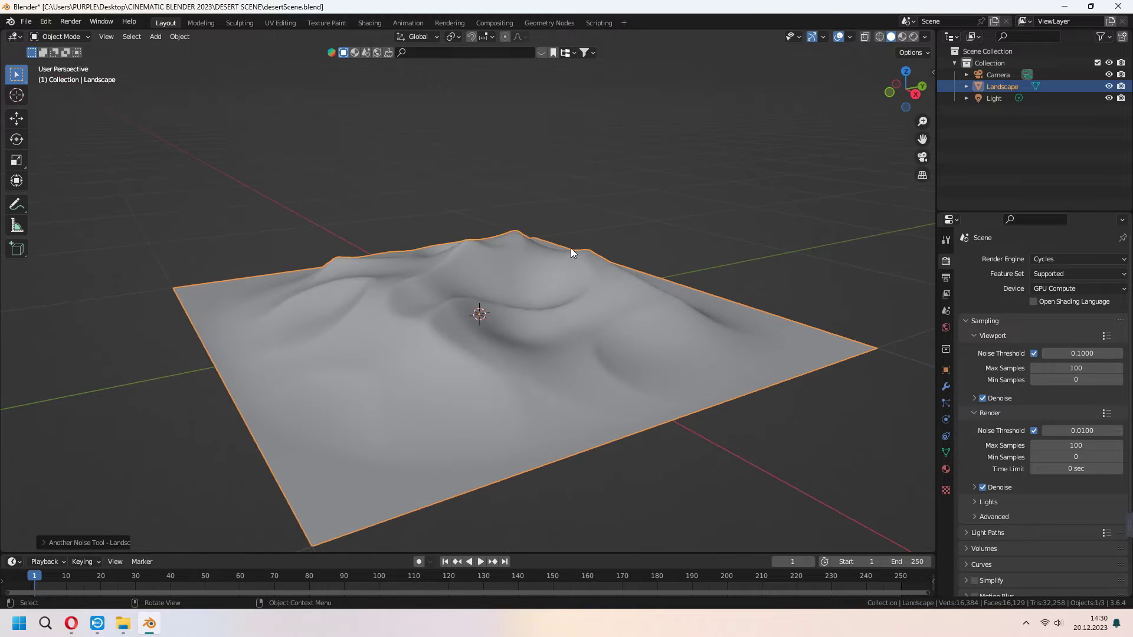
Switch to the Shading workspace, frame the selected landscape in rendered viewport shading and show the render properties
click(572, 248)
click(581, 321)
right_click(581, 321)
click(369, 22)
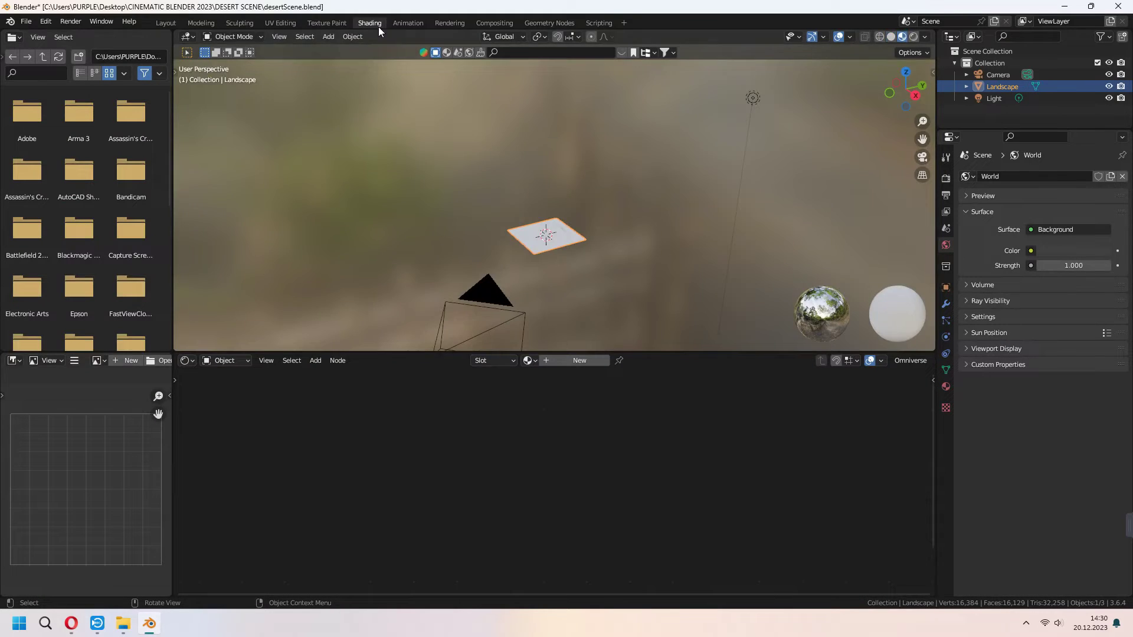
key(KP_0)
key(KP_Decimal)
middle_drag(645, 225, 670, 226)
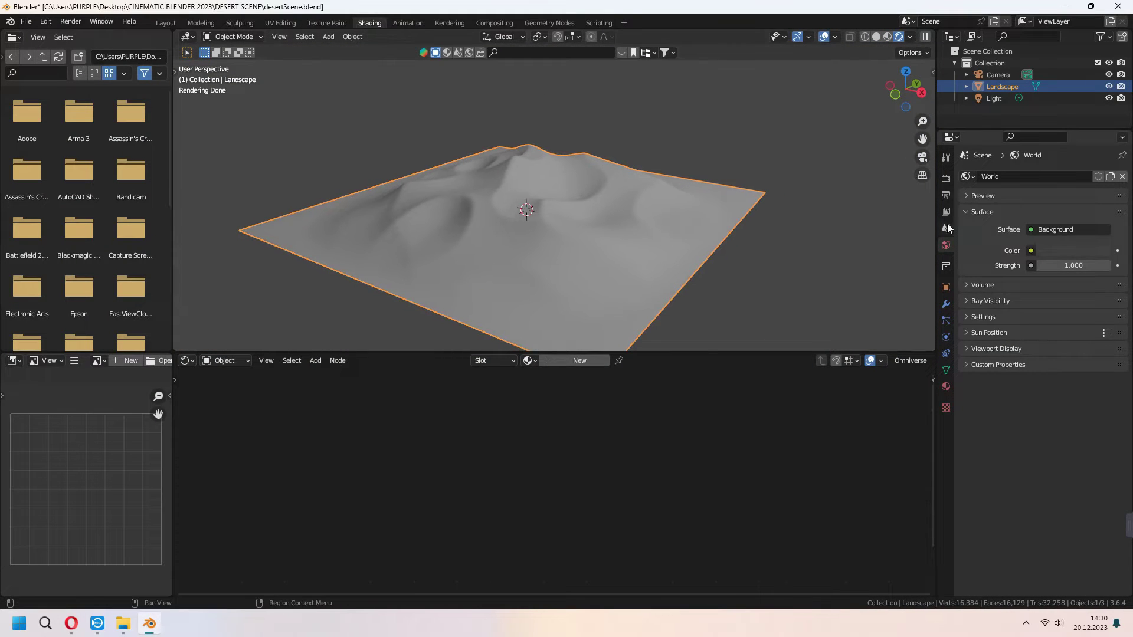
click(945, 178)
Add a Sky Texture node to the world shader and connect its Color output to the Background node's Color input
click(245, 386)
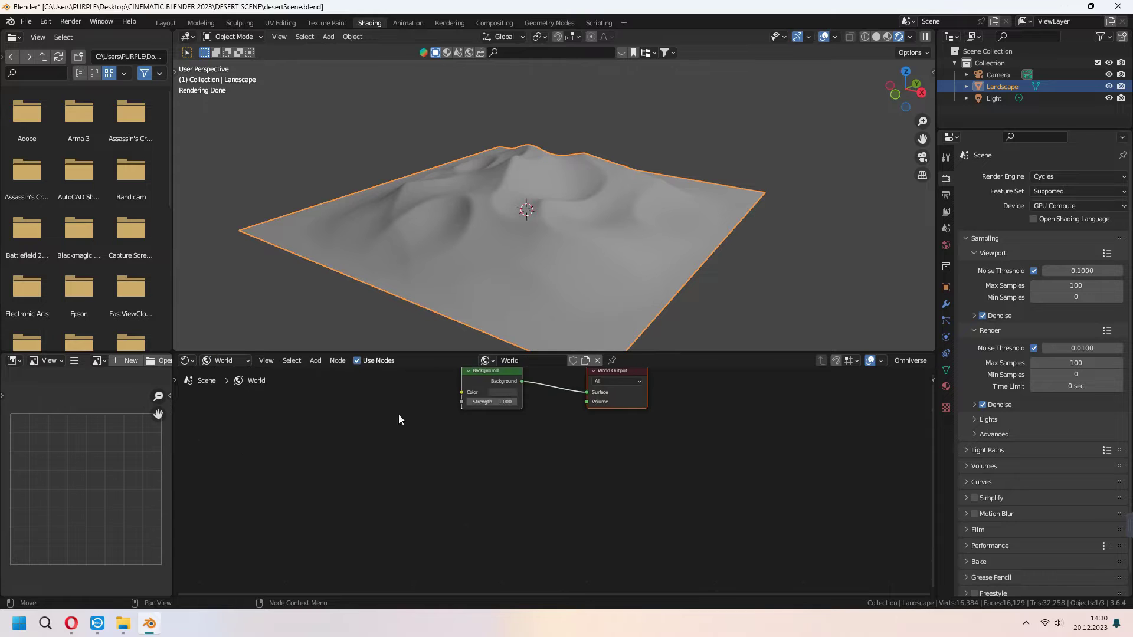
middle_drag(412, 420, 480, 498)
key(shift+a)
click(417, 413)
text(sky)
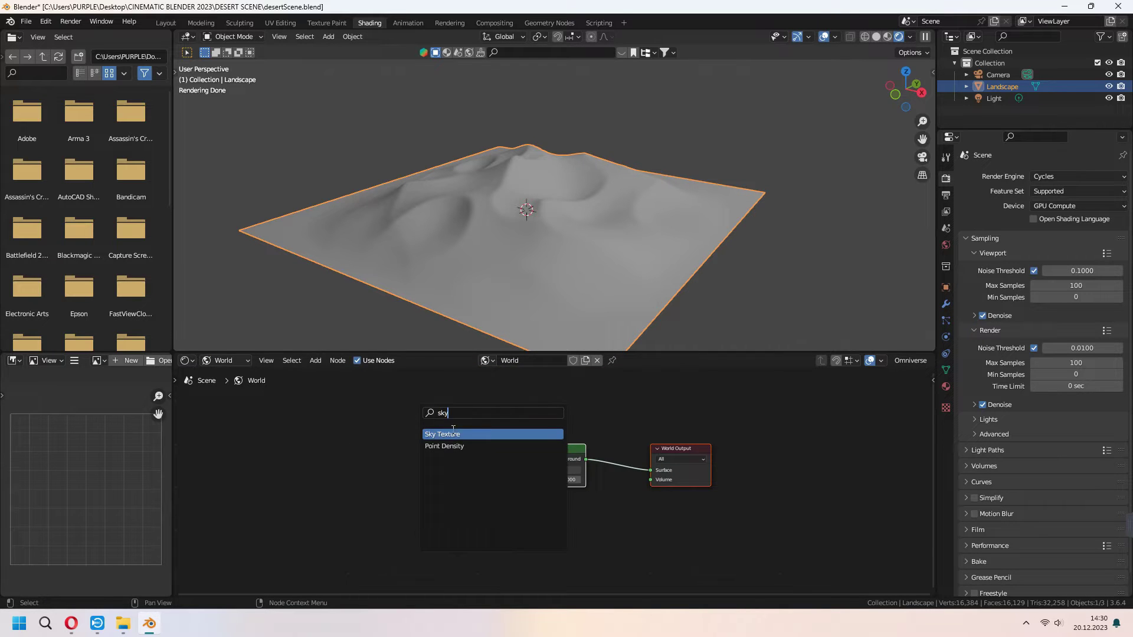
key(Return)
click(408, 452)
drag(415, 452, 526, 471)
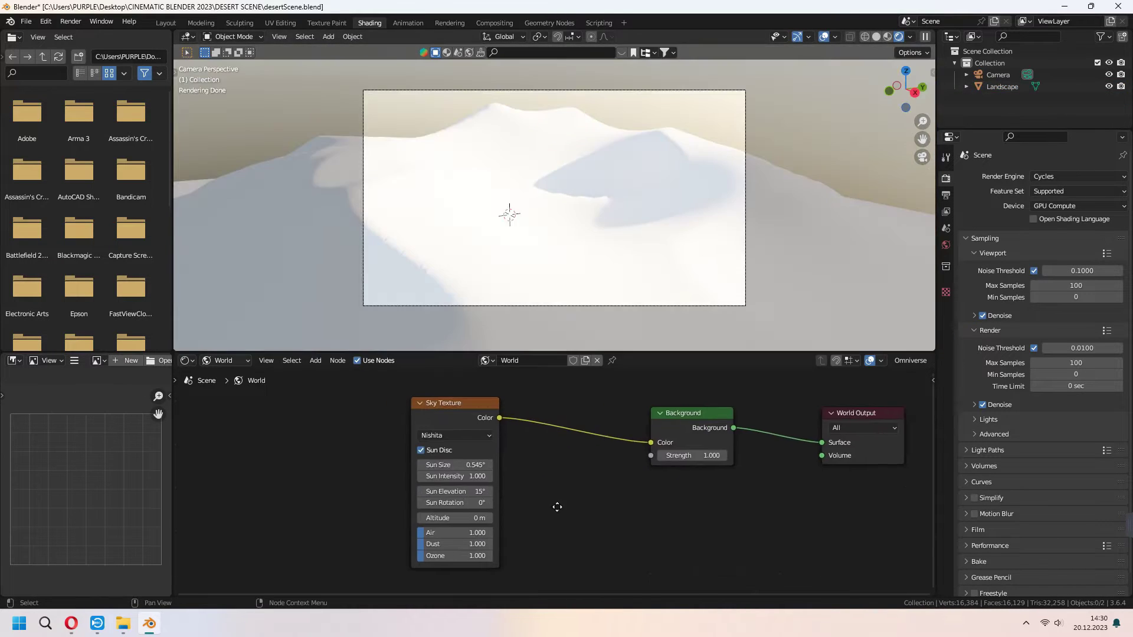
Set the Sky Texture's sun elevation to 7.2°, Air to 1.769 and Ozone to 4.154
middle_drag(557, 507, 561, 508)
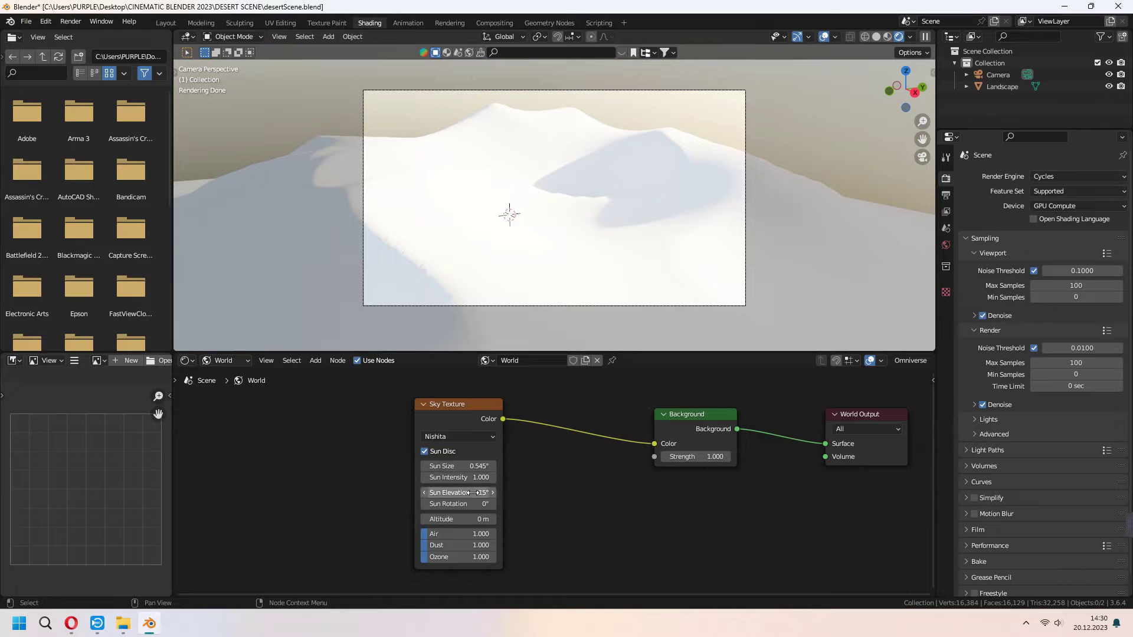
drag(486, 493, 451, 494)
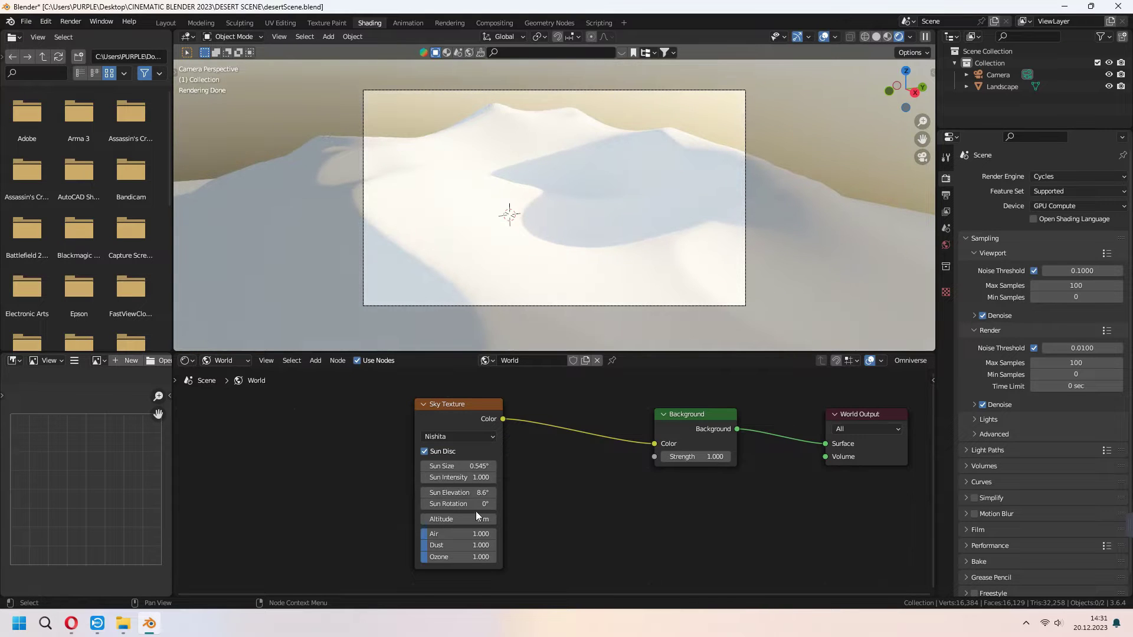
drag(475, 533, 481, 534)
drag(439, 557, 458, 557)
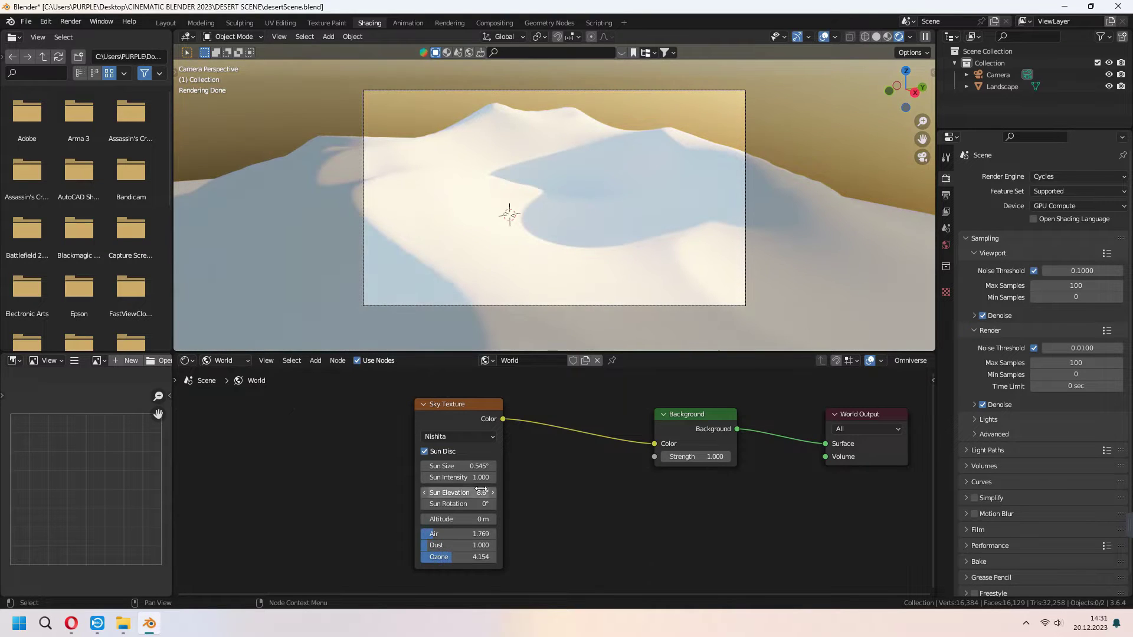
drag(481, 492, 469, 492)
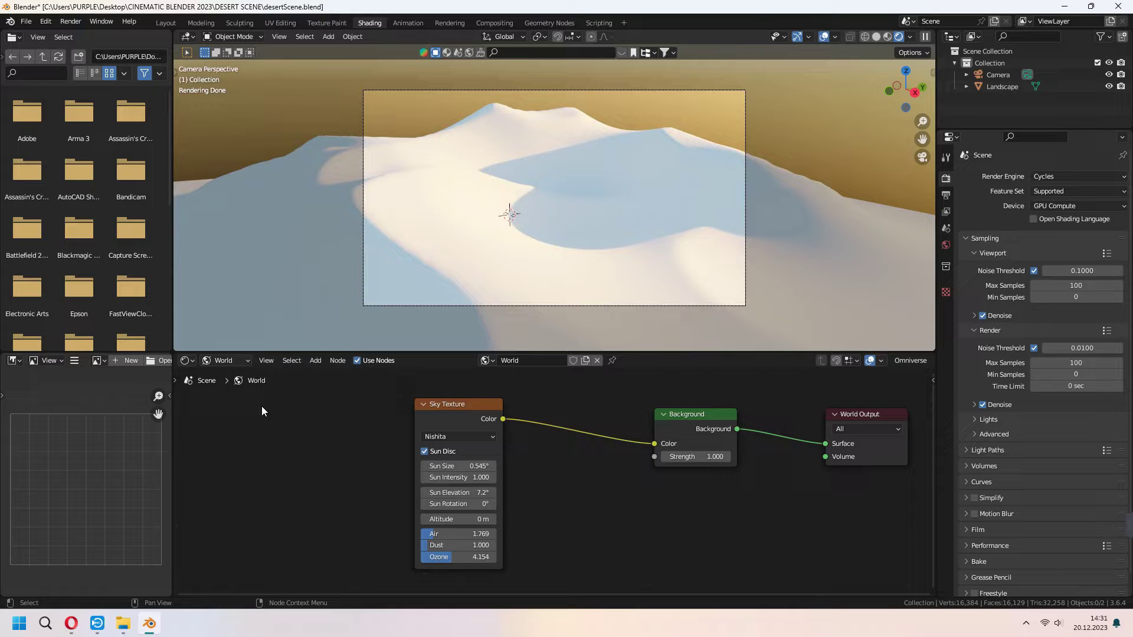
Return to object shading, select the landscape and create a new material named "sand" for it
click(224, 360)
click(233, 374)
middle_drag(531, 266, 600, 245)
click(590, 225)
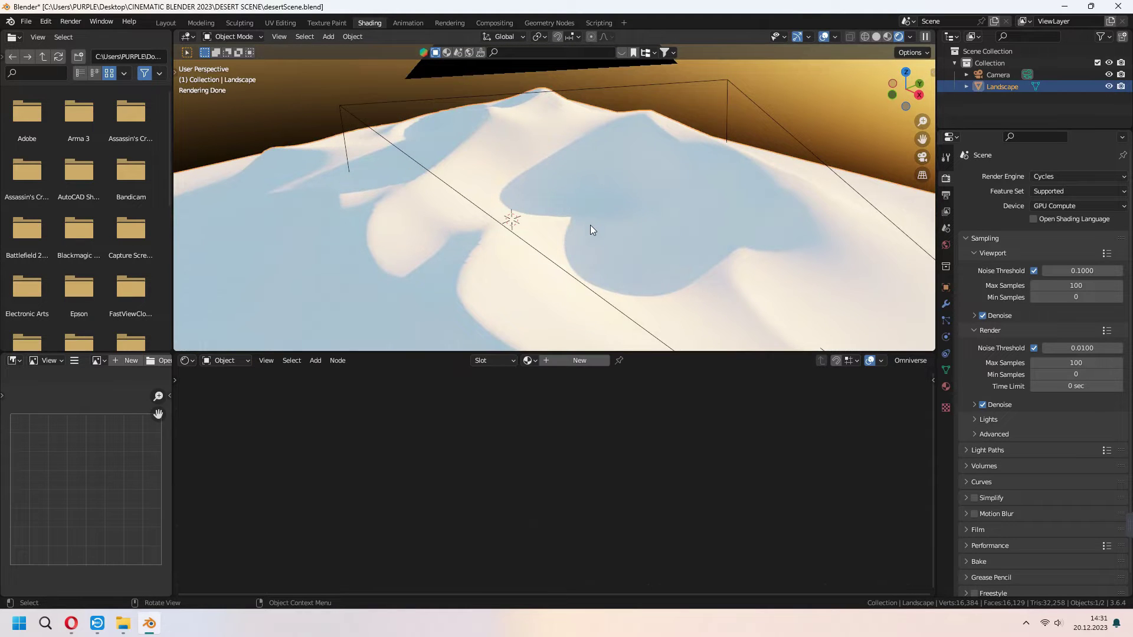
scroll(593, 229, down, 2)
double_click(579, 360)
Add a Bump node to the sand material and connect its Normal output to the main shader's Normal input
middle_drag(588, 554, 559, 402)
key(shift+a)
click(508, 426)
text(bump)
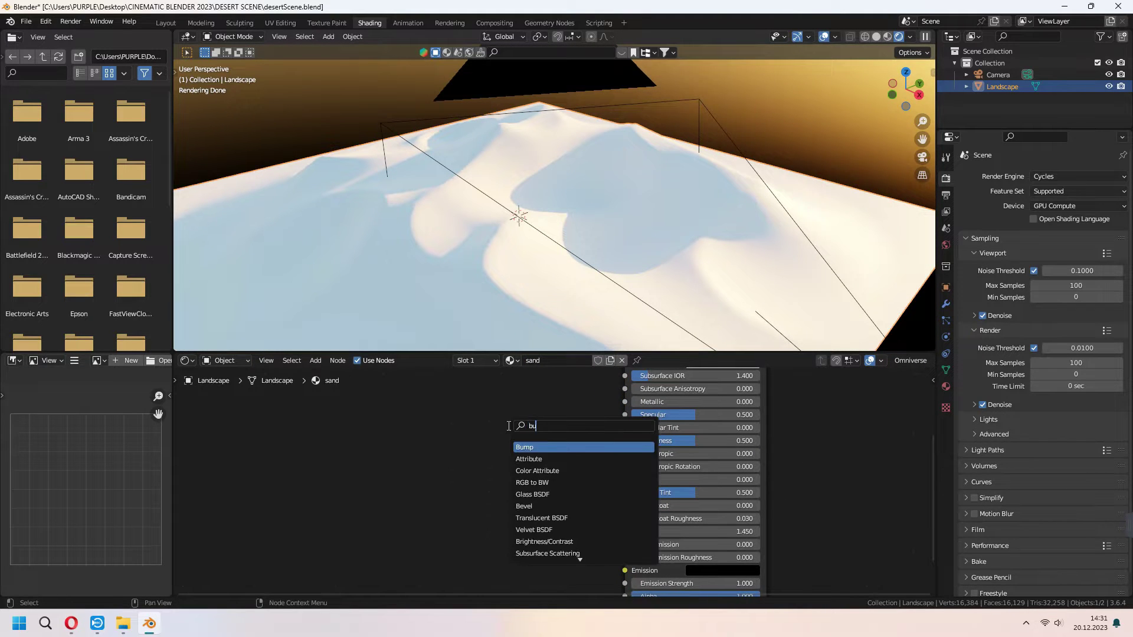
click(547, 448)
click(578, 525)
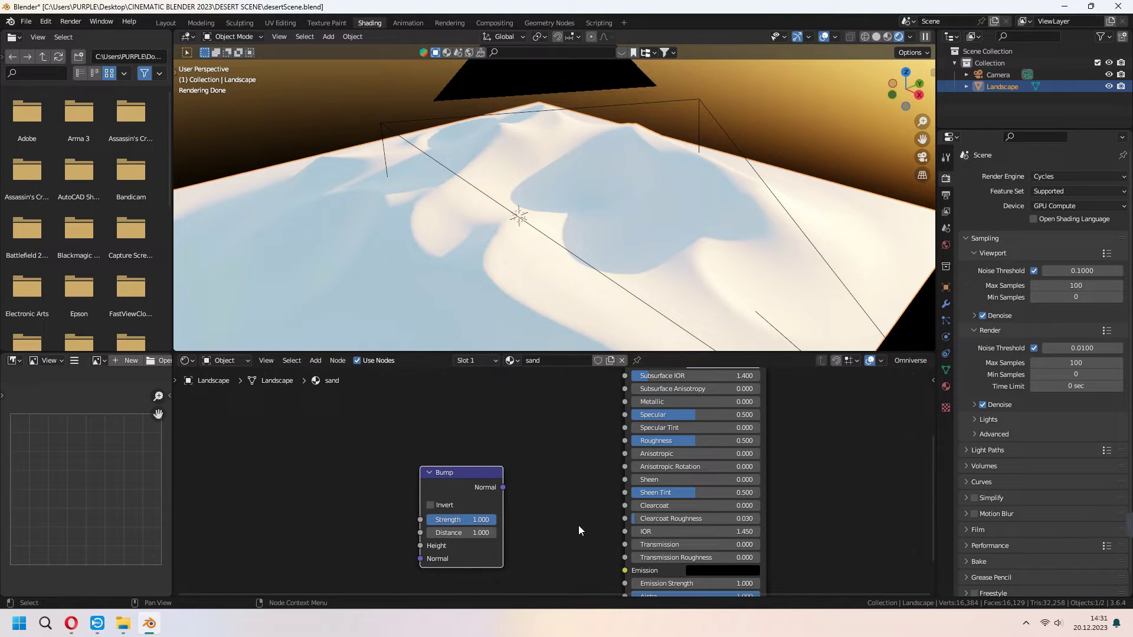
shift+scroll(560, 484, down, 3)
drag(507, 424, 521, 431)
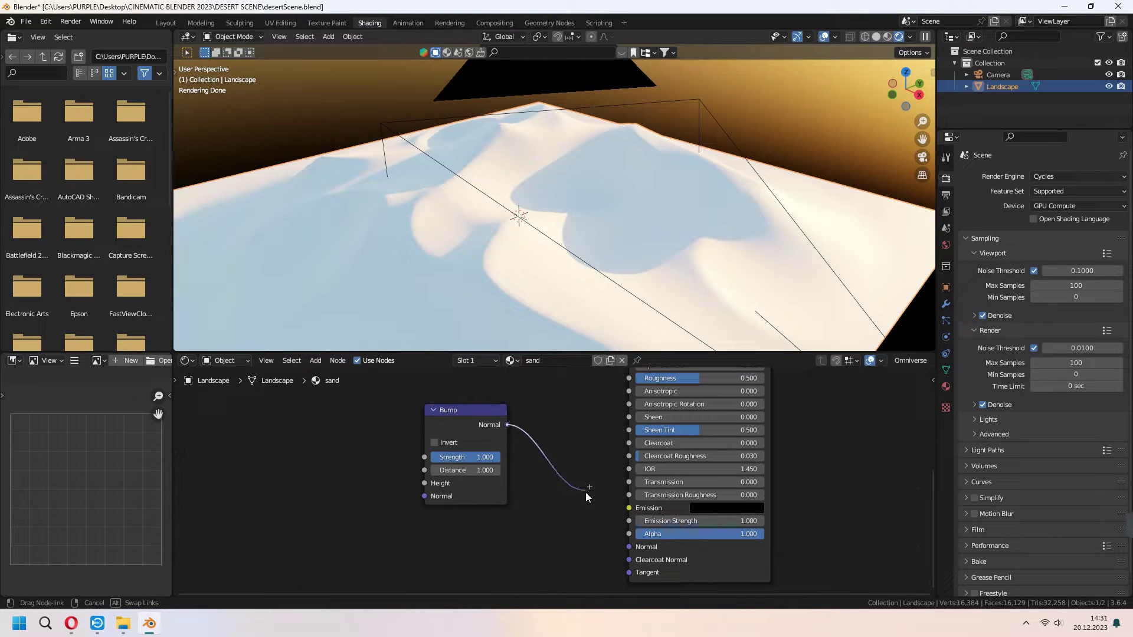
drag(626, 546, 628, 547)
Set the sand material's Base Color to an orange tone with hue 0.093 and saturation 0.834
middle_drag(561, 427, 656, 482)
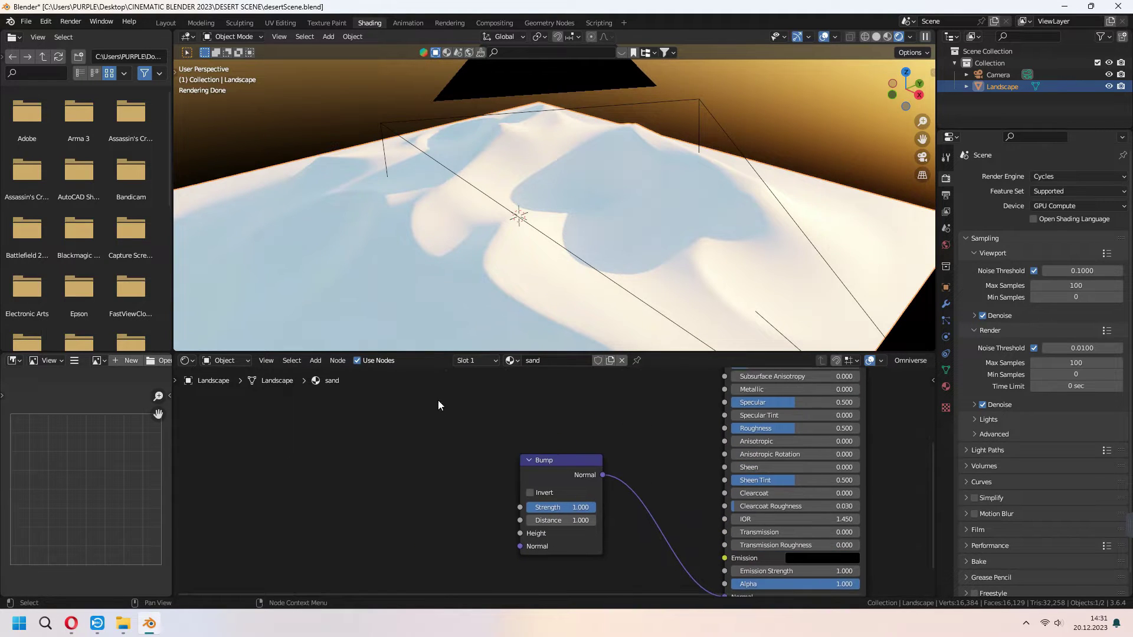
middle_drag(627, 423, 483, 534)
click(694, 427)
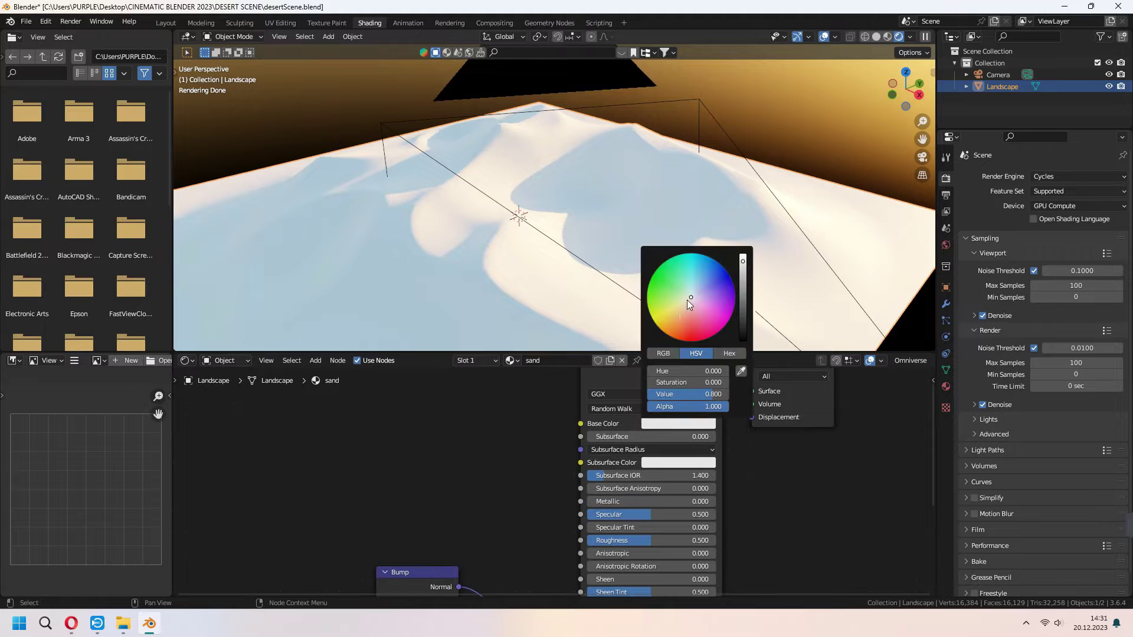
drag(685, 303, 676, 316)
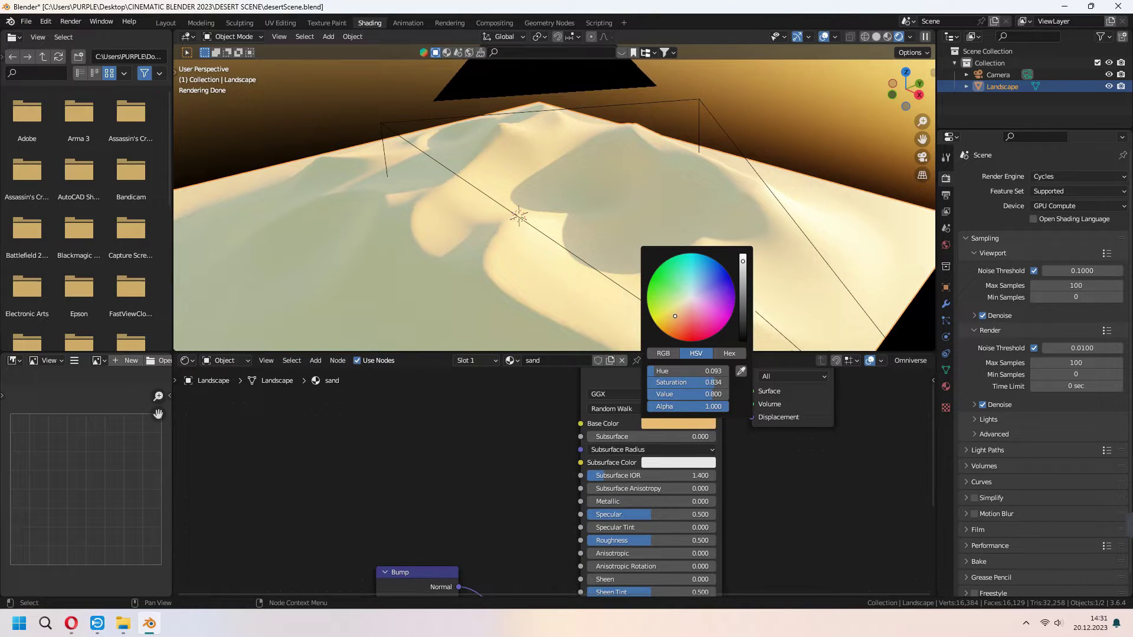
Add a Noise Texture node to the sand material and connect its Fac output to the Bump node's Height input
middle_drag(316, 543, 498, 441)
key(shift+a)
click(486, 405)
text(noise)
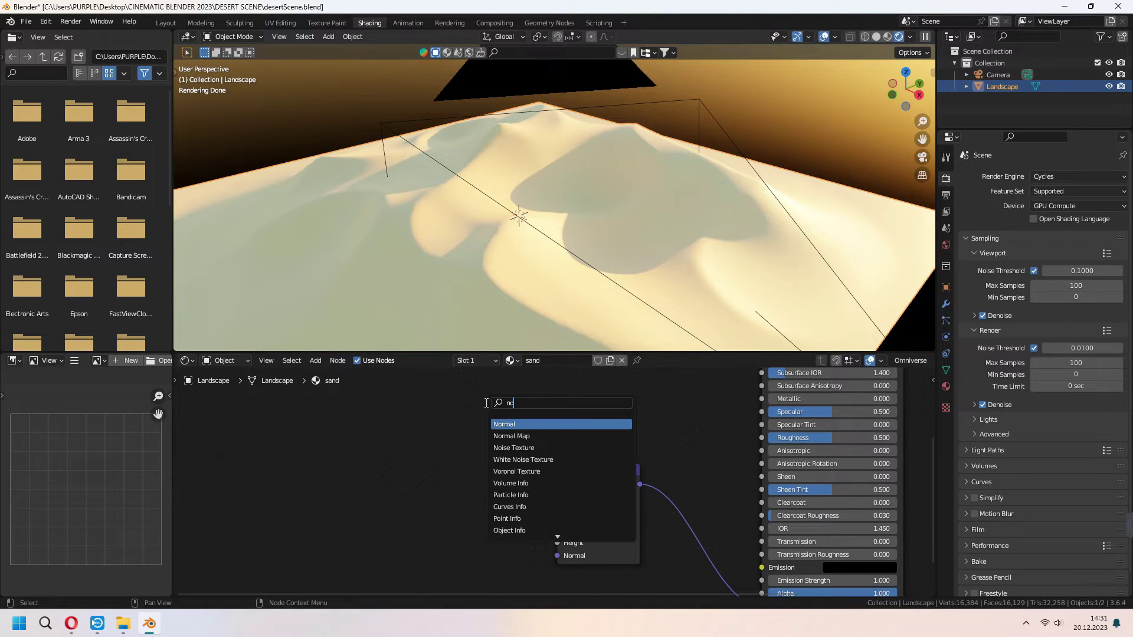
key(Return)
click(390, 471)
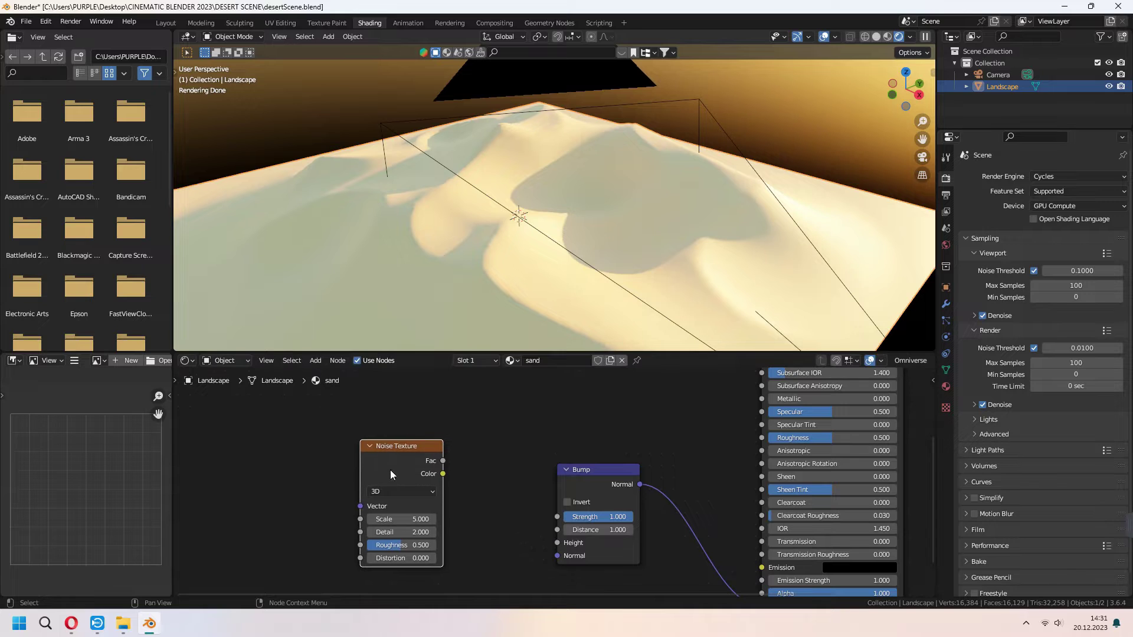
drag(443, 461, 516, 513)
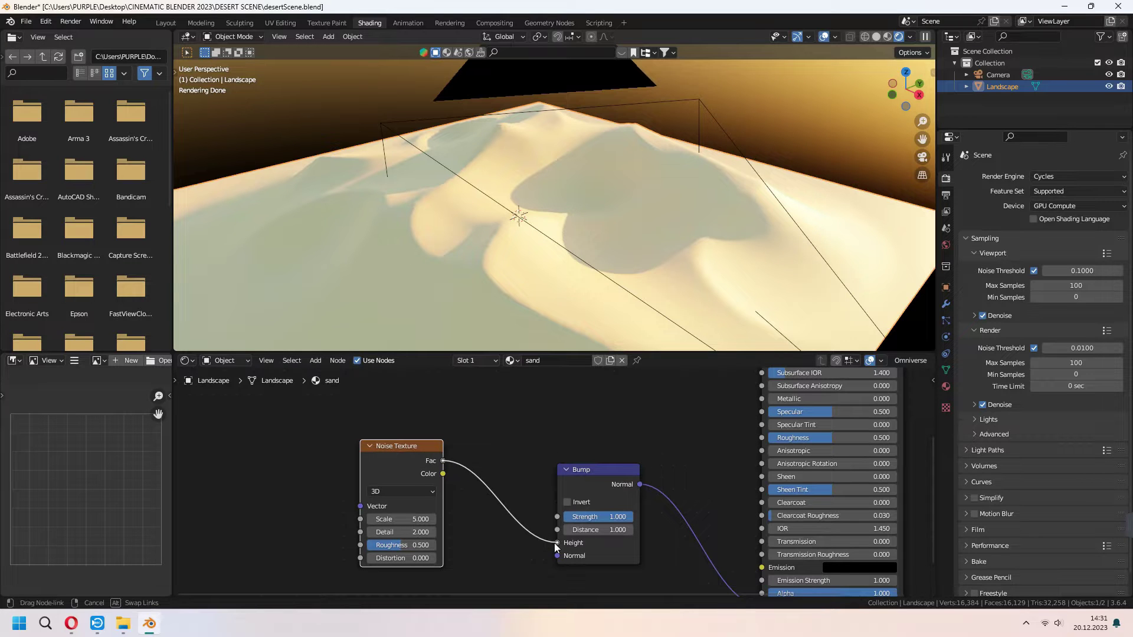
Finish linking the Noise Texture's Fac to the Bump Height, and add Texture Coordinate and Mapping nodes in front of the Noise Texture
drag(556, 546, 557, 542)
middle_drag(392, 446, 479, 422)
key(ctrl+t)
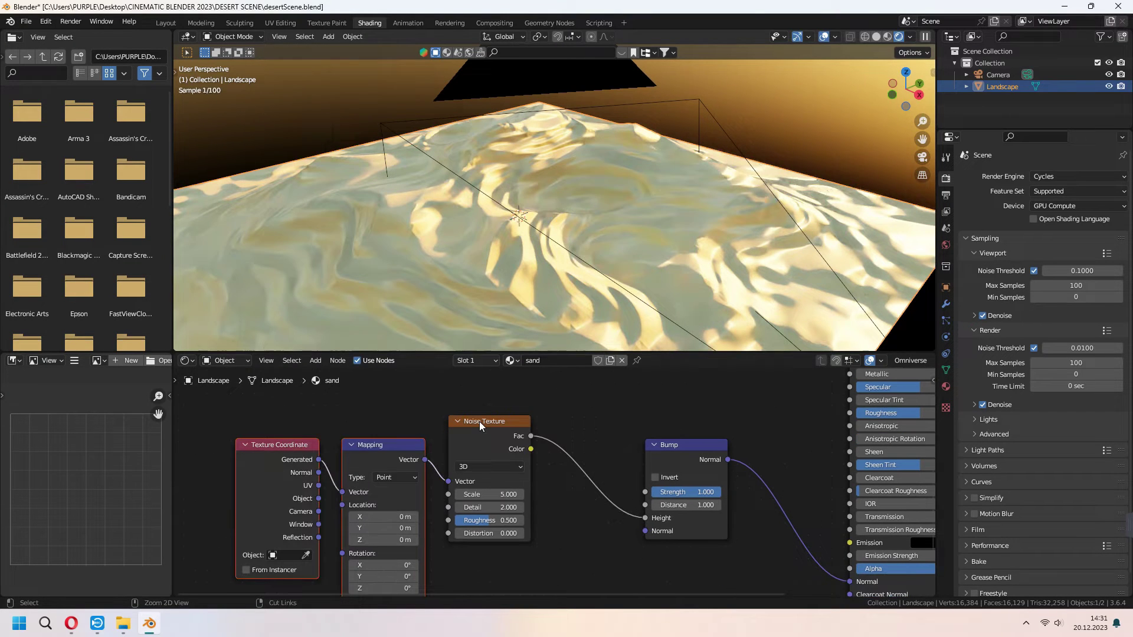
Look up "node" among the add-ons in the preferences to check that Node Wrangler is enabled, and close the preferences
click(47, 23)
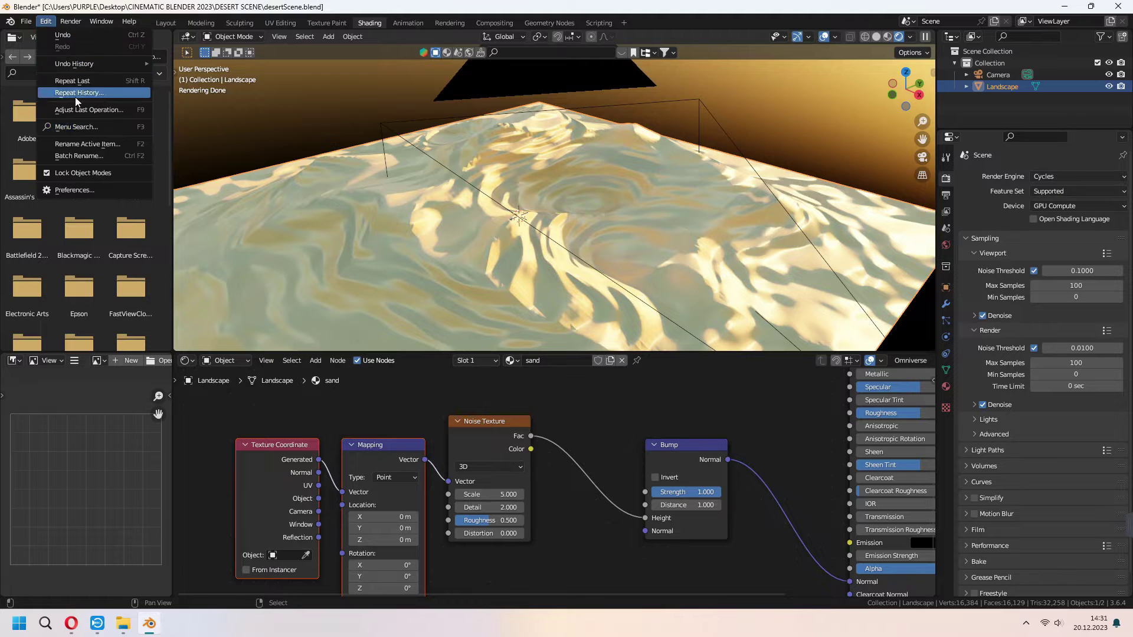
click(94, 192)
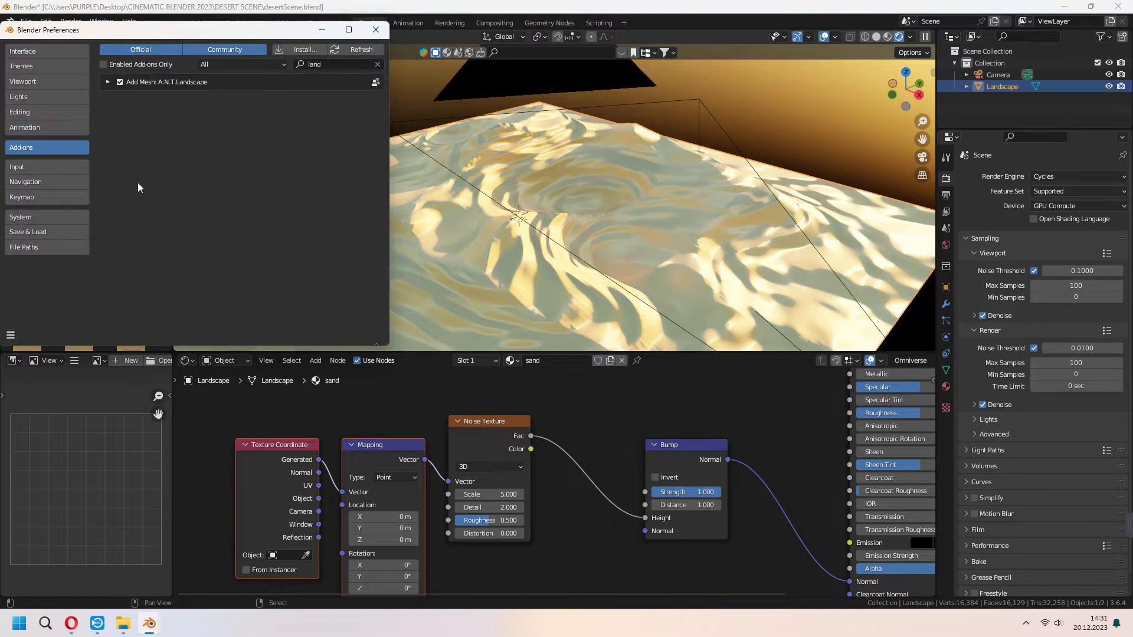
click(377, 64)
click(345, 64)
text(node)
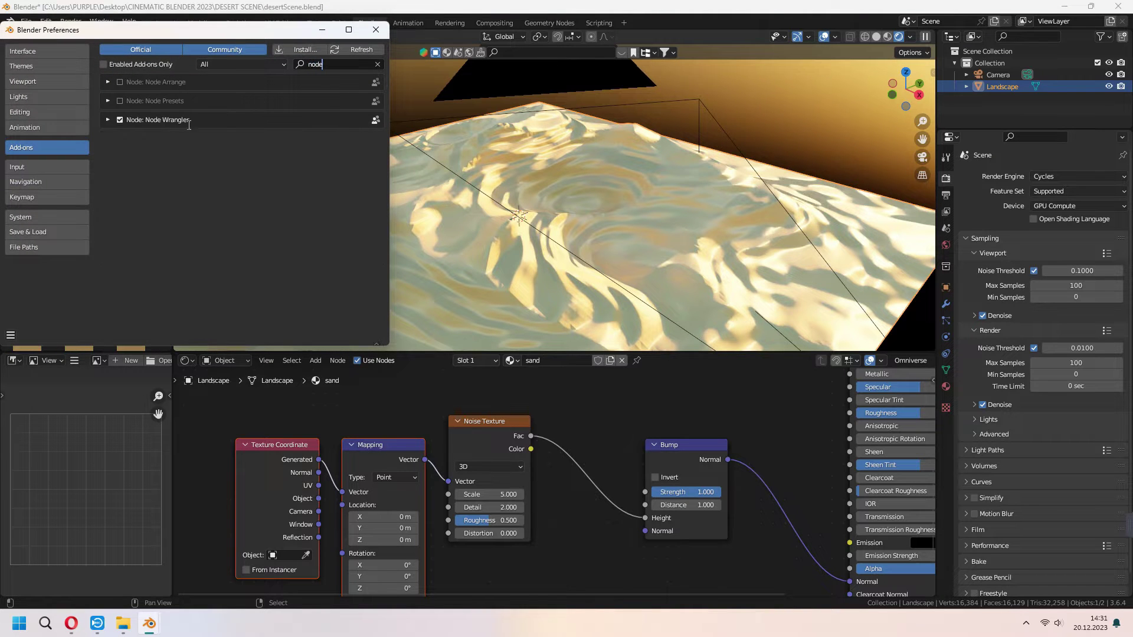
click(376, 30)
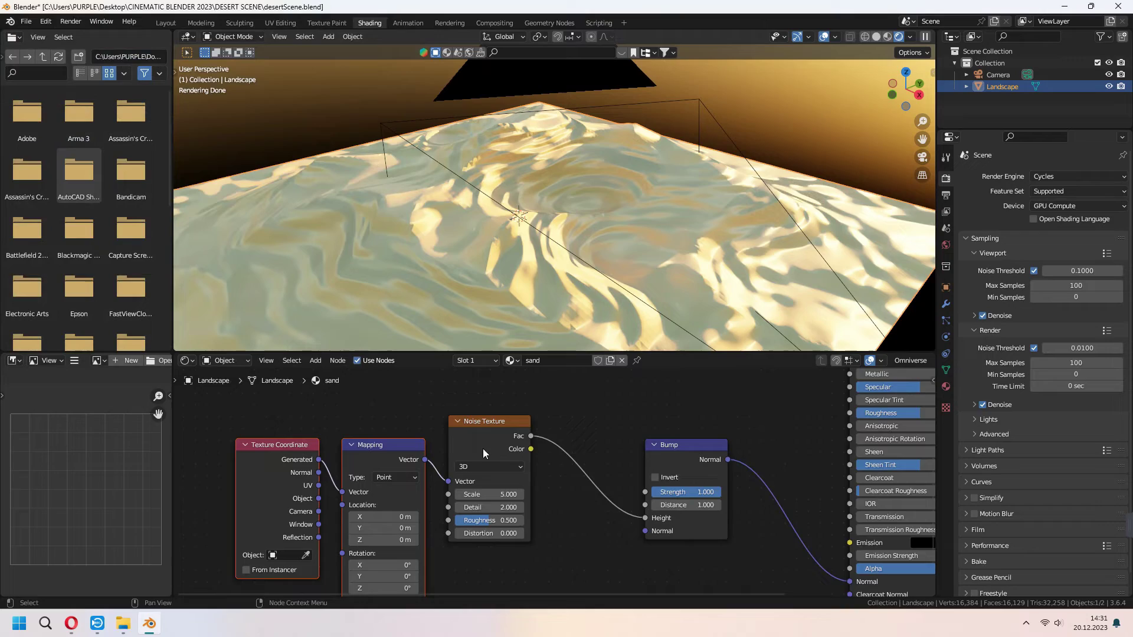
Move the Texture Coordinate and Mapping nodes farther away from the Noise Texture node
middle_drag(584, 560, 668, 516)
middle_drag(542, 511, 491, 529)
drag(401, 426, 321, 432)
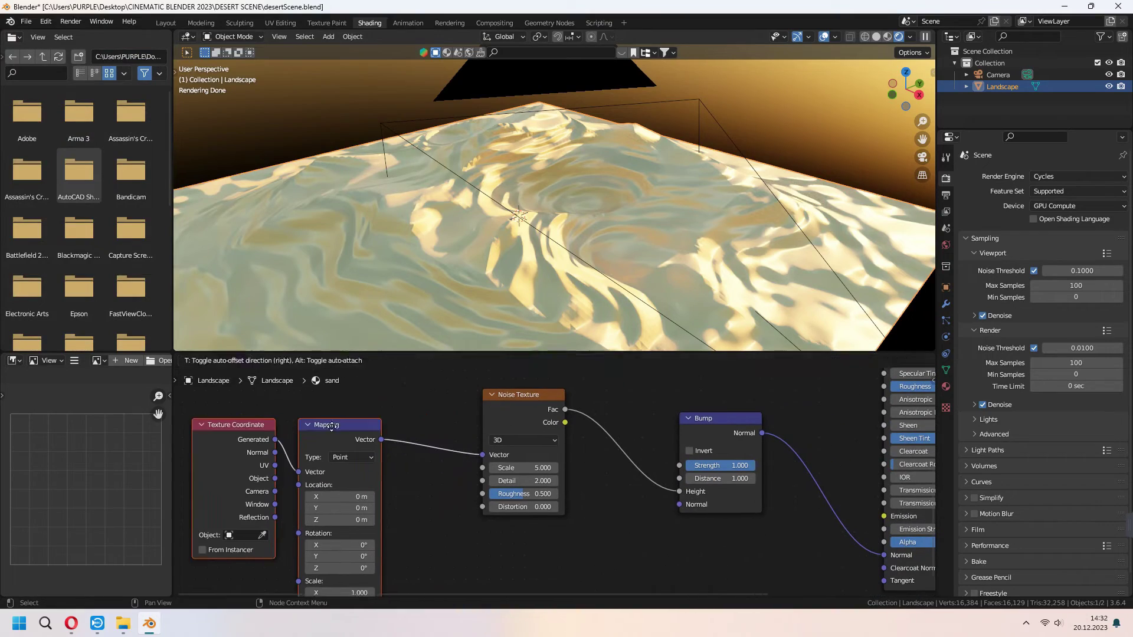
Set the Noise Texture's Scale to 150, Detail to 13.1 and Roughness to 1
middle_drag(458, 513, 429, 520)
drag(493, 475, 626, 476)
drag(495, 501, 645, 476)
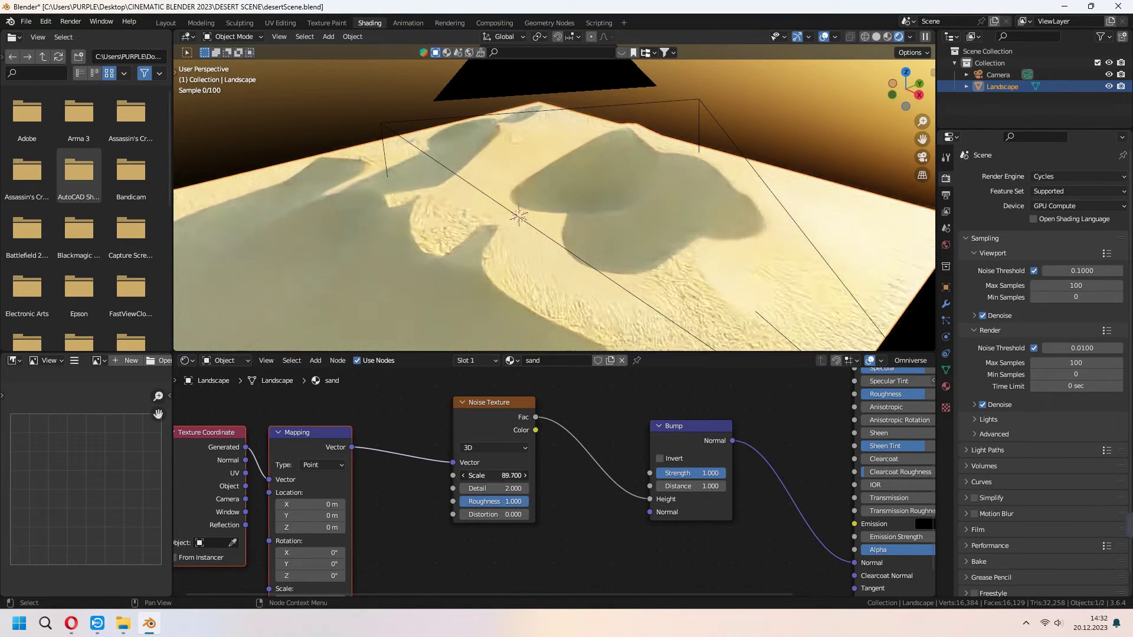
click(498, 476)
text(150)
key(Return)
drag(489, 488, 519, 489)
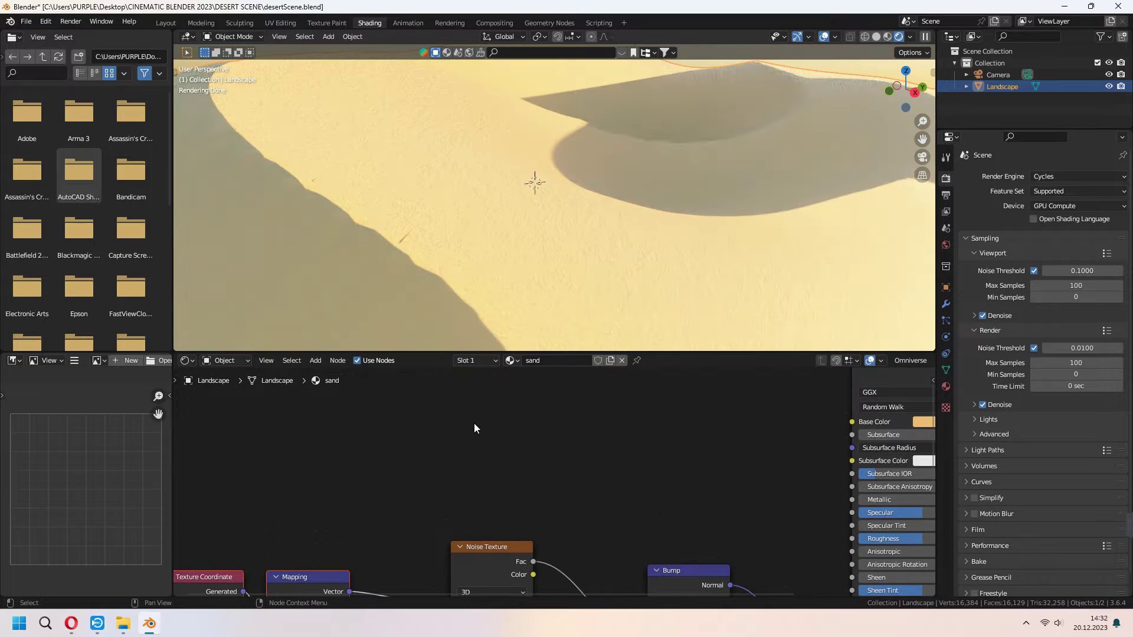
Add a Wave Texture node above the Noise Texture and connect the Mapping node's Vector output to its Vector input
shift+scroll(473, 424, up, 3)
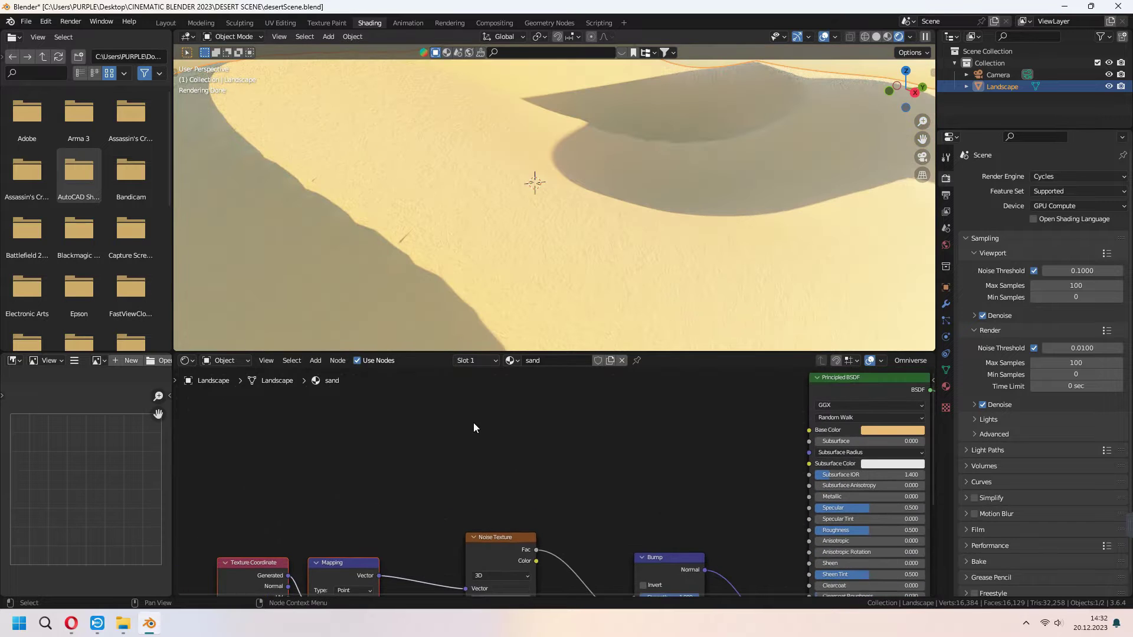
key(shift+a)
text(wave)
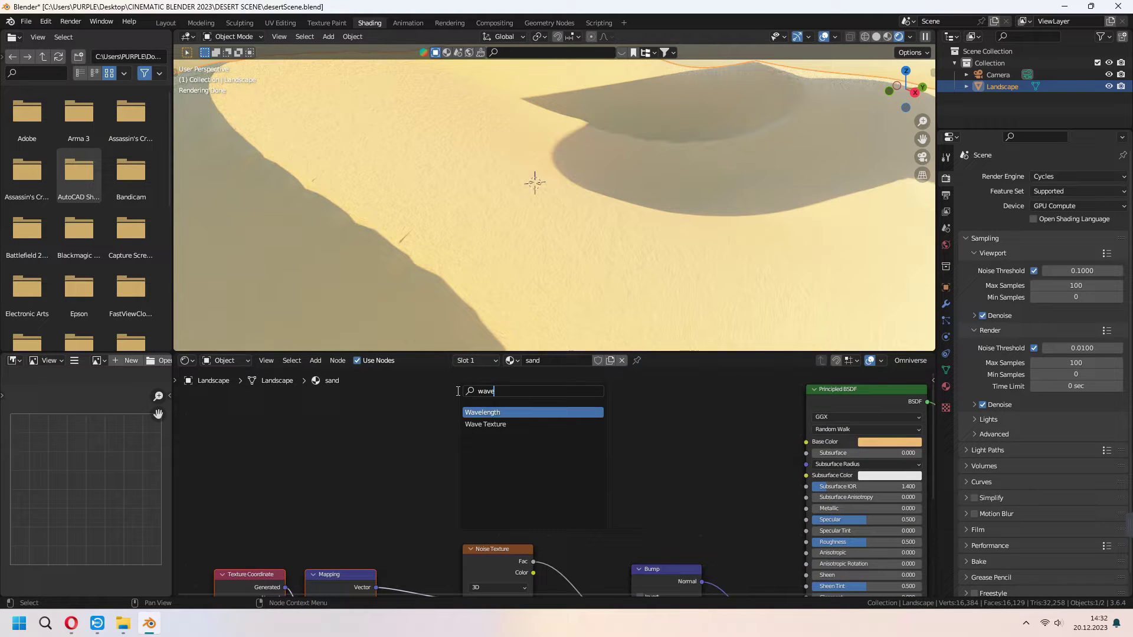
click(483, 424)
click(475, 405)
middle_drag(565, 469, 599, 420)
drag(407, 547, 440, 452)
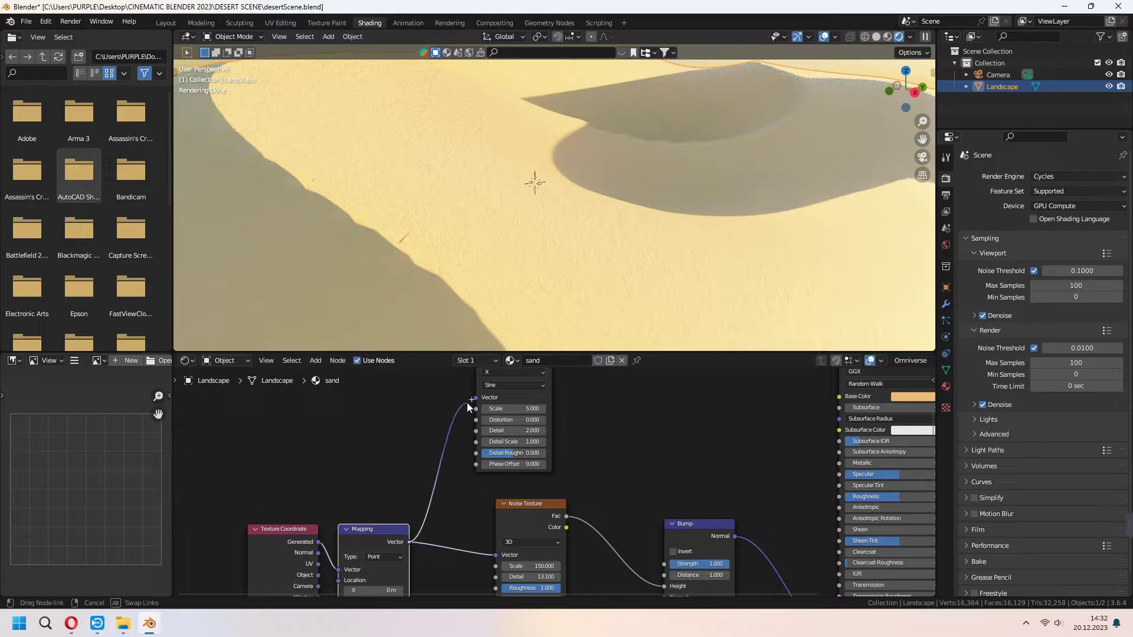
Add a Mix Color node beside the Wave Texture
middle_drag(652, 458, 578, 547)
key(shift+a)
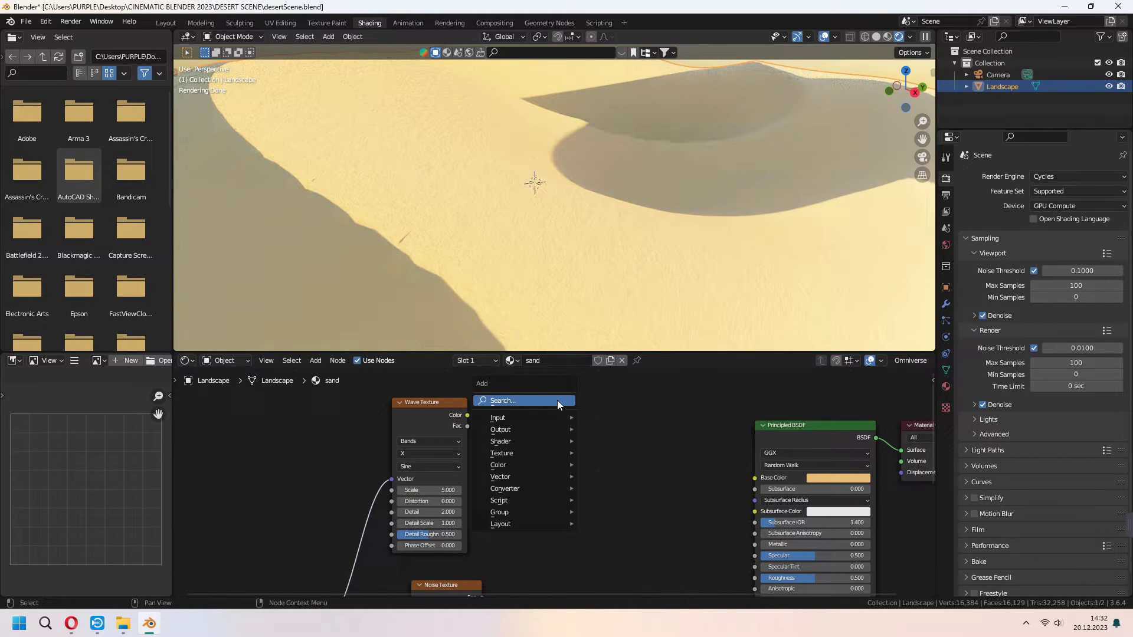
click(557, 400)
text(mix)
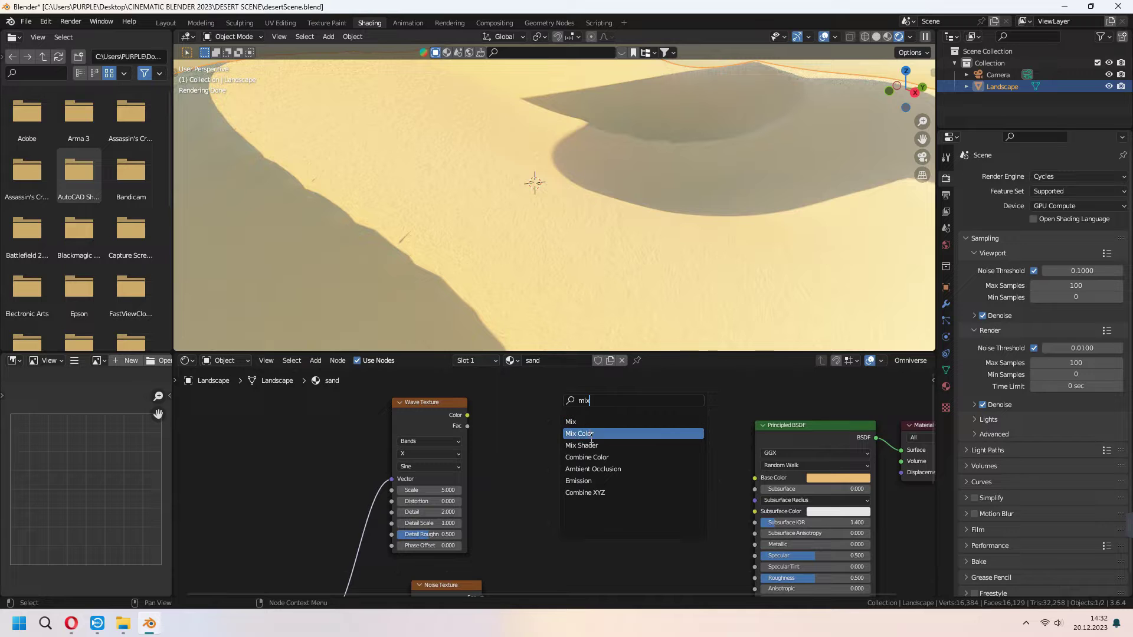
click(590, 434)
click(569, 435)
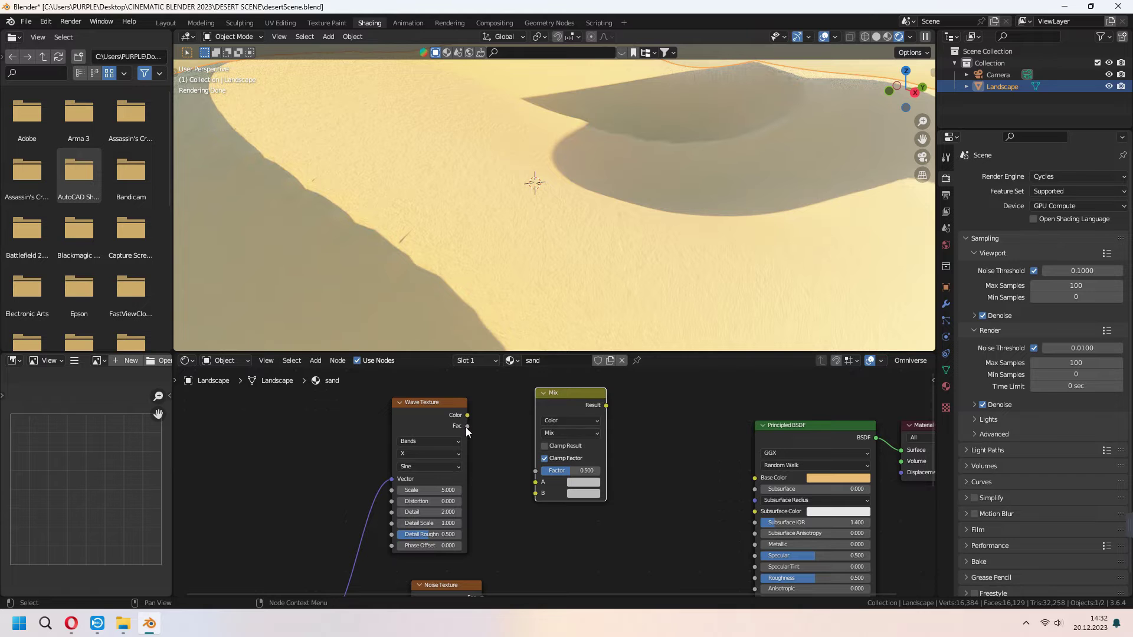
Connect the Wave Texture's Fac output to the Mix node's A input and the Noise Texture's Fac output to its B input
drag(466, 426, 535, 482)
middle_drag(555, 567, 559, 545)
click(490, 578)
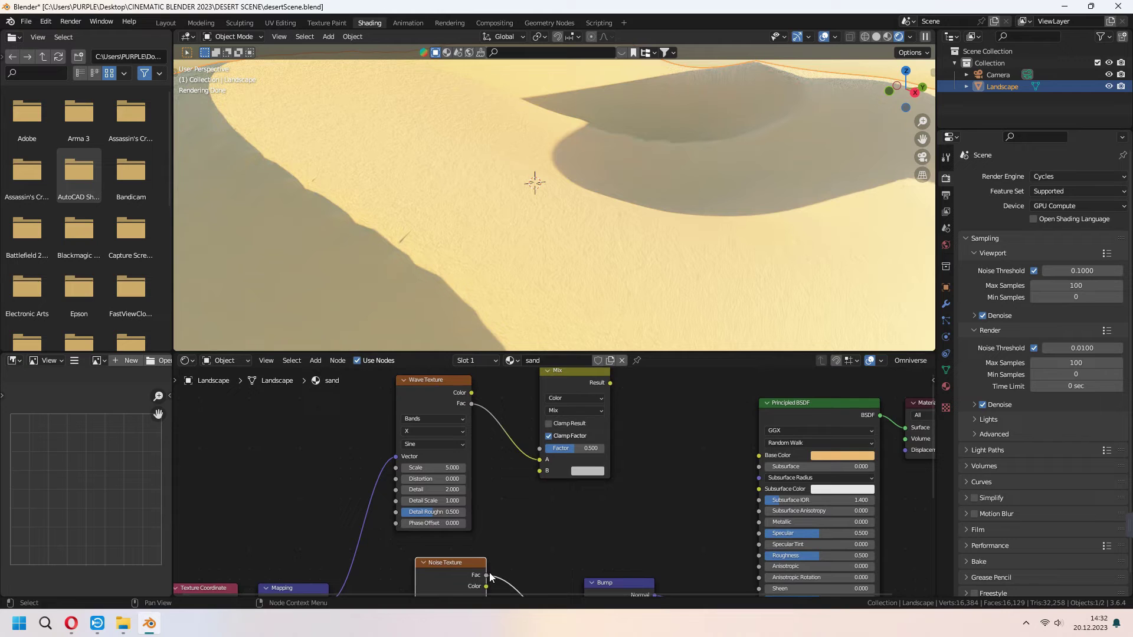
drag(534, 476, 534, 475)
Shift the Bump node aside and connect the Mix node's Result output to the Bump node's Height input
drag(629, 582, 683, 570)
middle_drag(618, 465, 611, 484)
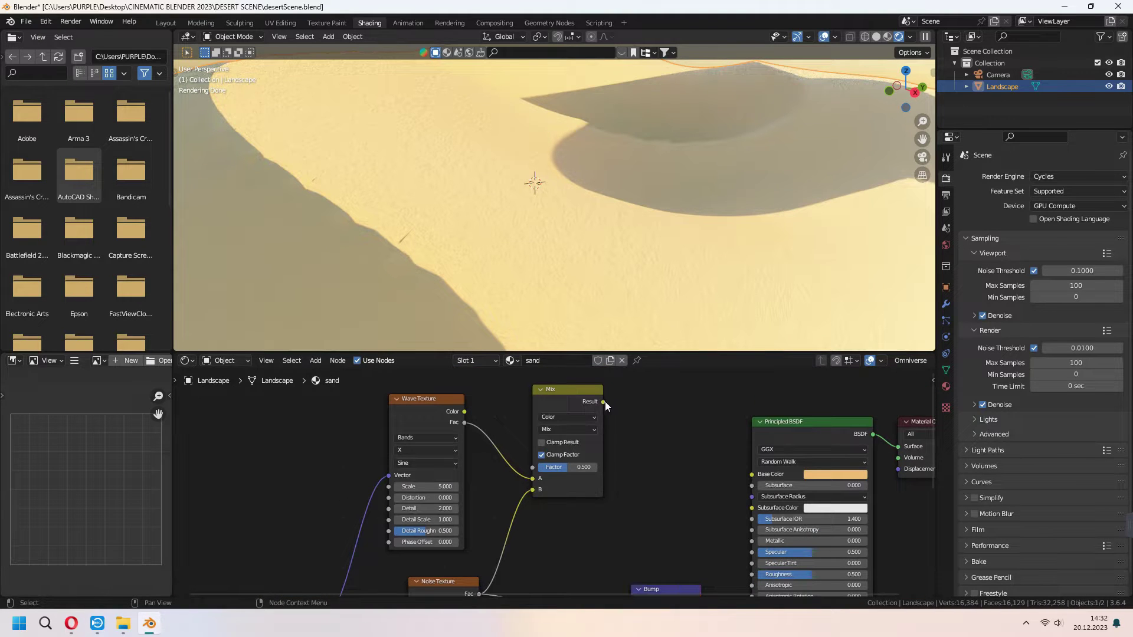
drag(603, 402, 629, 519)
Move the Principled BSDF and Material Output farther away, and connect the Mix node's Result to the Principled BSDF's Roughness
middle_drag(672, 411, 526, 531)
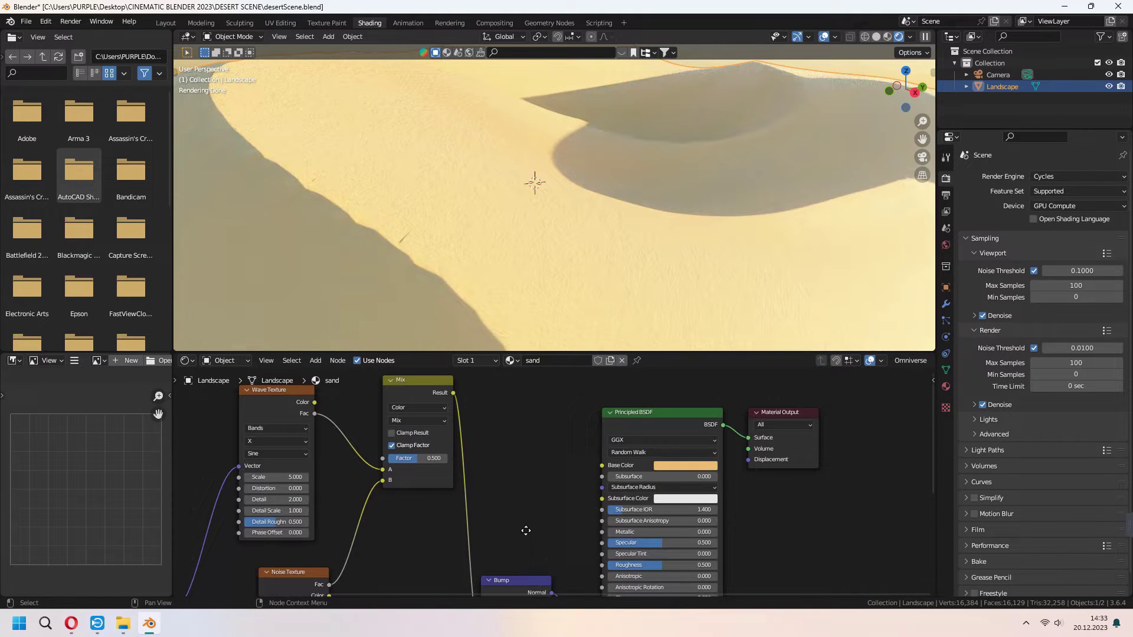
drag(678, 409, 776, 368)
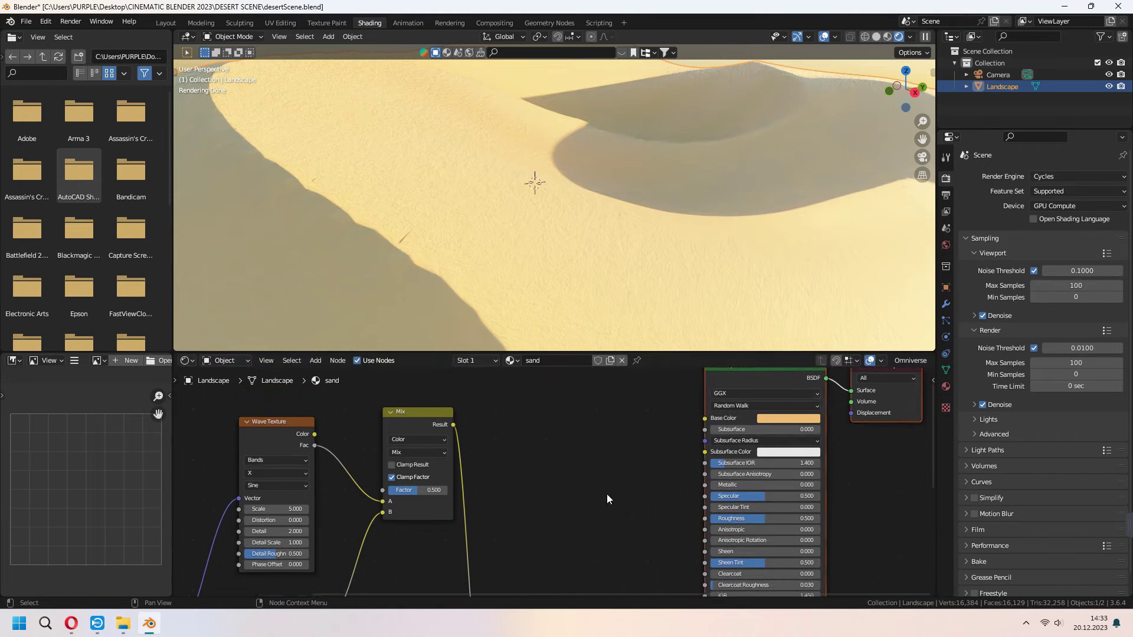
drag(453, 424, 704, 436)
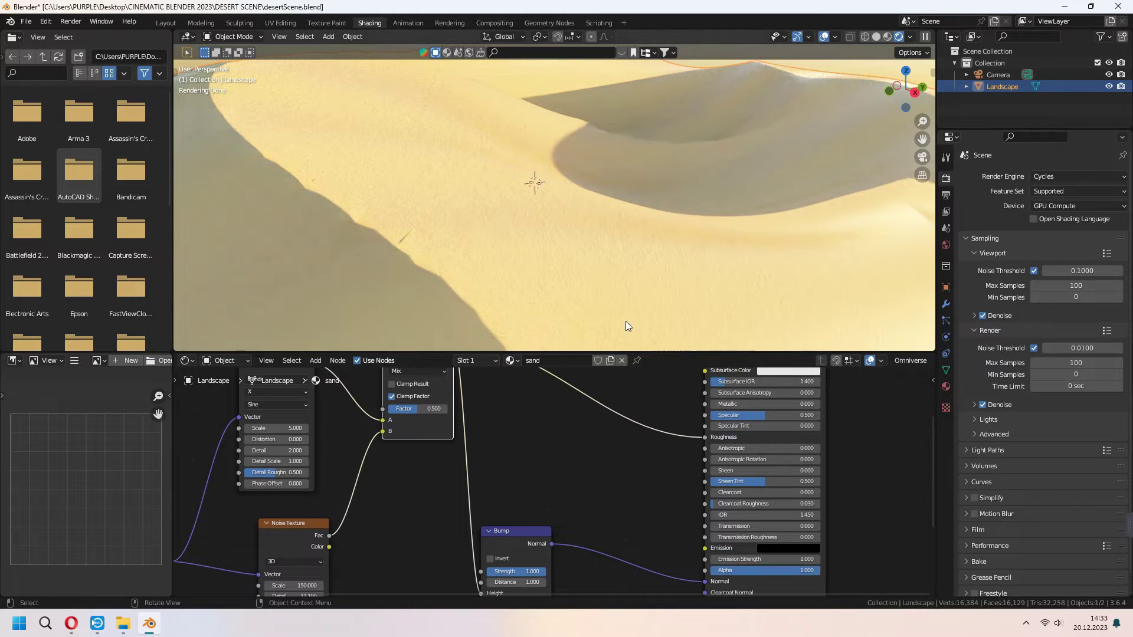
Set the Wave Texture's Distortion to 1, Detail to 11.3, Detail Scale to 3.8 and Detail Roughness to 0.931, lower its Scale and raise the Mix Factor
scroll(625, 243, down, 2)
middle_drag(625, 243, 652, 270)
scroll(616, 277, down, 1)
middle_drag(581, 465, 650, 483)
middle_drag(590, 460, 633, 509)
drag(388, 495, 403, 539)
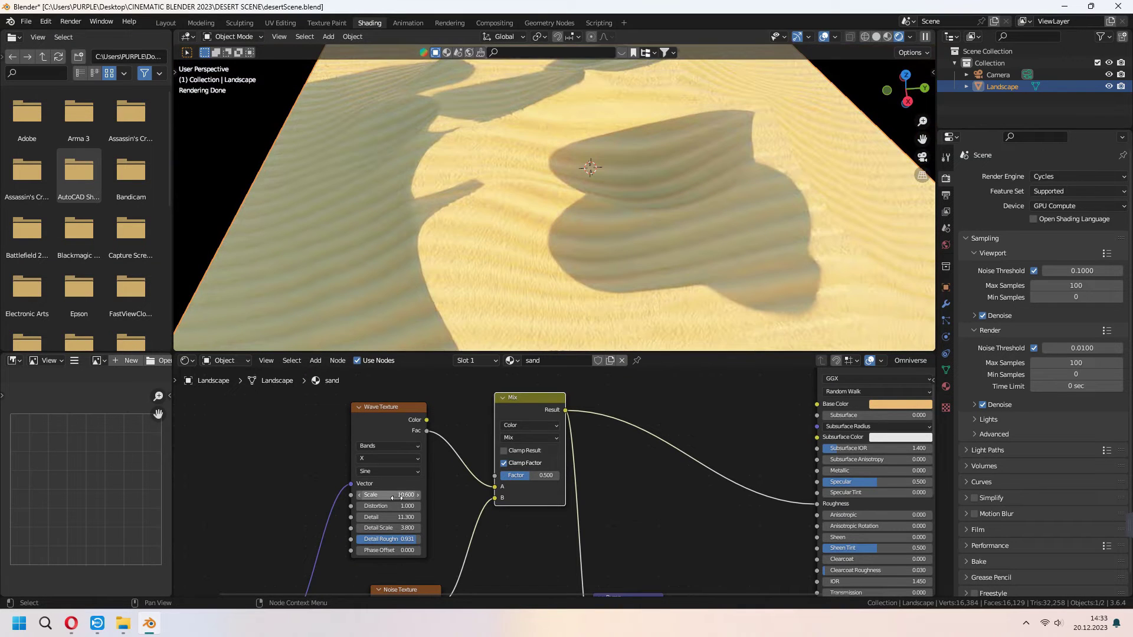
drag(394, 497, 369, 496)
drag(530, 475, 553, 476)
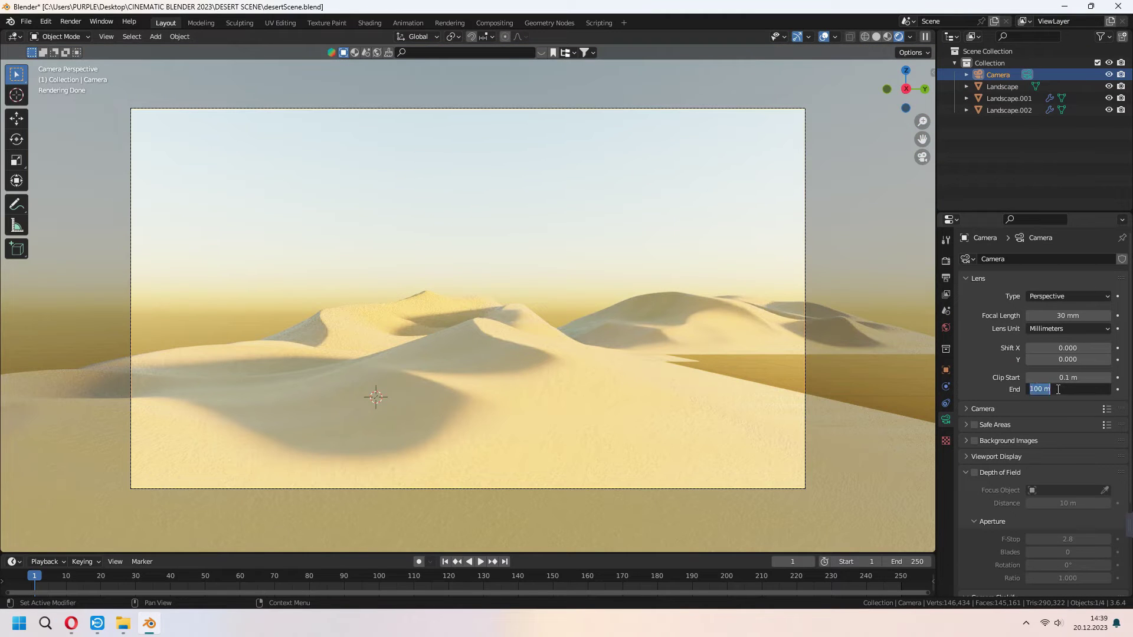
In top view, duplicate the landscape Landscape.002, place the rotated copy on the opposite side of the middle landscape, and return to the camera view
key(KP_7)
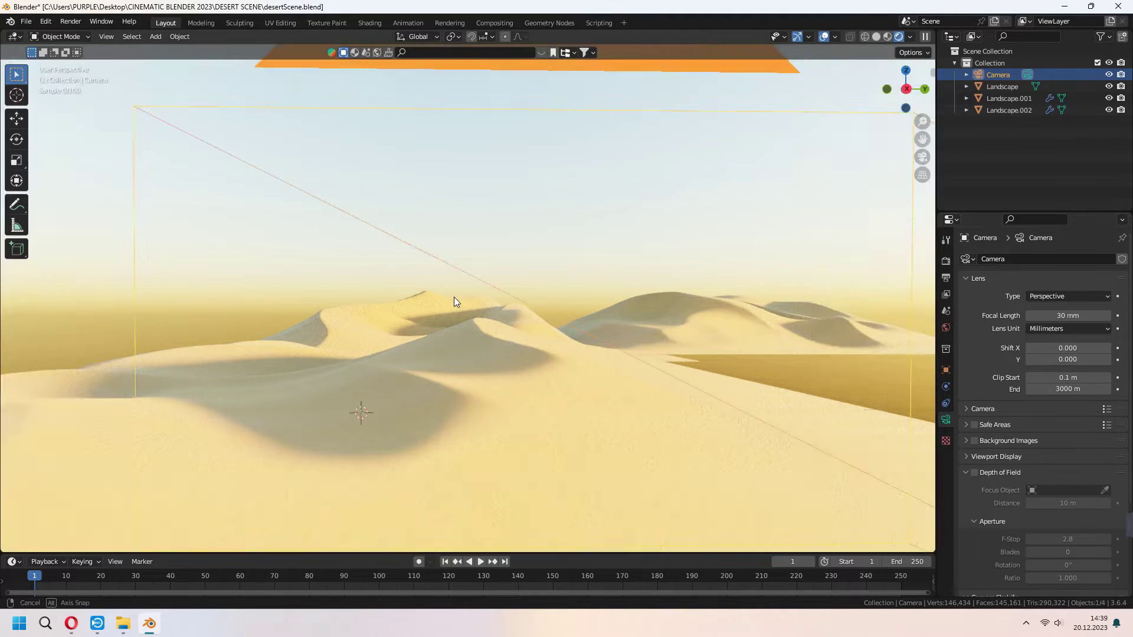
click(686, 211)
scroll(685, 210, down, 3)
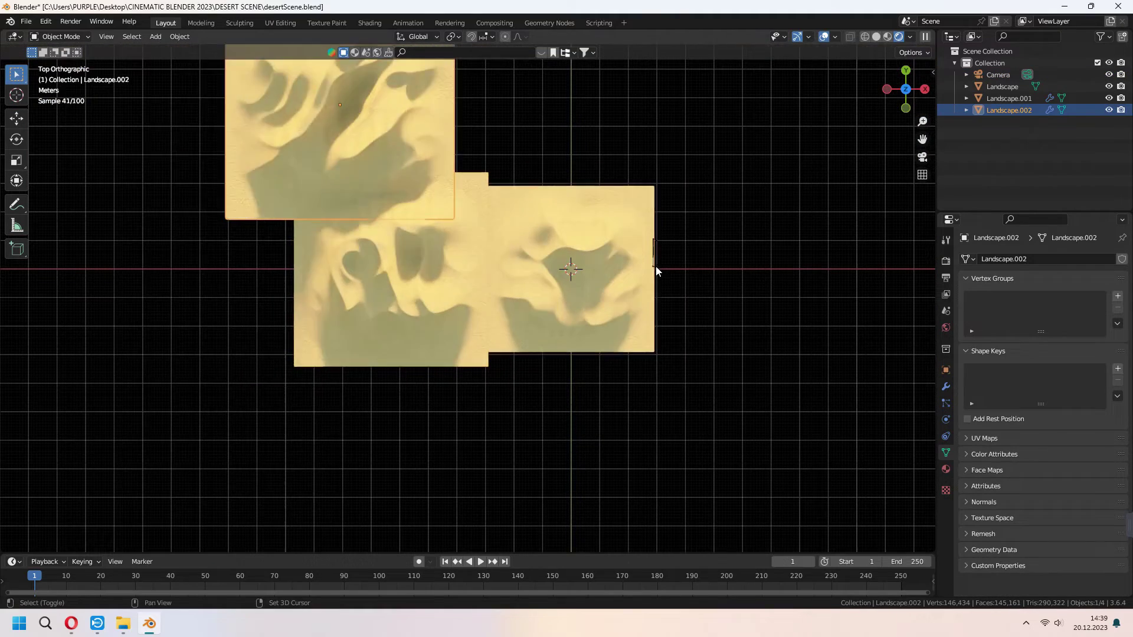
key(shift+d)
text(r0)
key(Return)
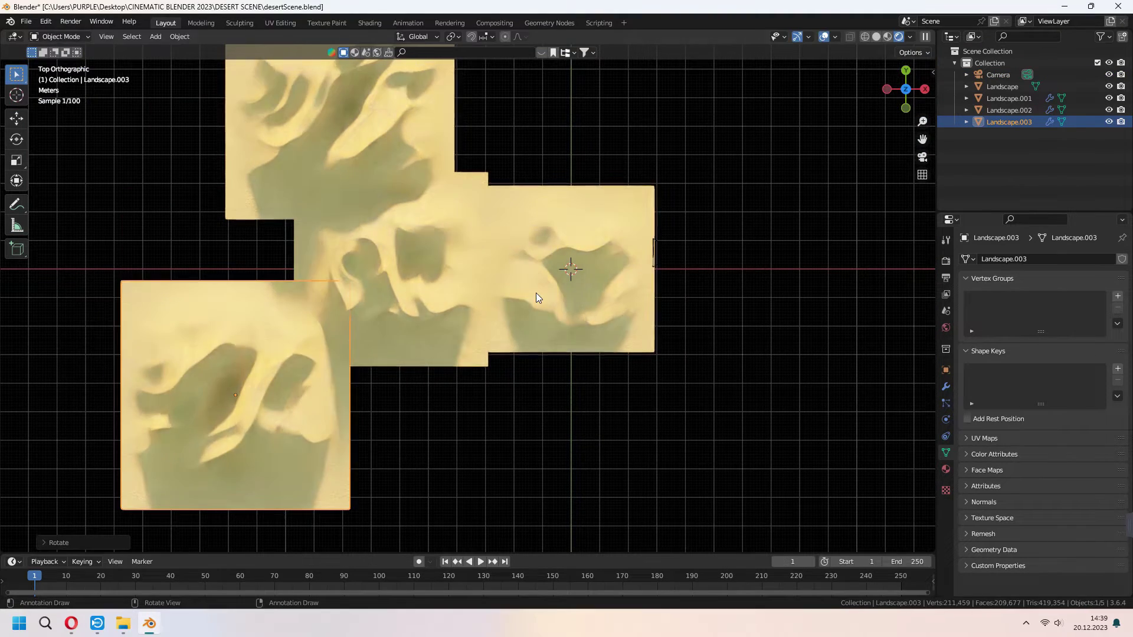
key(KP_0)
Try rescaling the copied landscape in the camera view, and undo the scaling
key(s)
click(691, 314)
click(690, 314)
key(ctrl+z)
Reposition the copied landscape among the distant dunes, rotating it about the Z axis and moving it along X
key(g)
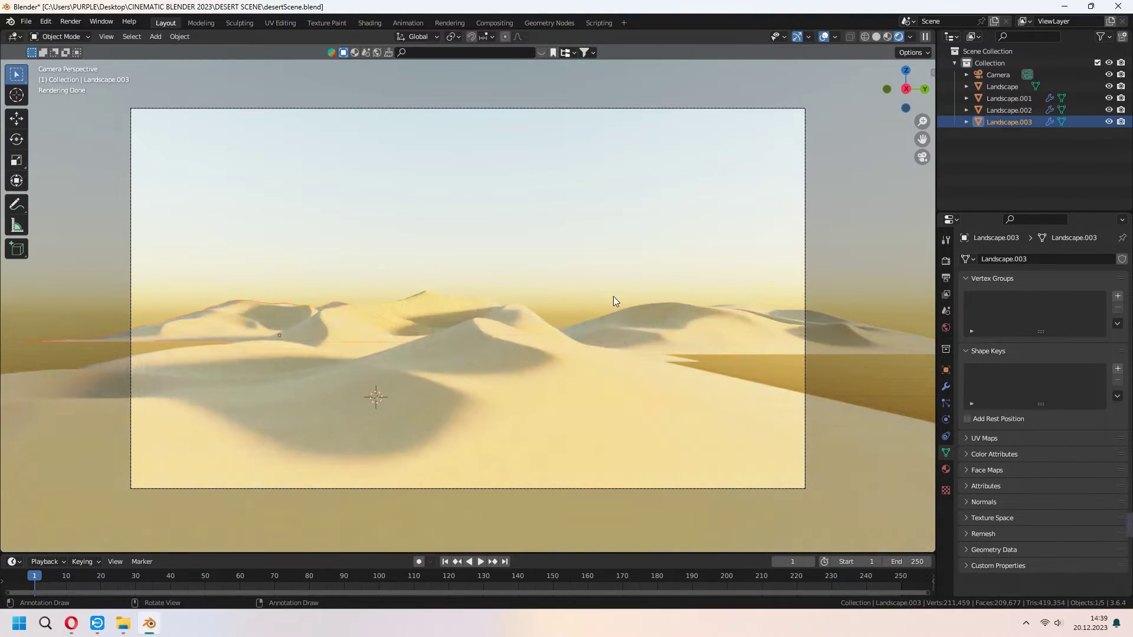
click(617, 295)
key(r)
key(z)
click(741, 324)
key(g)
key(x)
click(650, 296)
Use walk navigation to shift the camera slightly downward and sideways to reframe the dunes
key(shift+grave)
key(q)
key(a)
click(648, 349)
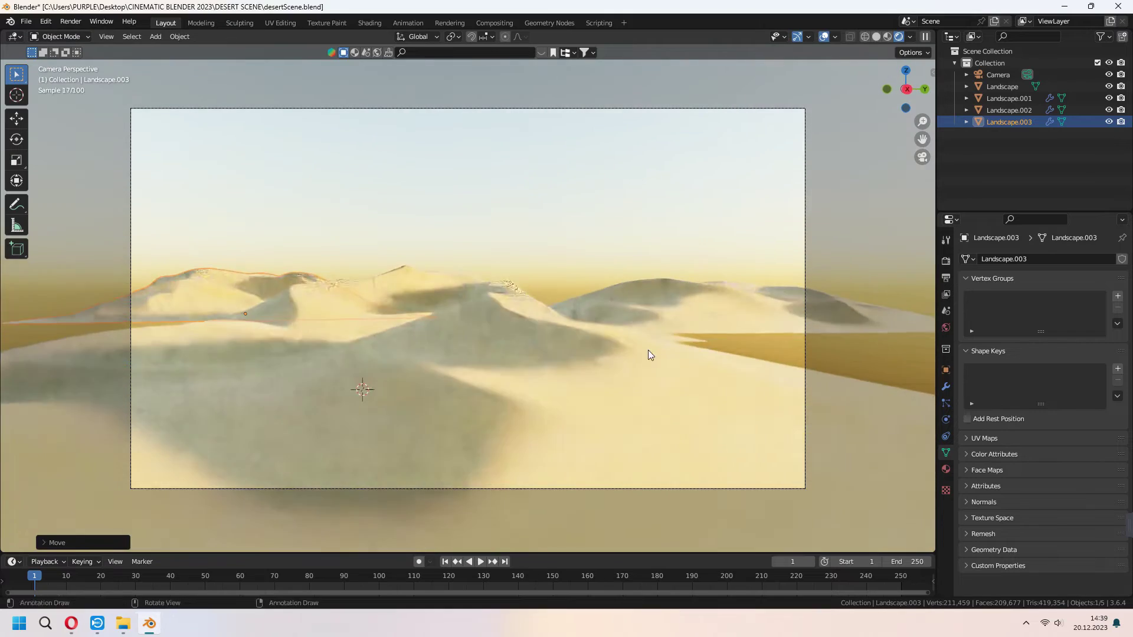
Leave the camera view, duplicate a landscape with the copy offset along the X axis, and return to the camera view
key(KP_0)
click(667, 206)
key(shift+d)
key(x)
click(830, 349)
key(KP_0)
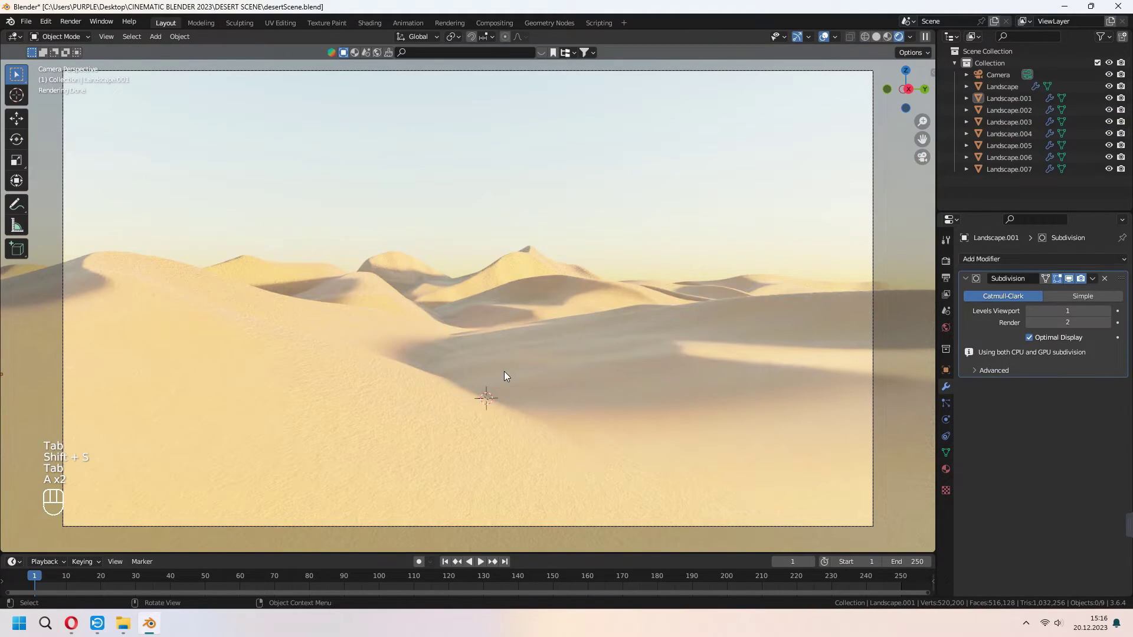
Add a mesh circle with 32 vertices at the 3D cursor
key(shift+a)
mouse_move(482, 338)
click(530, 71)
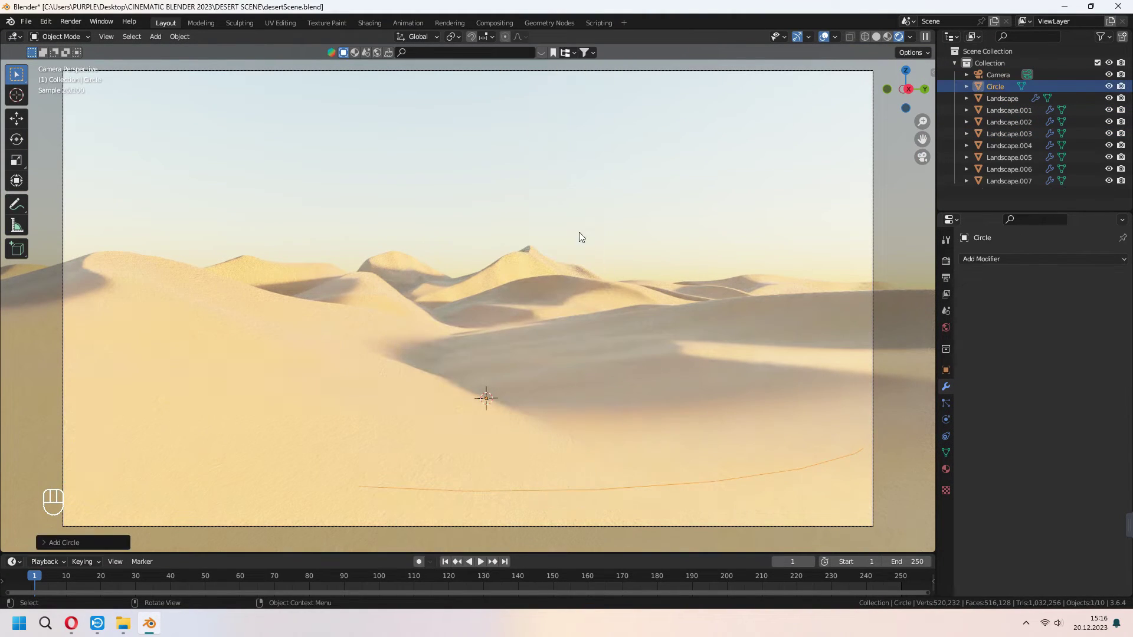
click(59, 541)
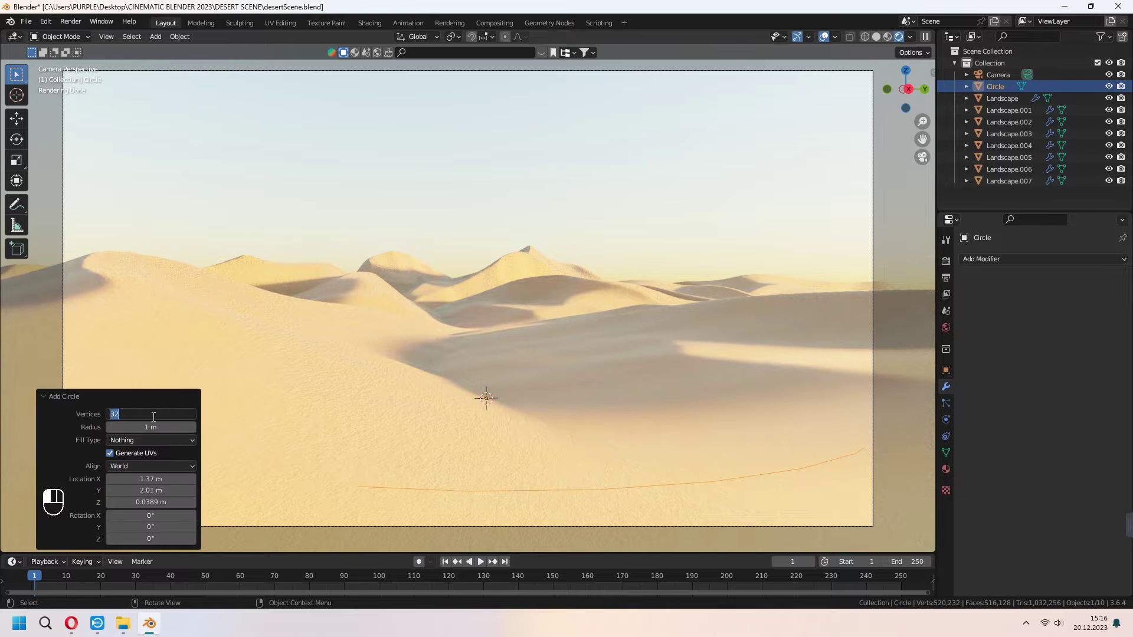
click(42, 397)
Shrink the circle and move it along Z, Y and X onto the dune ridge near the 3D cursor
key(g)
key(z)
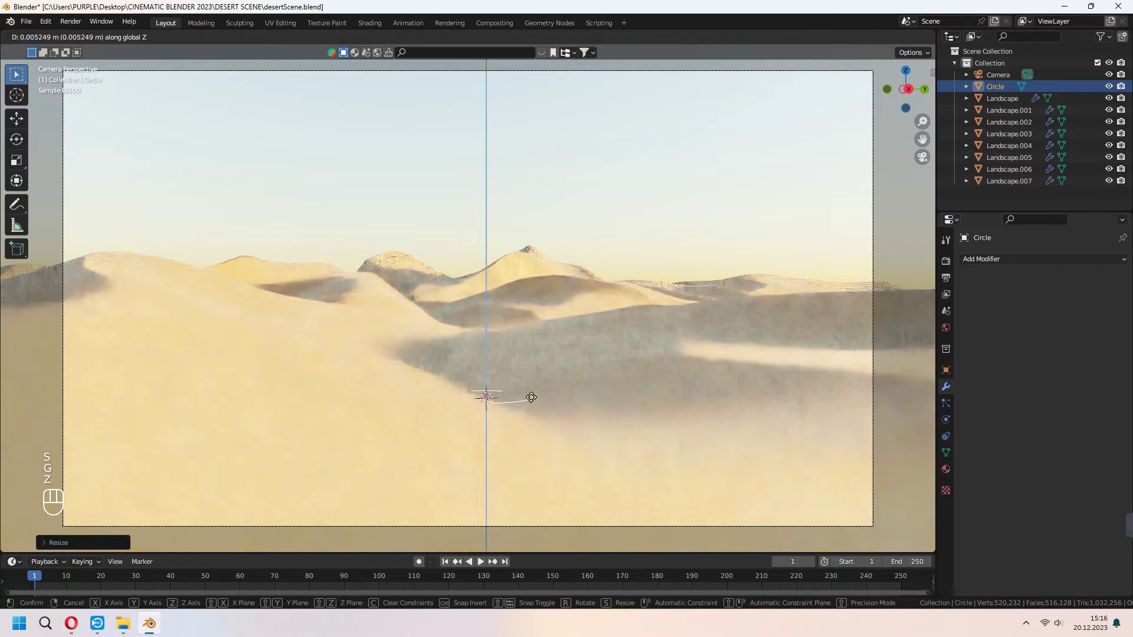
key(g)
key(y)
key(x)
click(558, 421)
Switch to solid shading, frame the circle and scale it down to a little over half its size
middle_drag(558, 421, 606, 348)
key(z)
key(KP_Decimal)
middle_drag(644, 286, 614, 279)
key(s)
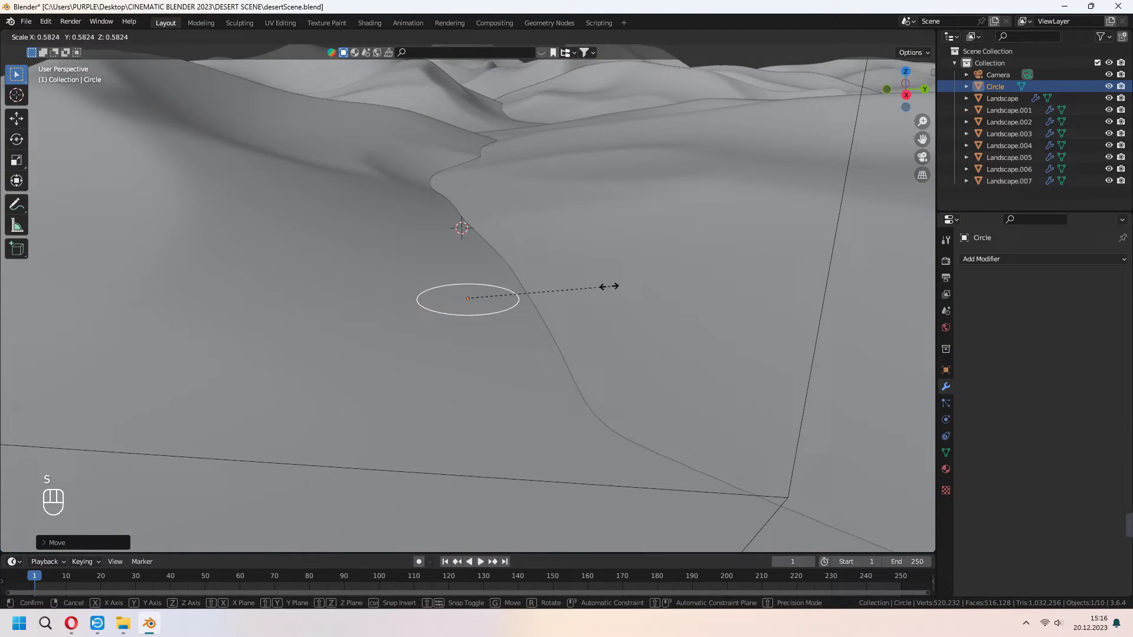
click(603, 288)
Enter mesh editing and extrude the circle's edge upward along Z by about 0.01 m to form a low ring wall
scroll(562, 316, up, 2)
key(Tab)
middle_drag(562, 321, 642, 332)
key(e)
key(x)
key(z)
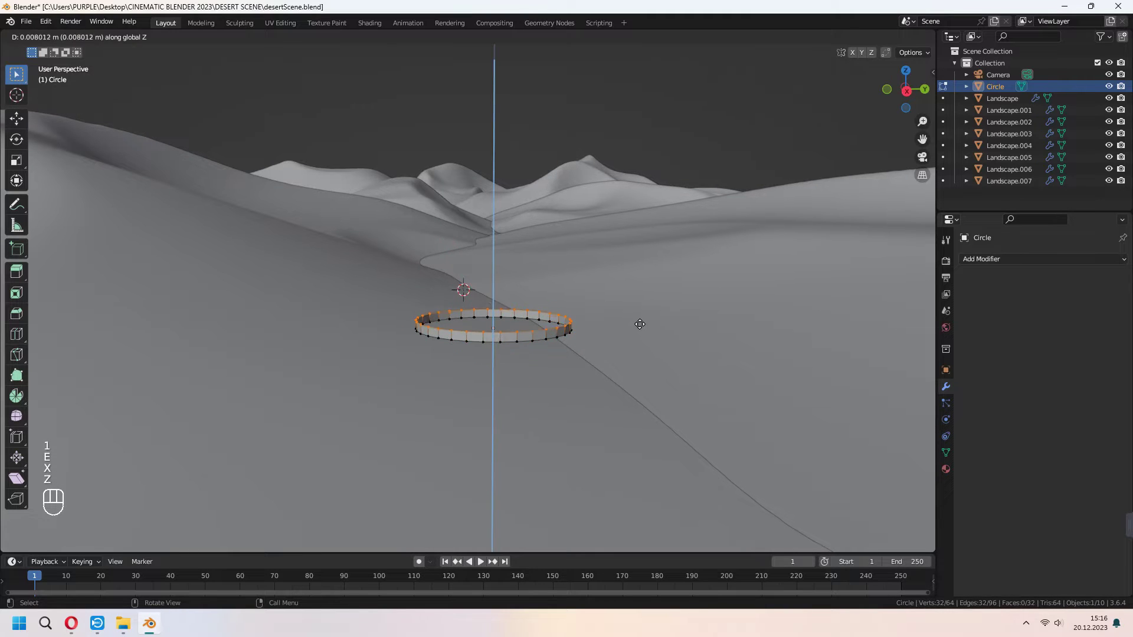
click(638, 318)
Extrude the ring's upper edge and scale it inward to form a flat ledge
key(e)
key(s)
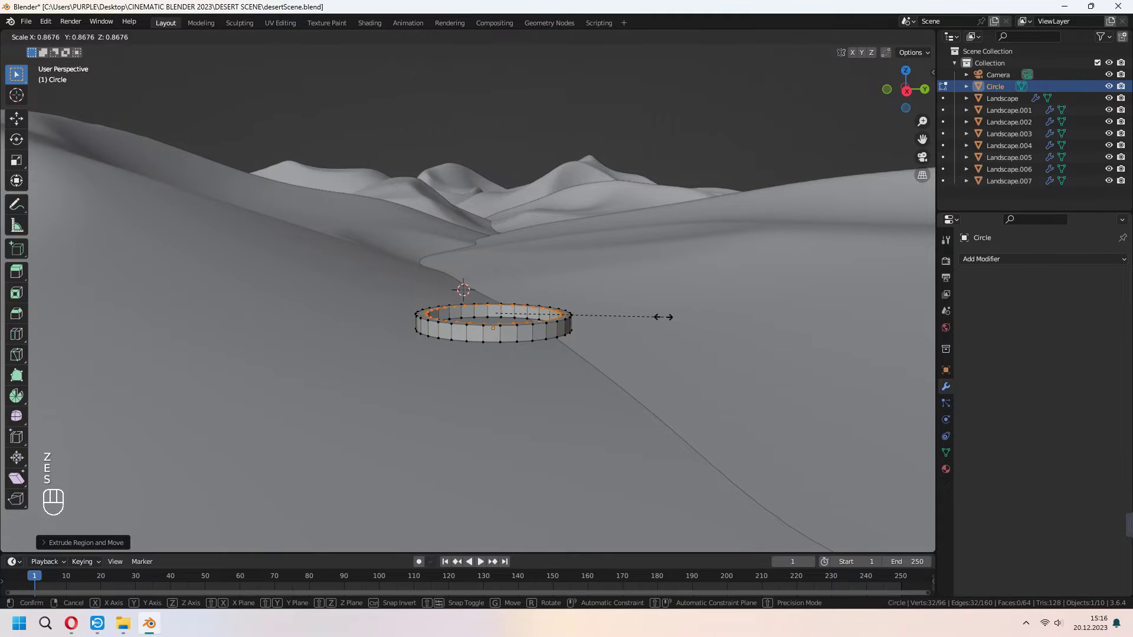
click(640, 317)
Extrude the ring's inner edge up along Z by about 0.013 m, then extrude it again scaled inward to form a second ledge
middle_drag(632, 316, 625, 356)
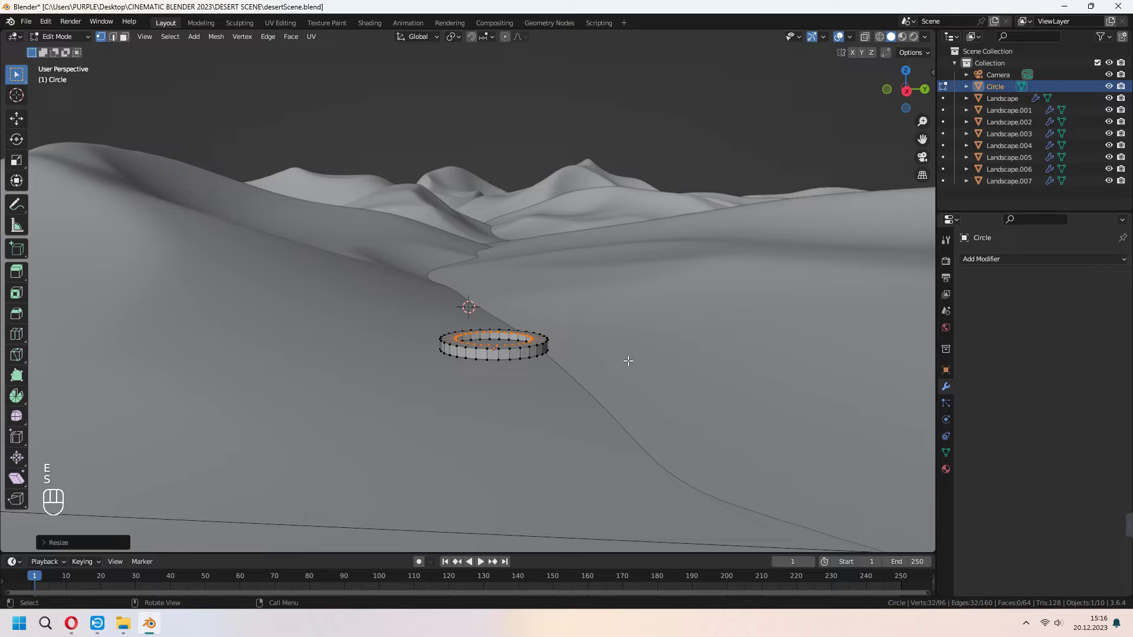
key(e)
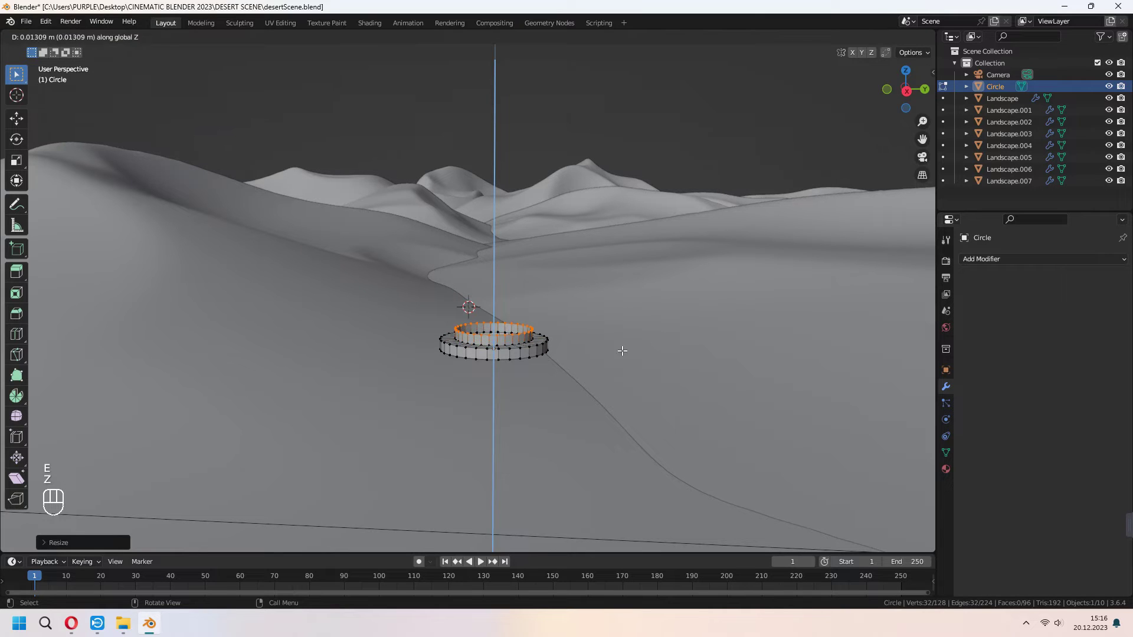
click(622, 351)
key(e)
key(s)
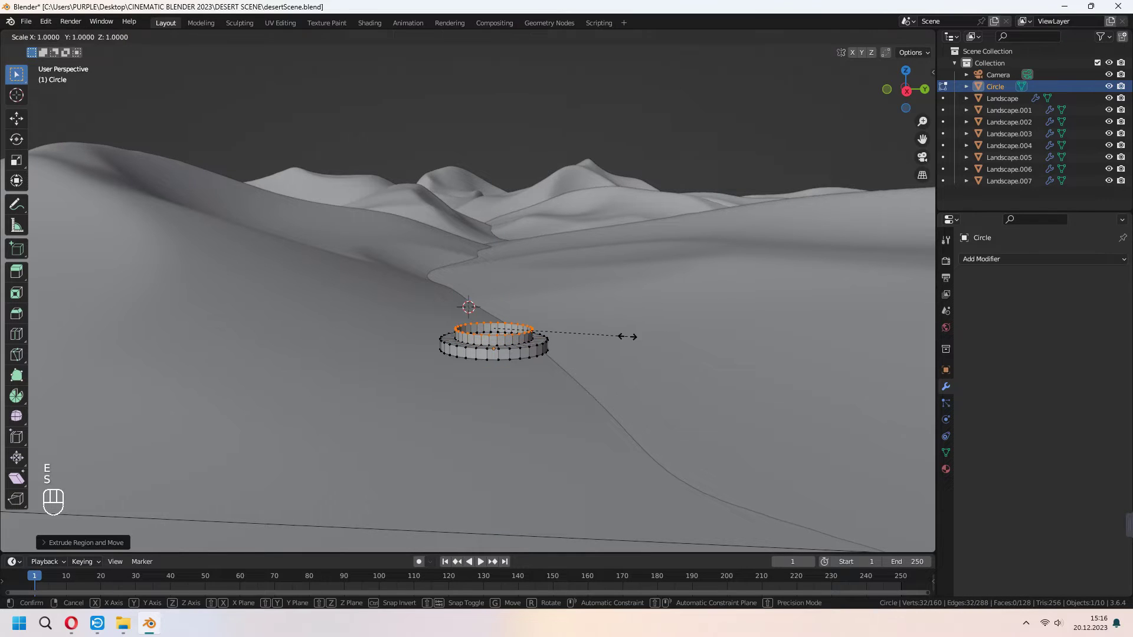
click(602, 334)
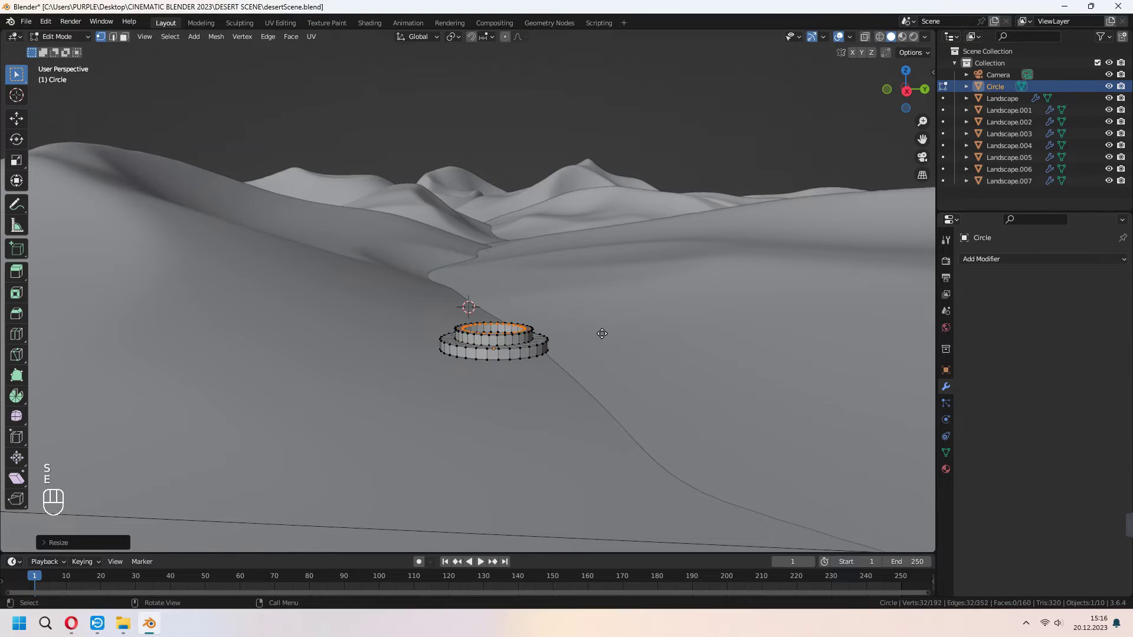
Extrude the inner edge far up along Z into a tall column shaft and raise its upper edge further
key(e)
key(z)
click(561, 77)
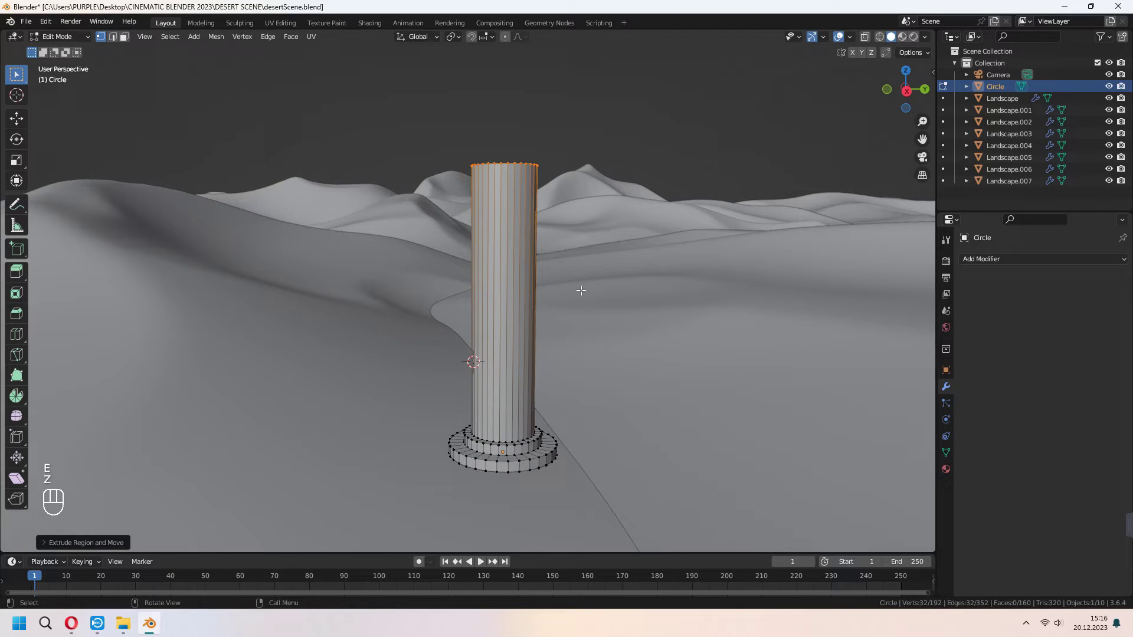
key(g)
key(z)
click(627, 247)
Extrude the shaft's upper edge scaled slightly outward, then extrude it up along Z to form a narrow collar
shift+middle_drag(627, 248, 627, 276)
key(e)
right_click(627, 240)
key(s)
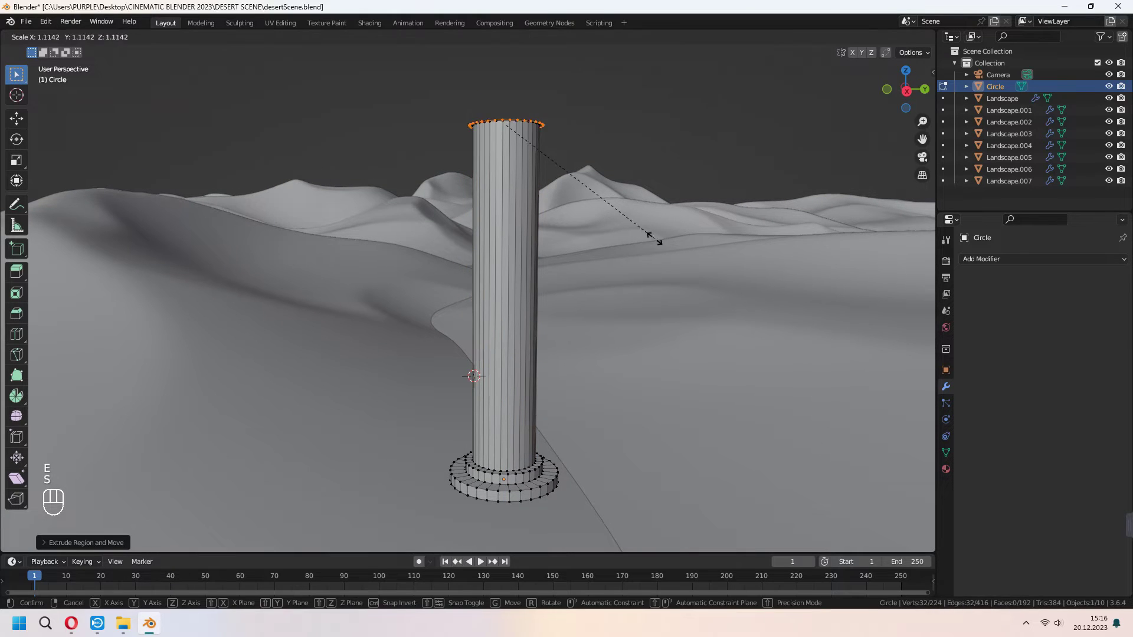
click(664, 237)
key(e)
key(z)
click(686, 225)
Extrude the collar's edge scaled outward, then extrude it up along Z by about 0.04 m to form the wide capital
shift+middle_drag(677, 255, 671, 276)
key(e)
right_click(671, 276)
key(s)
click(806, 270)
key(e)
key(z)
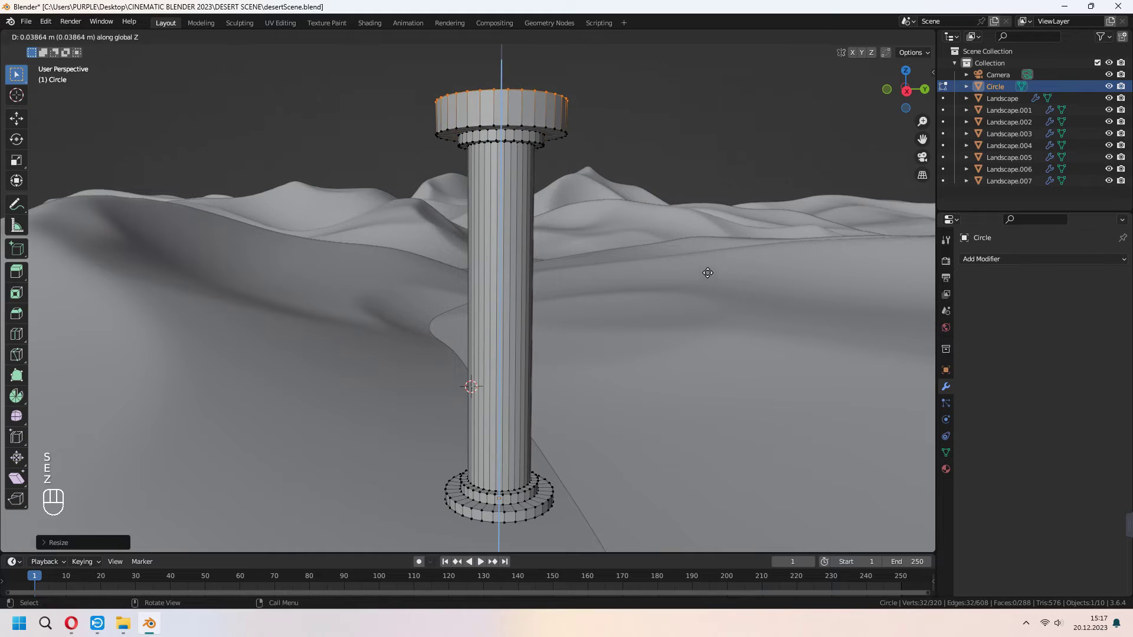
click(706, 279)
key(Tab)
Select the ring of vertical faces around the column shaft and apply Checker Deselect
key(Tab)
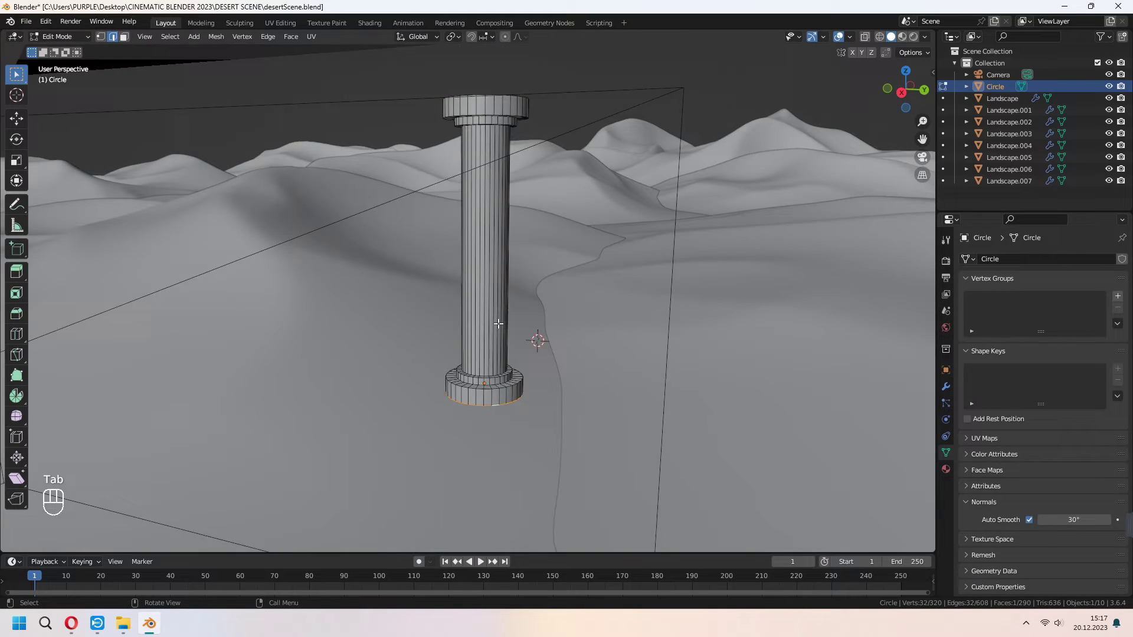
scroll(500, 324, up, 3)
key(3)
alt+click(498, 289)
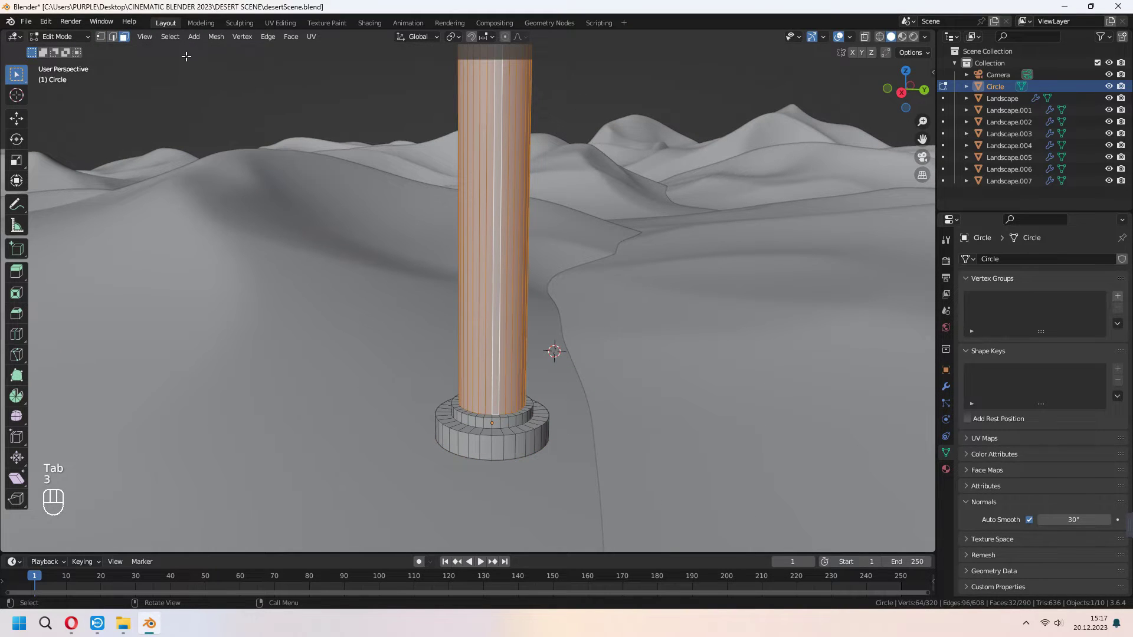
click(171, 37)
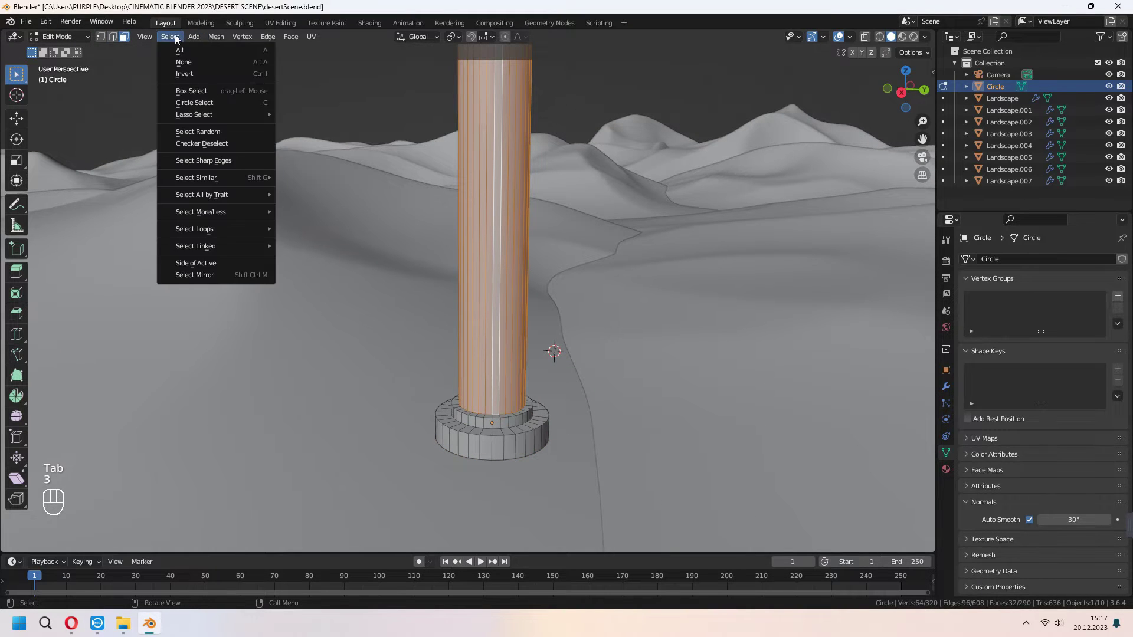
click(202, 144)
Set Checker Deselect to 2 deselected and 2 selected faces around the shaft
click(40, 543)
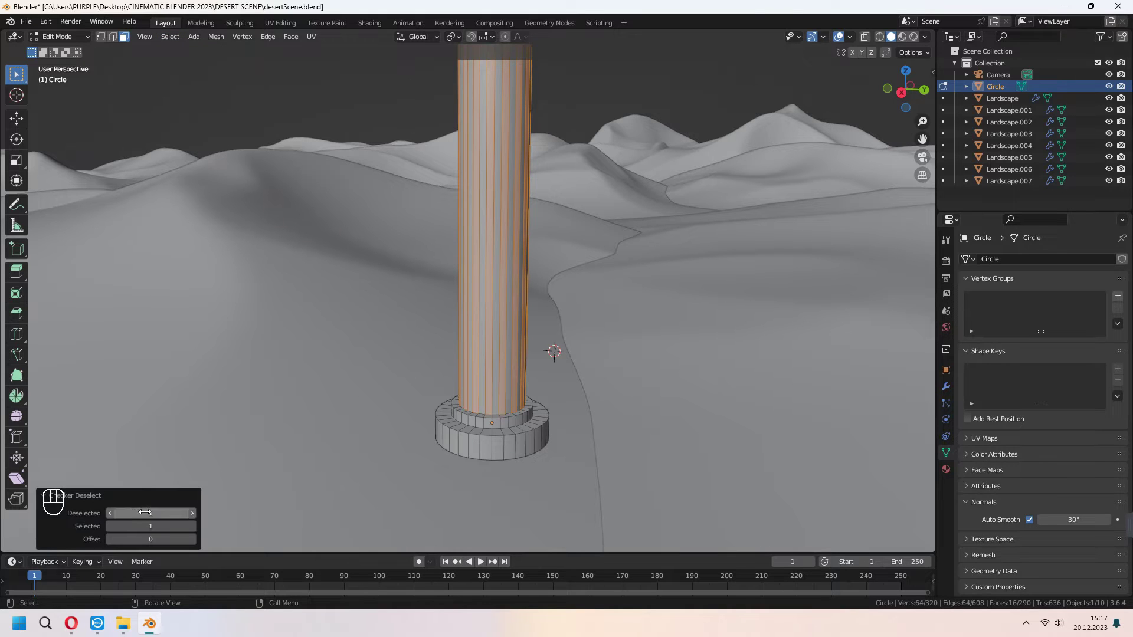
click(192, 513)
click(193, 512)
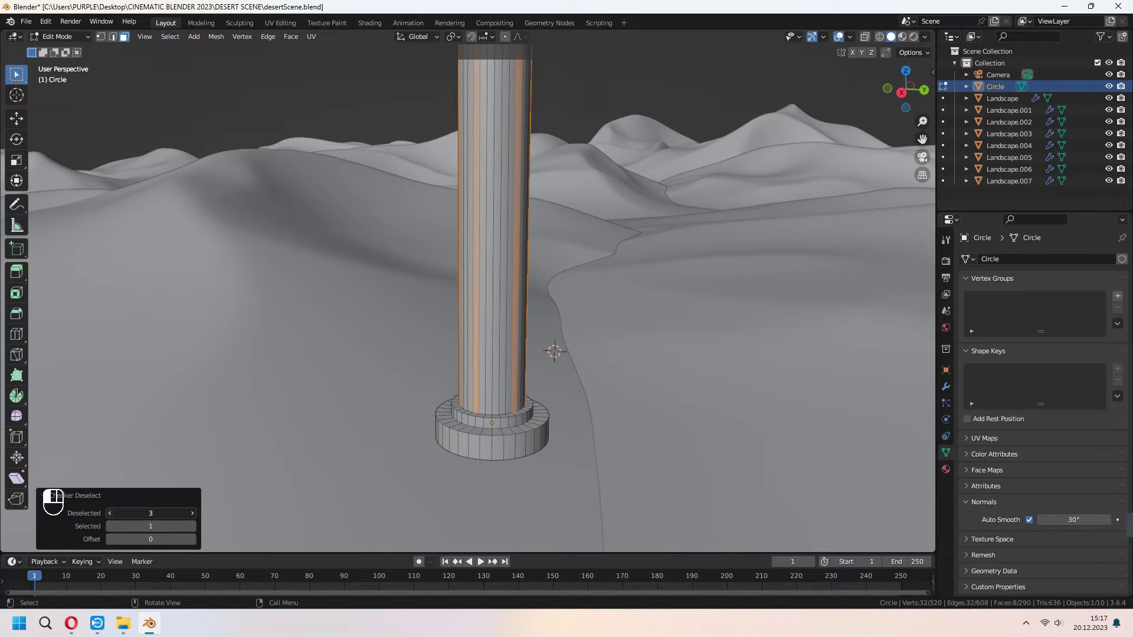
click(109, 513)
click(193, 526)
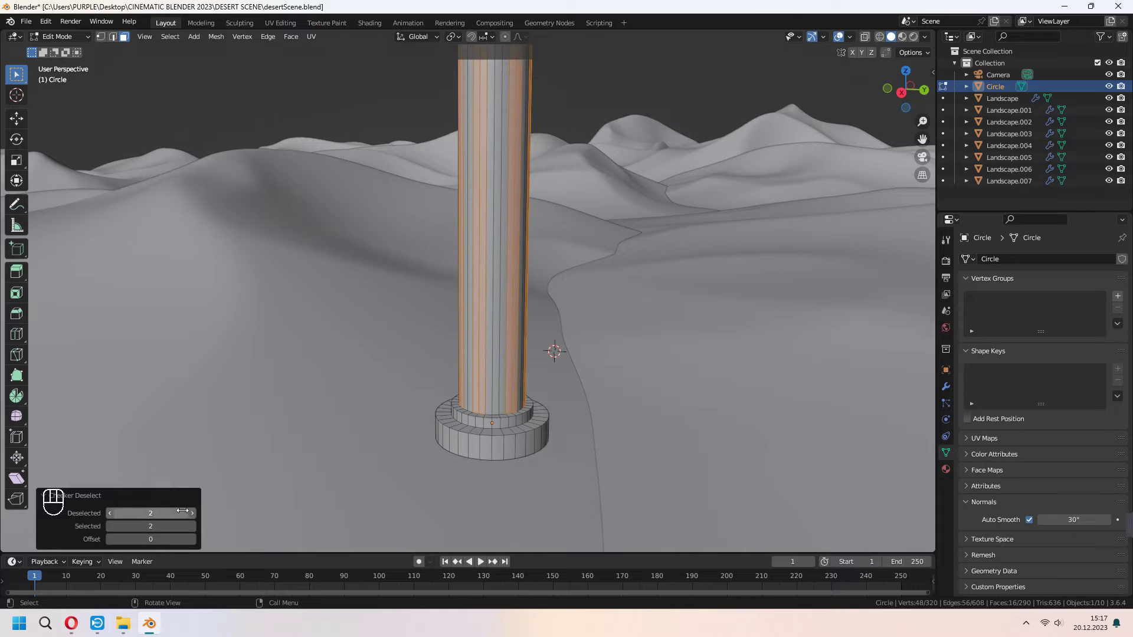
click(192, 514)
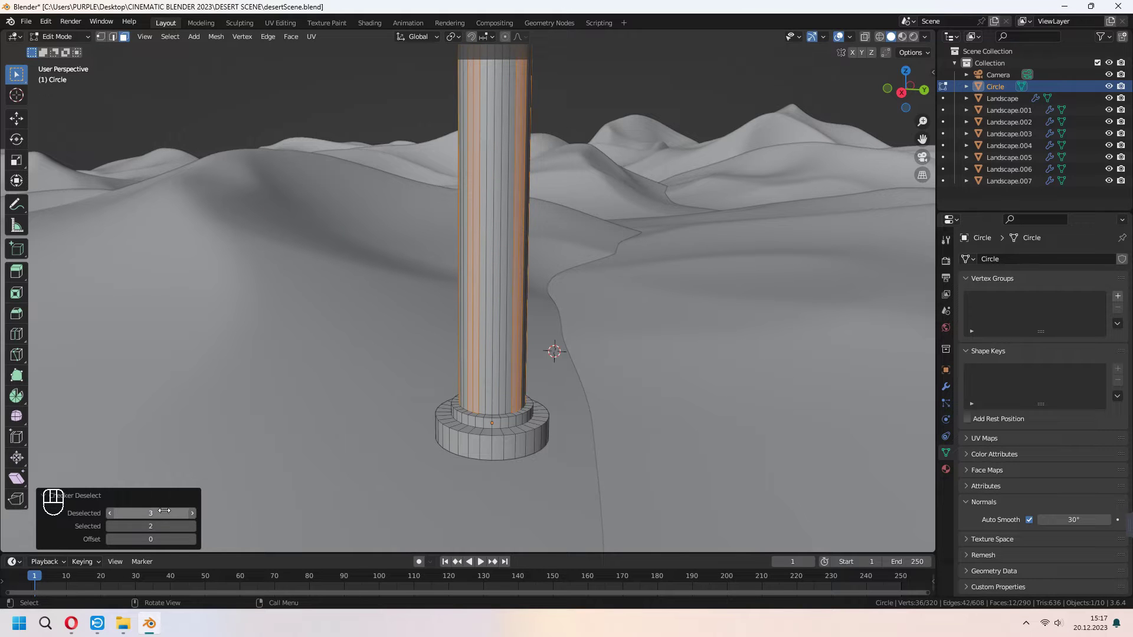
click(110, 513)
Extrude the selected shaft faces and offset them along their normals with Shrink/Fatten to form vertical flutes
middle_drag(590, 365, 612, 378)
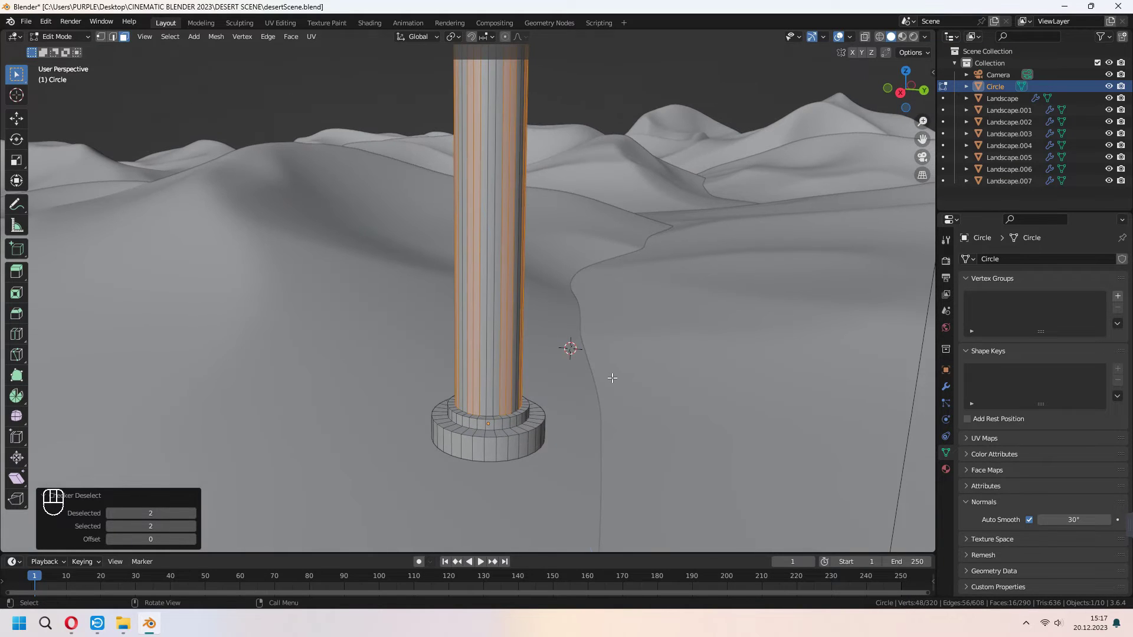
key(e)
key(alt+s)
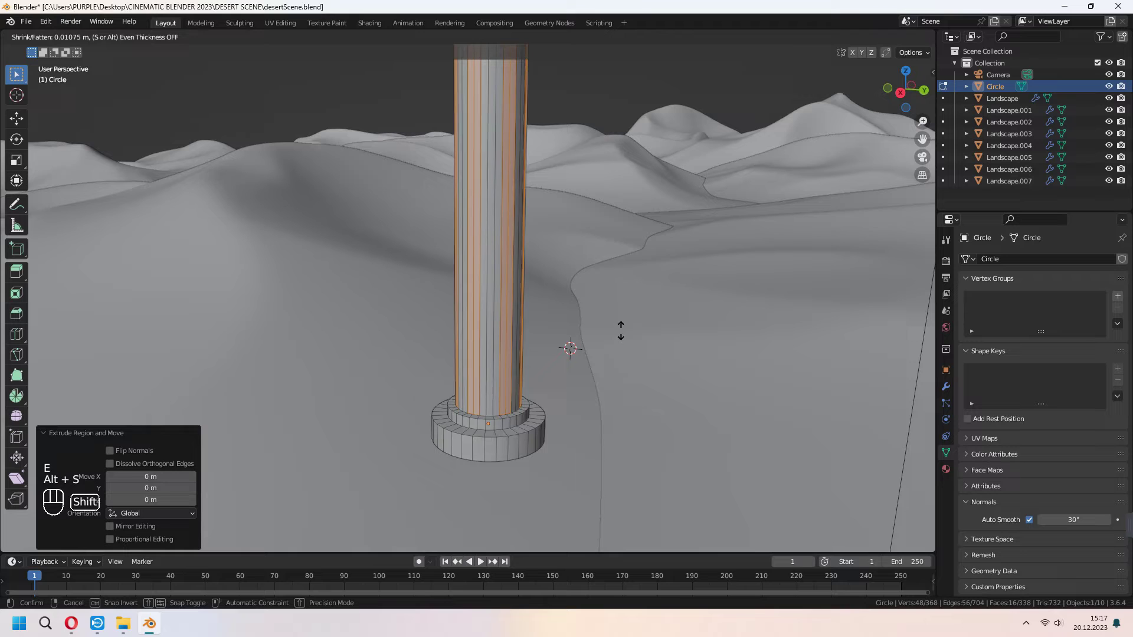
click(595, 121)
key(Tab)
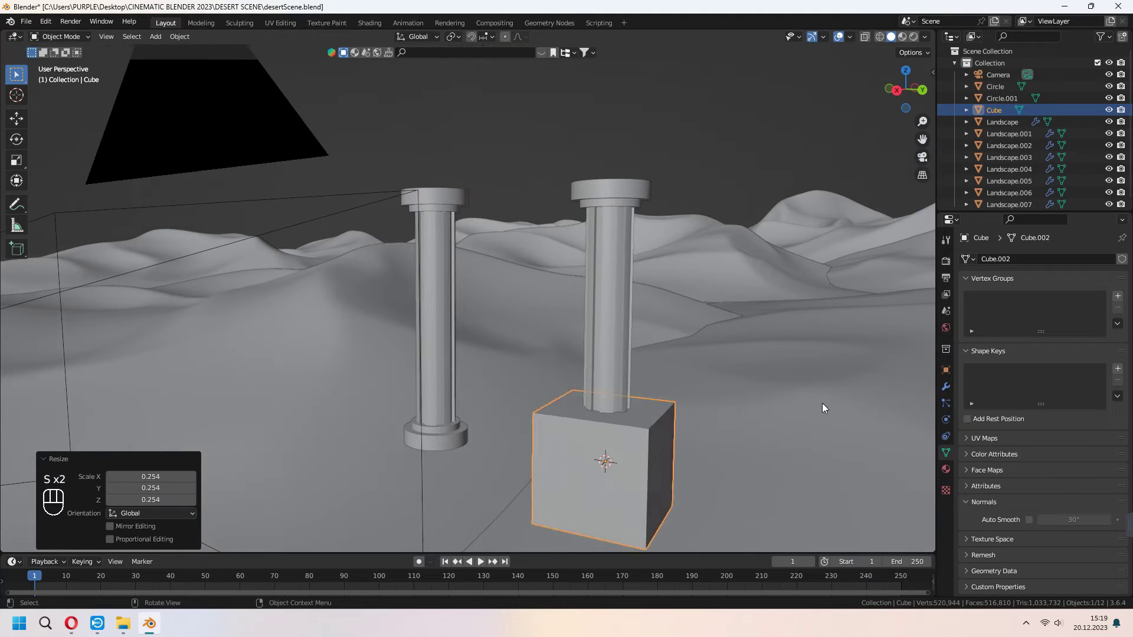
Scale the cube down further and raise it along Z by about 0.55 m to the height of the column's capital
key(s)
click(731, 430)
key(g)
key(z)
click(733, 217)
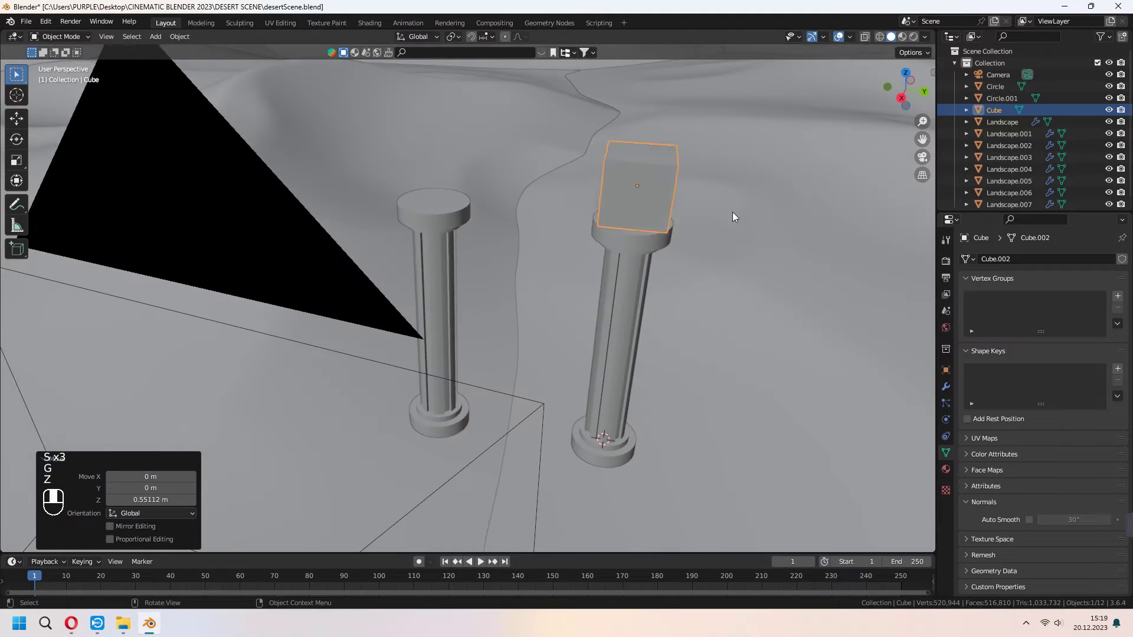
Flatten the cube along Z to about 0.61 and shift it along Y between the two columns
key(g)
key(y)
click(618, 219)
key(s)
key(z)
click(653, 213)
key(g)
key(x)
key(y)
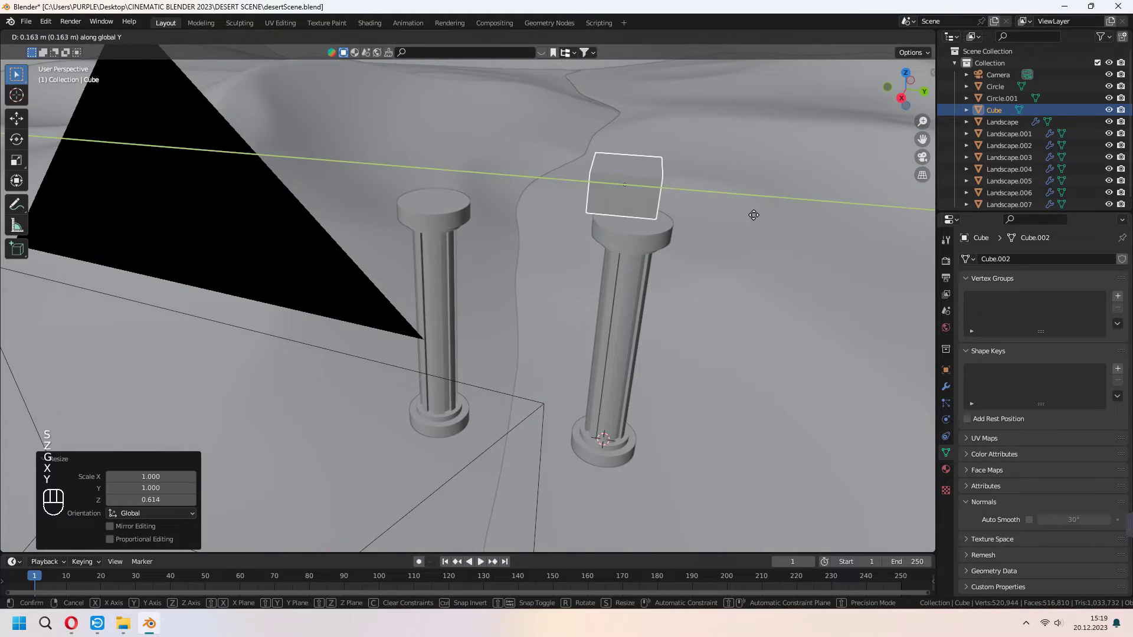
click(661, 227)
Stretch the cube along Y into a beam spanning both columns and lower it along Z onto their capitals
key(s)
key(x)
key(y)
click(571, 308)
middle_drag(571, 309, 539, 282)
key(g)
key(z)
click(623, 377)
Rotate the beam about 3.98° around Z to align it with the two columns
middle_drag(630, 377, 624, 324)
key(r)
key(z)
click(550, 422)
scroll(618, 415, down, 3)
scroll(617, 420, up, 2)
middle_drag(575, 419, 568, 434)
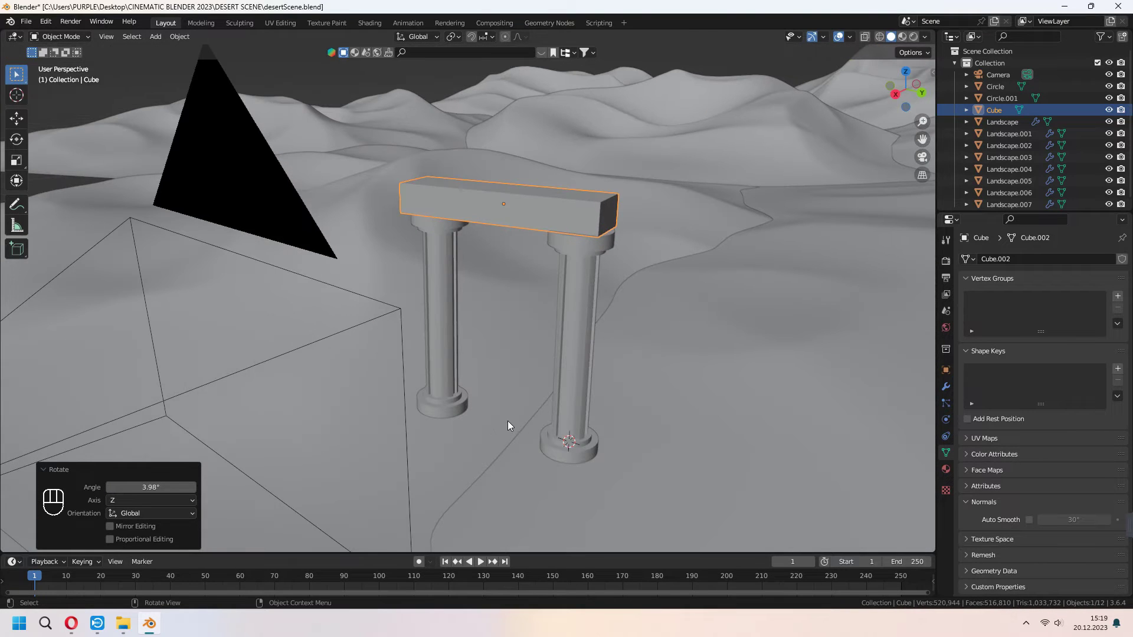
Select both columns and snap the 3D cursor to the midpoint between them
click(451, 406)
shift+click(569, 413)
key(shift+s)
click(578, 468)
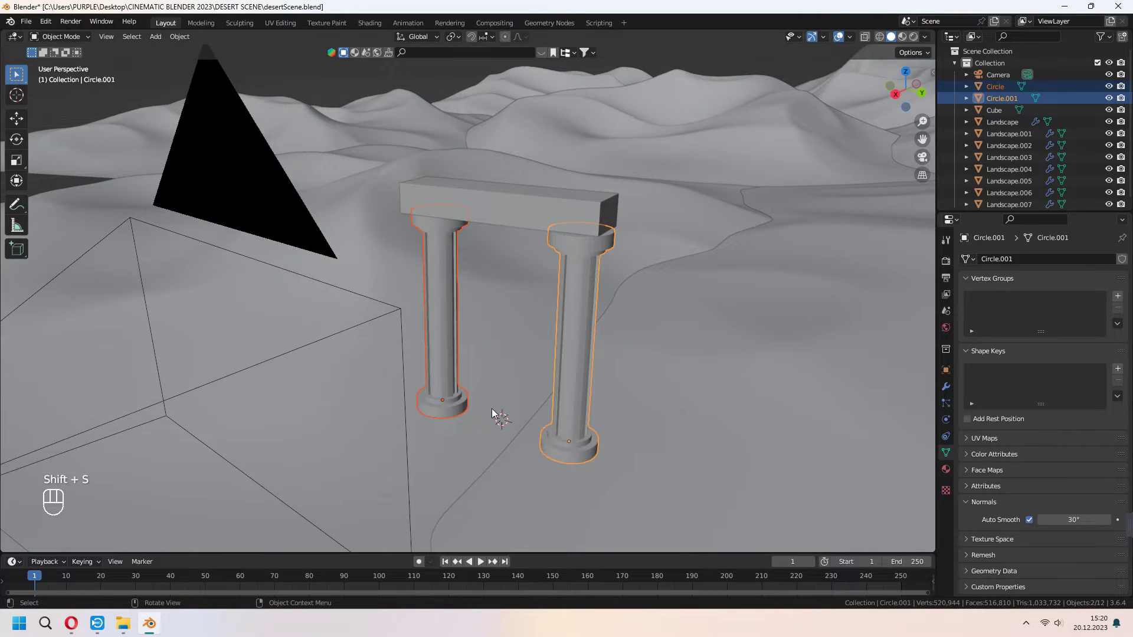
Add a 32-vertex mesh circle at the 3D cursor and scale it to 0.52 around the columns
key(shift+a)
mouse_move(447, 311)
click(503, 332)
scroll(542, 371, down, 2)
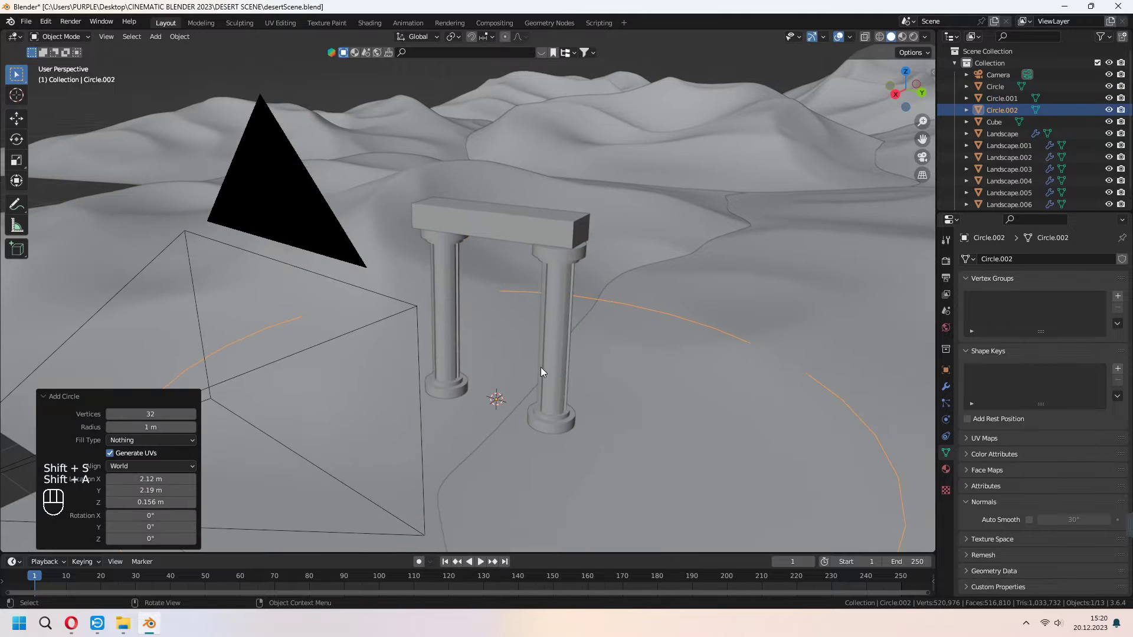
key(s)
click(645, 443)
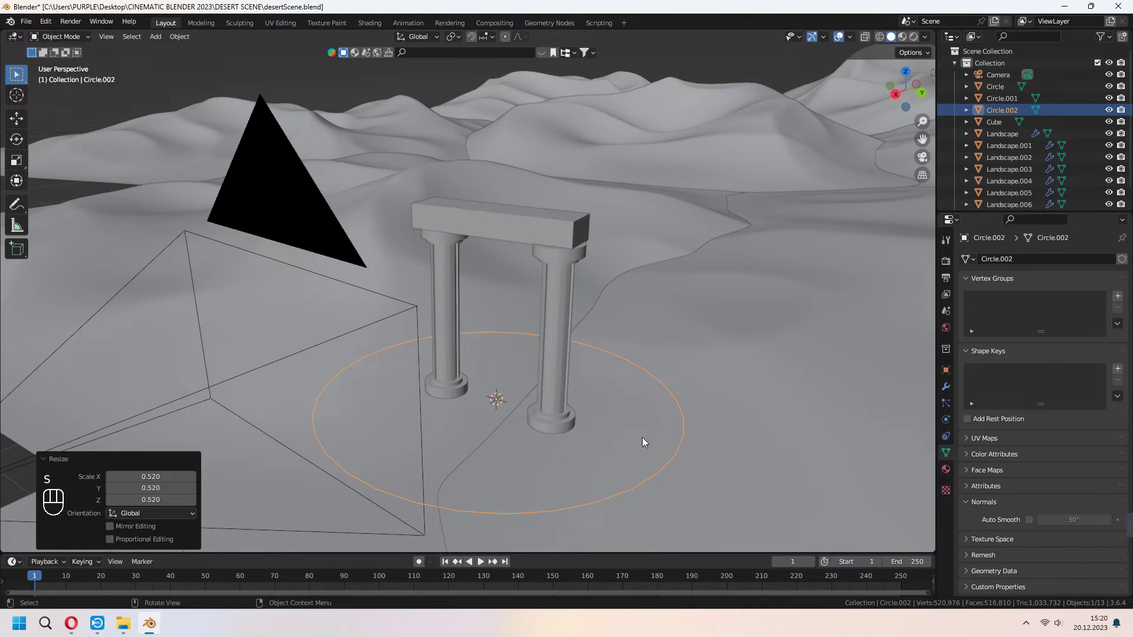
Extrude the new circle up along Z by about 0.03 m, then extrude its edge inward scaled to 0.746
key(Tab)
middle_drag(645, 443, 655, 417)
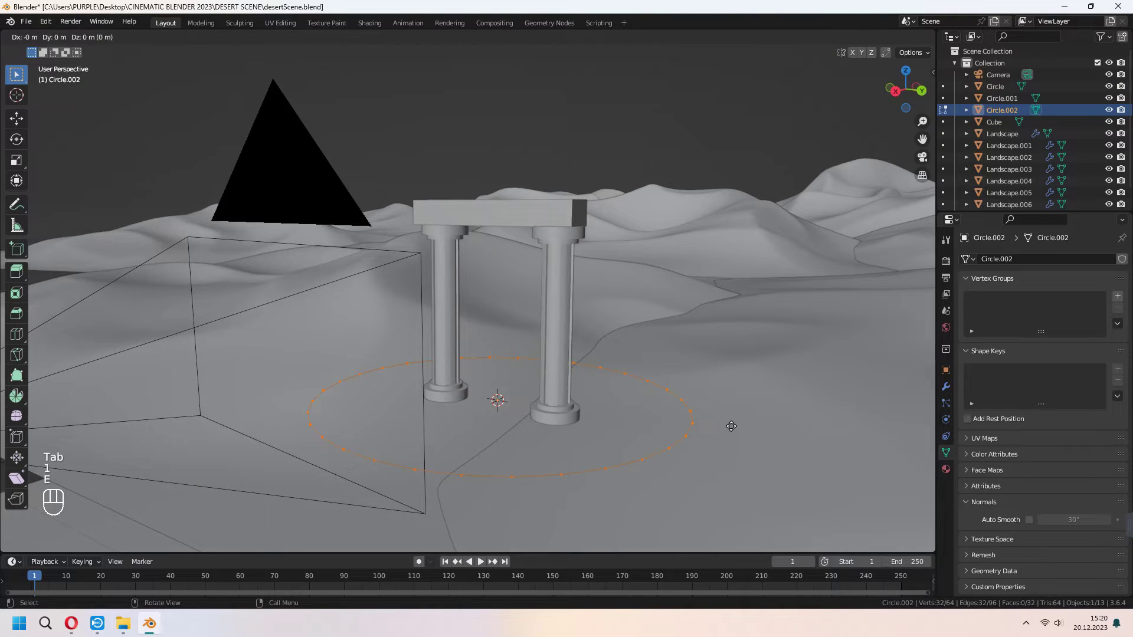
key(e)
key(z)
click(734, 321)
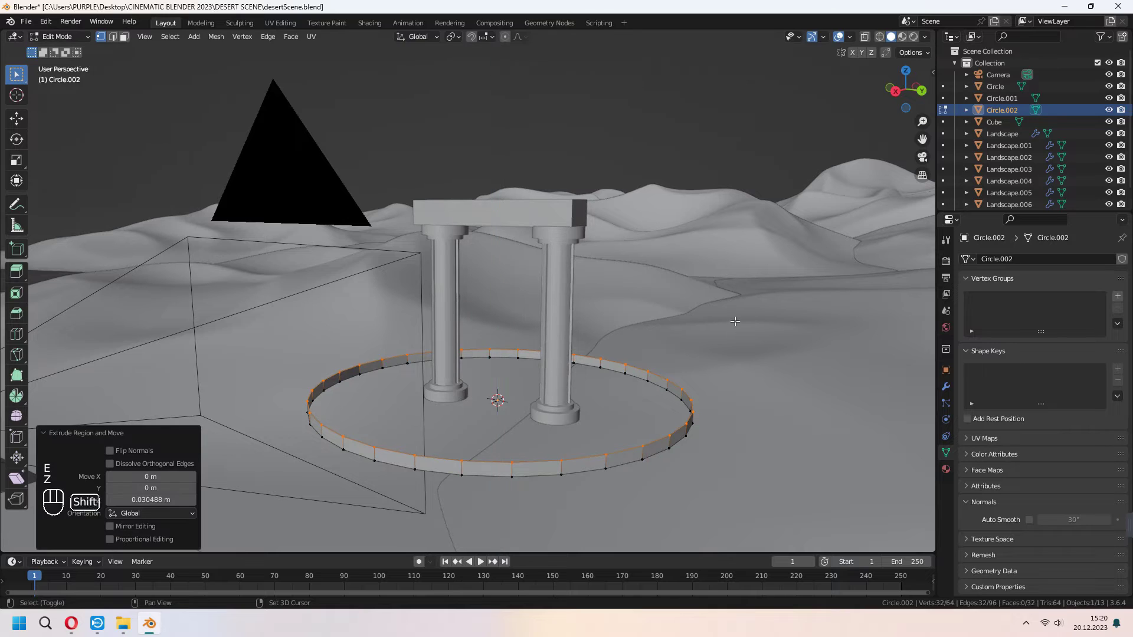
key(e)
key(s)
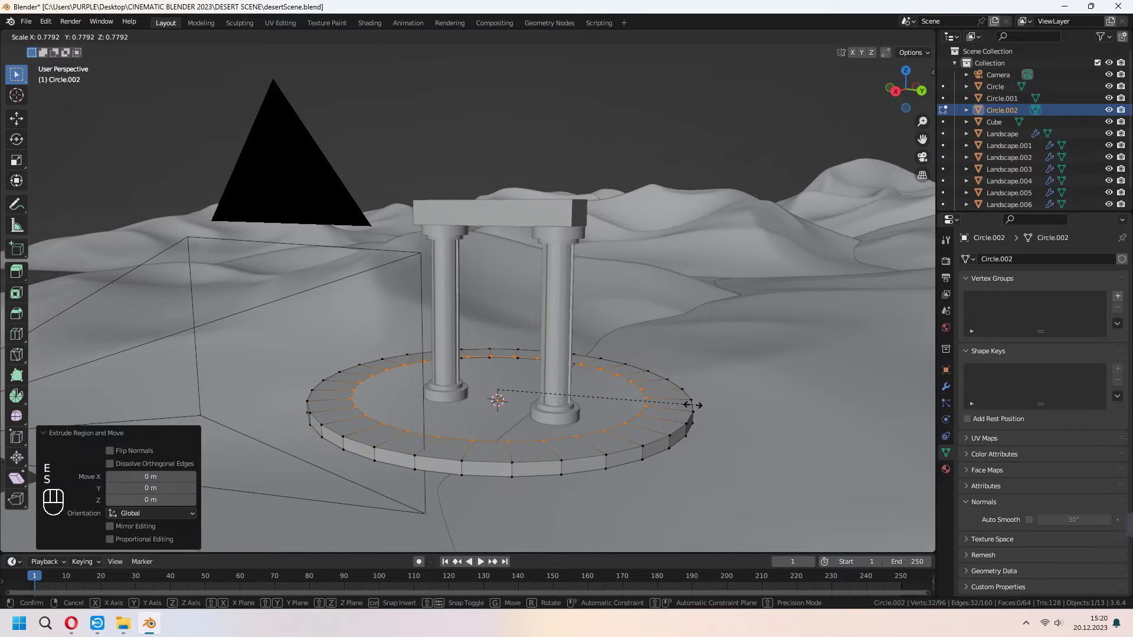
click(685, 404)
Extrude the platform's inner edge up along Z by about 0.007 m, then extrude it inward to form a second tier
key(e)
key(z)
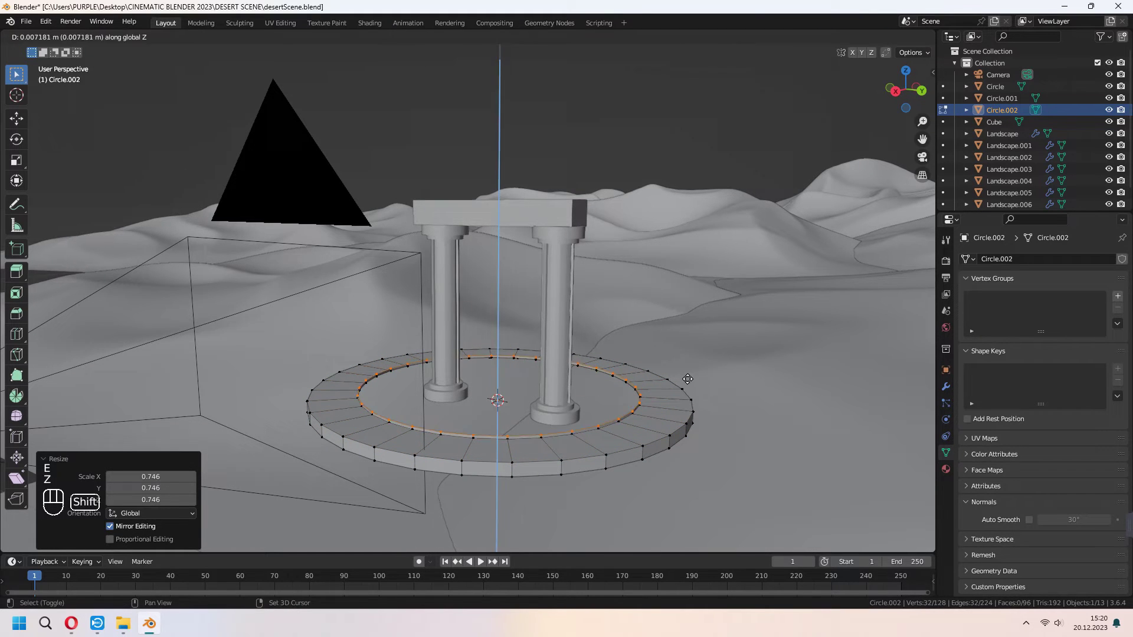
click(686, 380)
key(e)
key(s)
click(690, 410)
Extrude the platform's innermost edge and raise it along Z to start a third tier
key(e)
right_click(691, 410)
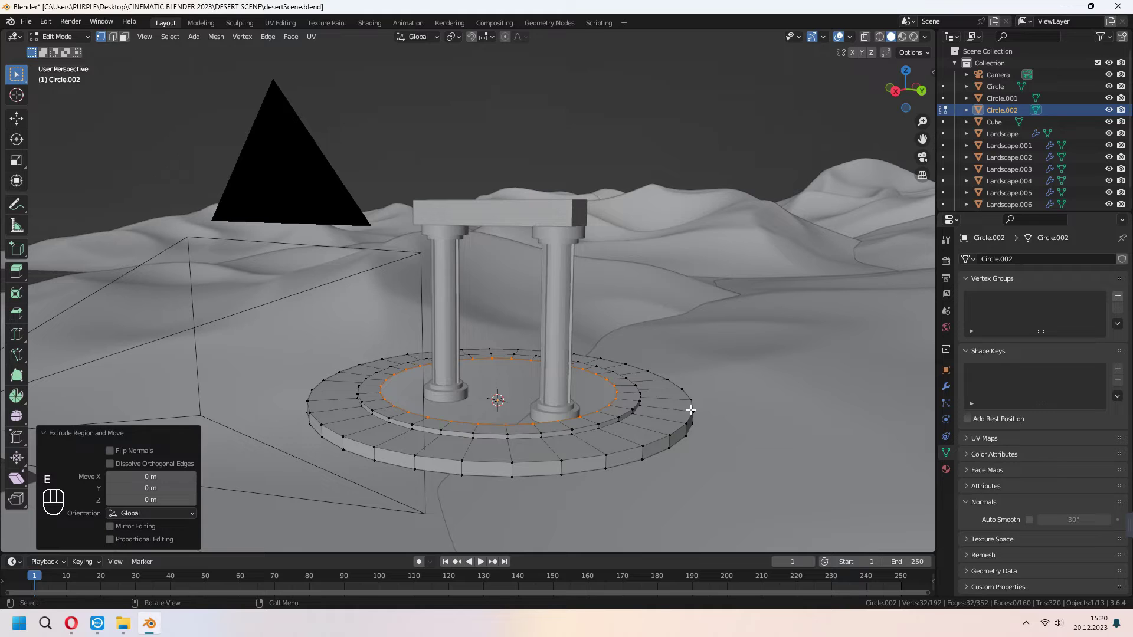
key(g)
key(z)
click(690, 380)
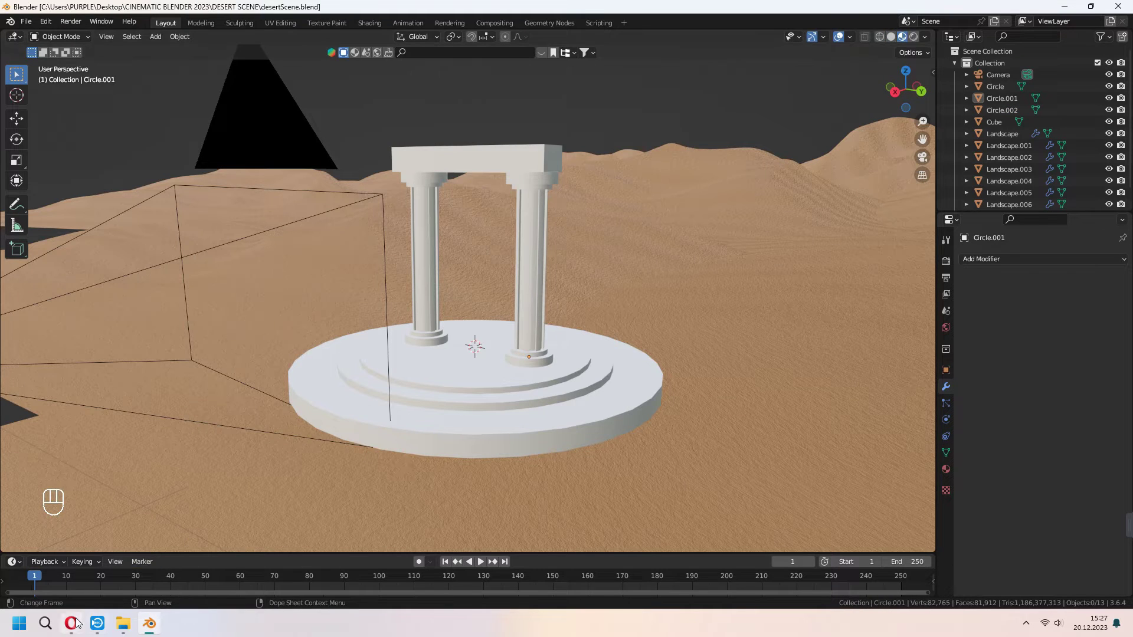
Switch to the Opera browser and review the Real Damage add-on page and the Worn Rock Natural 01 texture page
click(71, 623)
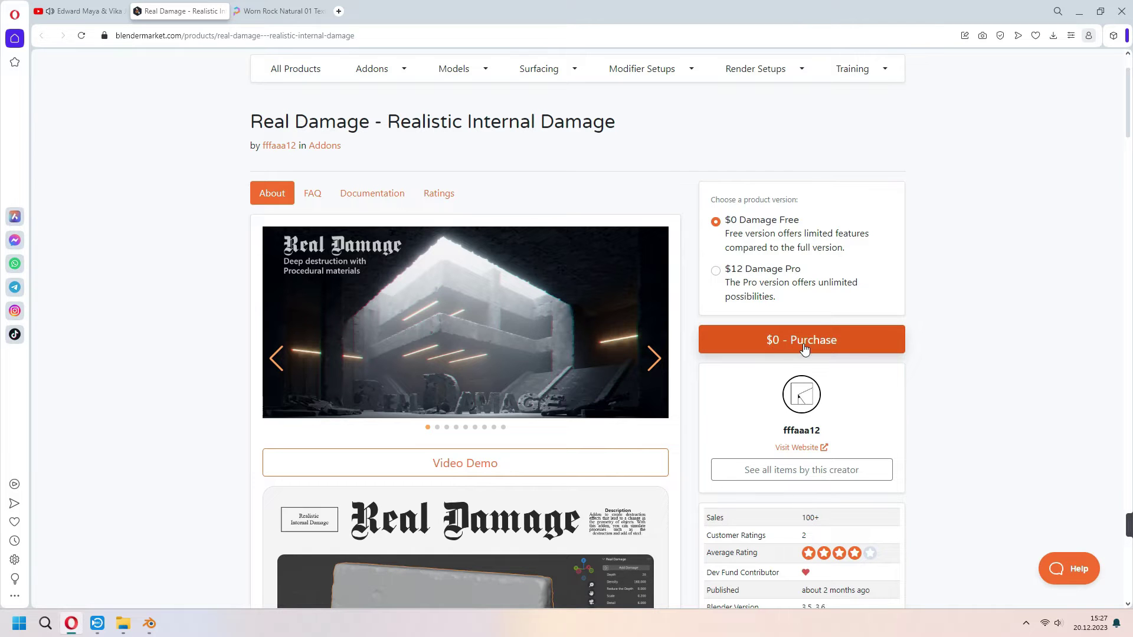
scroll(628, 431, down, 4)
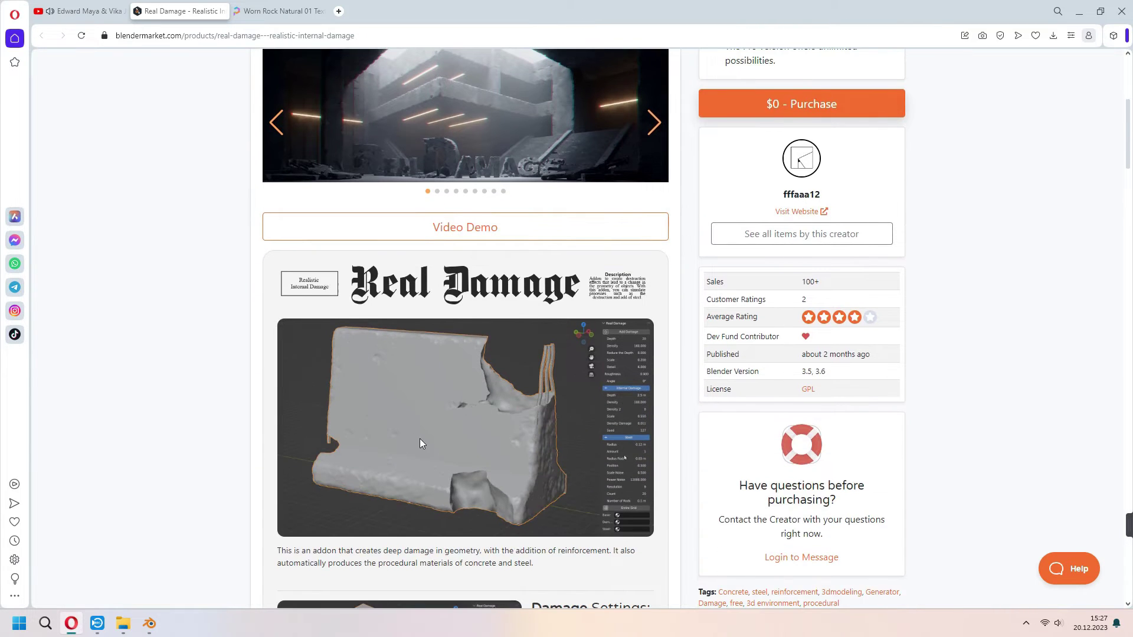
scroll(420, 438, down, 2)
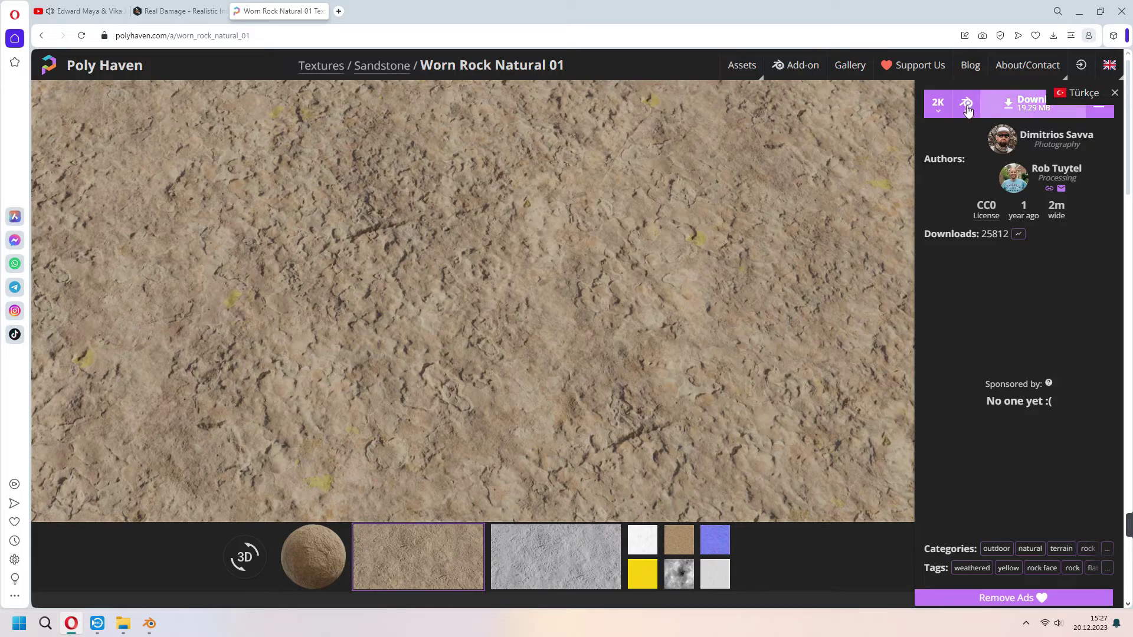
Return to Blender, select the stepped platform with the rock material and switch to the Shading workspace in rendered view
click(149, 623)
click(582, 404)
middle_drag(584, 404, 587, 411)
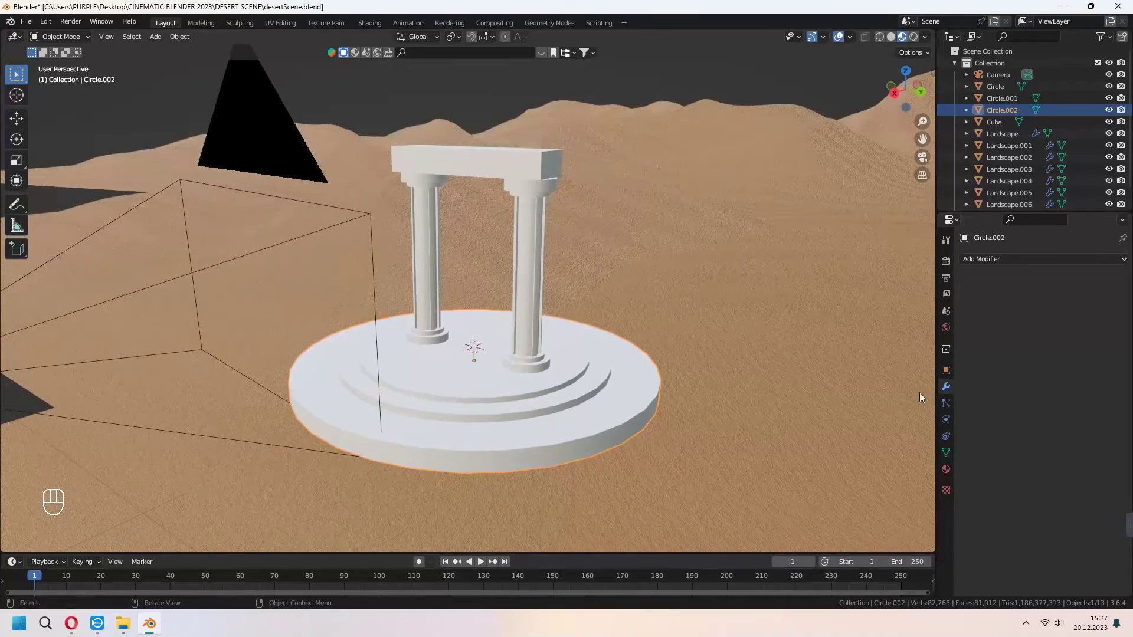
click(947, 471)
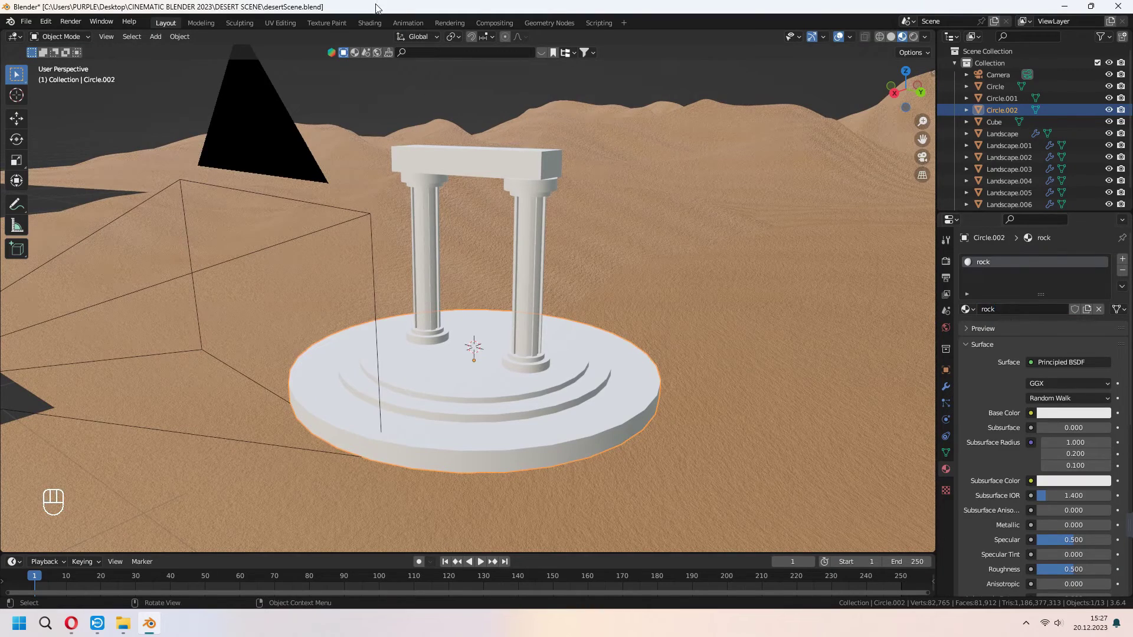
click(370, 23)
click(914, 37)
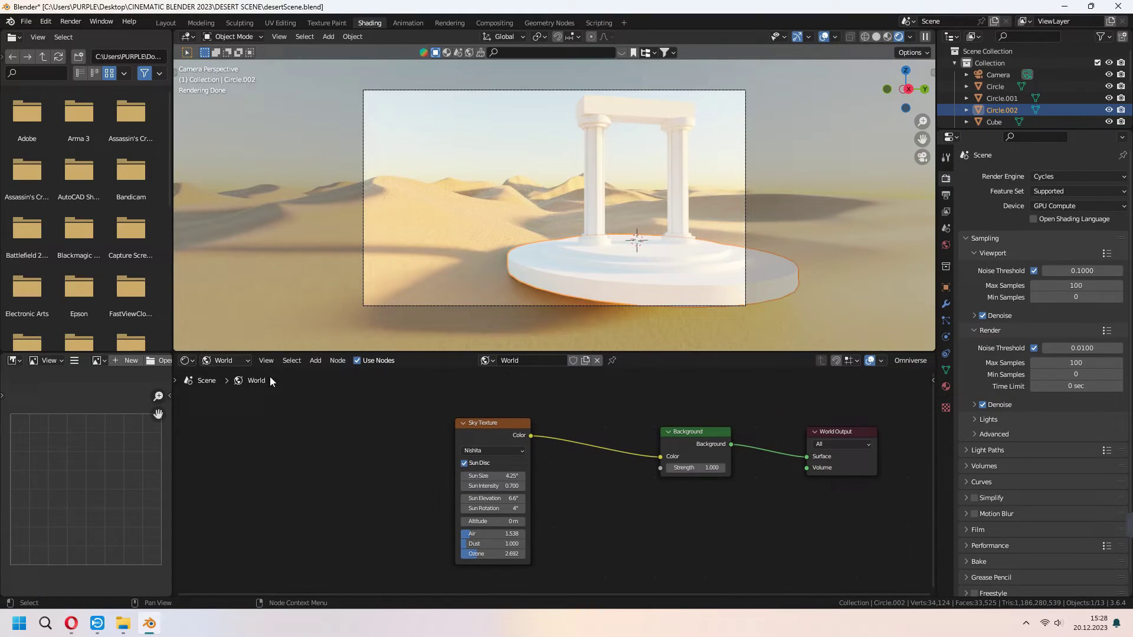
Load the worn_rock_natural_01_2k texture maps into the rock material with the Principled Texture Setup
click(236, 374)
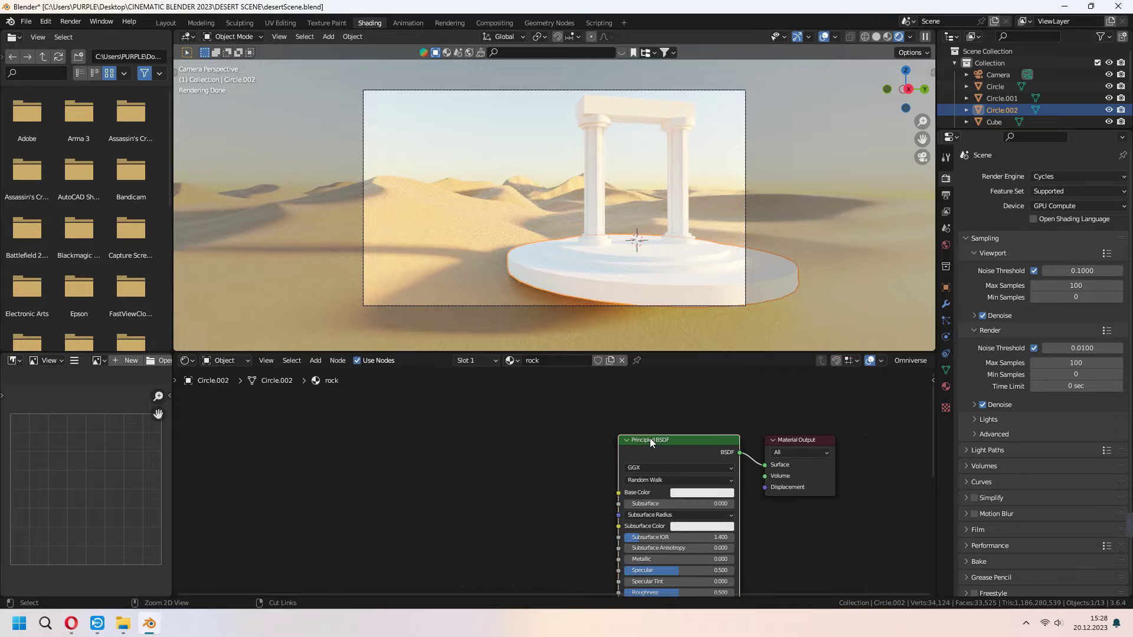
key(ctrl+shift+t)
double_click(424, 225)
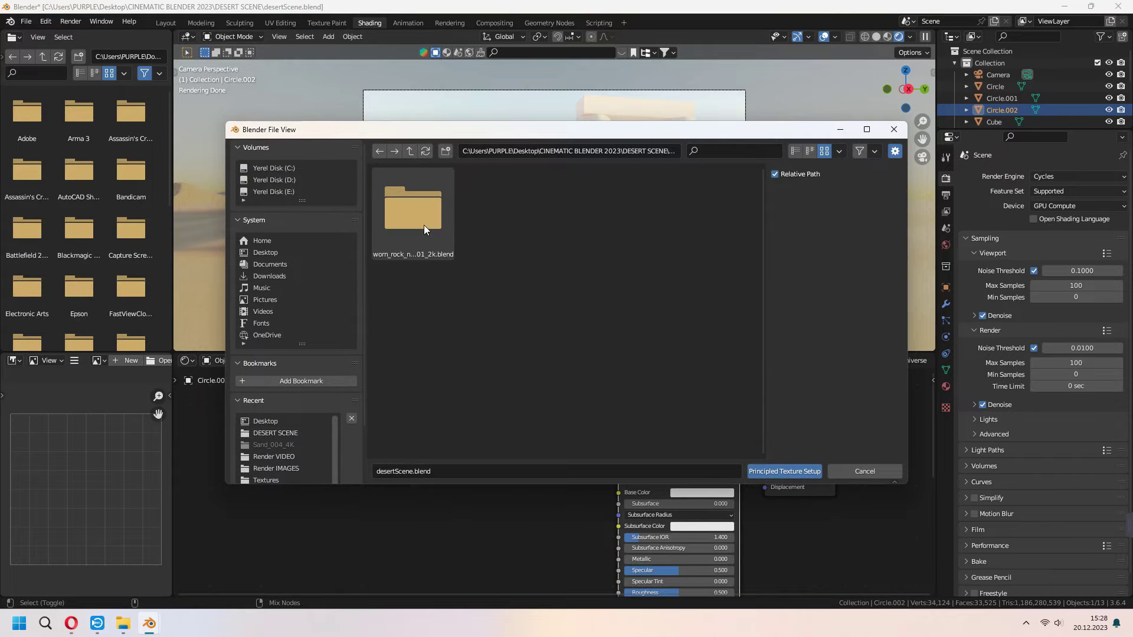
double_click(423, 224)
drag(419, 337, 706, 214)
click(783, 471)
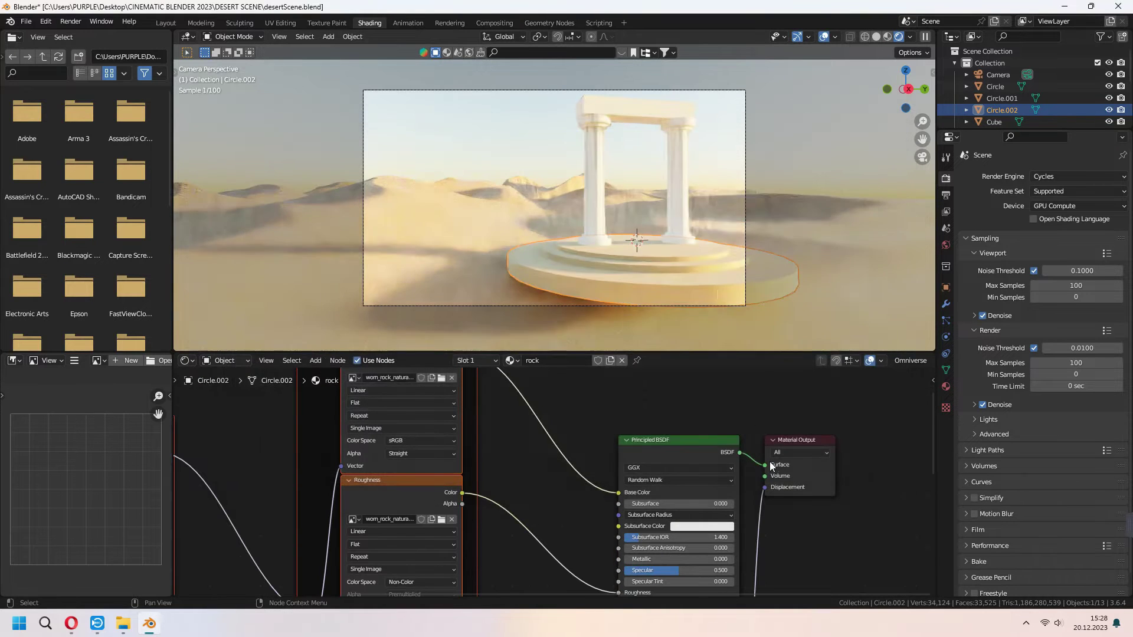
Unwrap all faces of the stepped platform with Smart UV Project
middle_drag(725, 282, 711, 304)
key(Tab)
key(KP_Decimal)
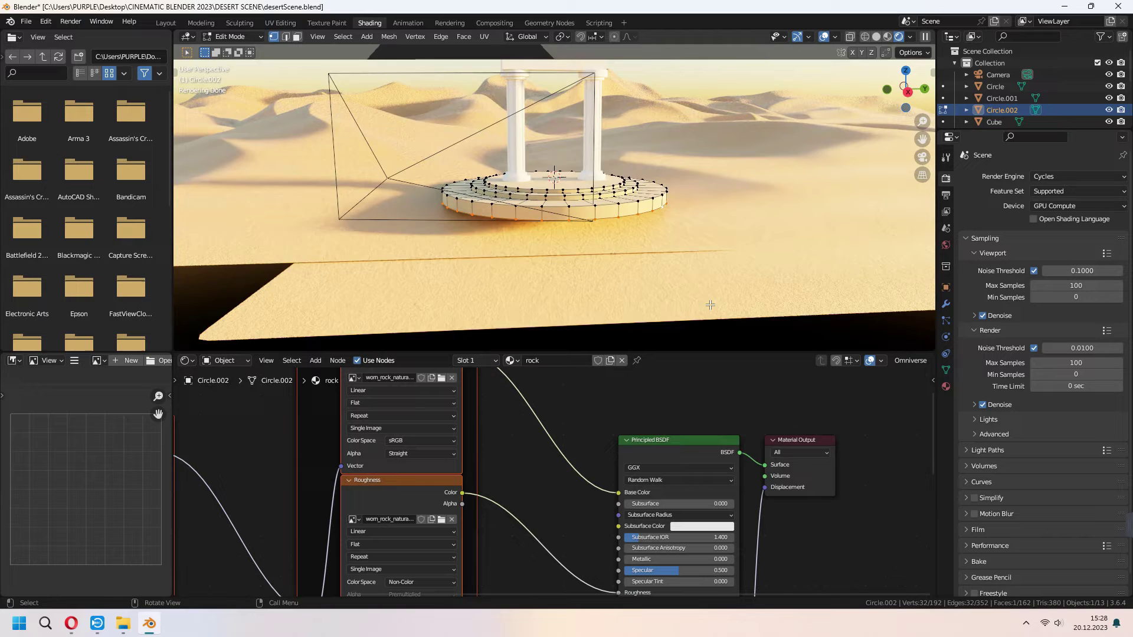
key(a)
key(u)
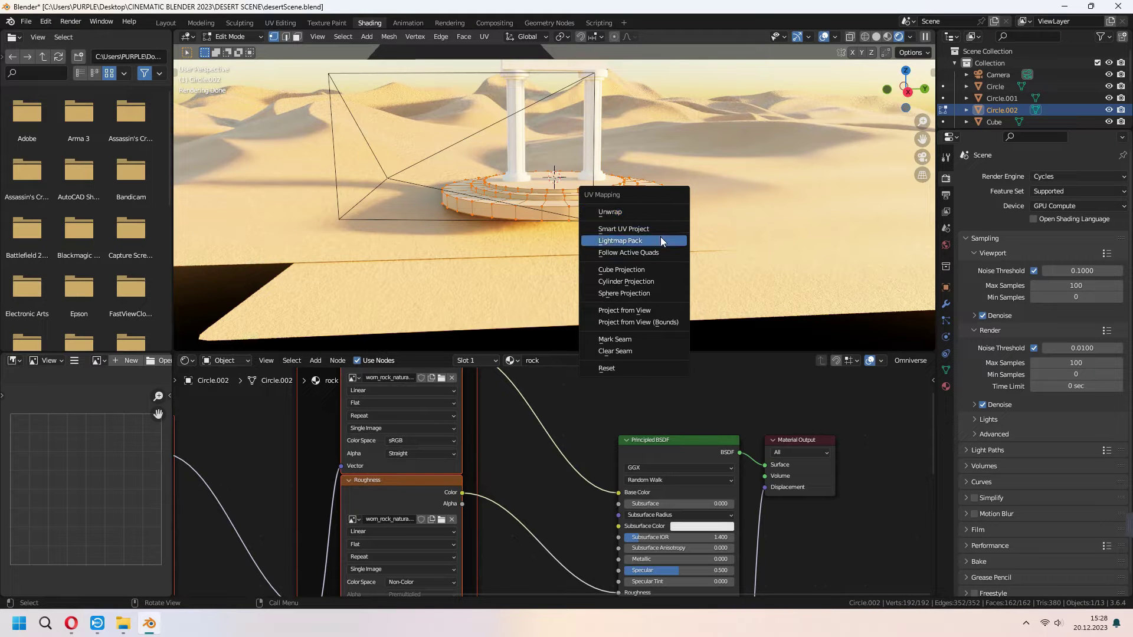
click(624, 229)
click(632, 324)
key(Tab)
Disconnect the displacement link from the rock material's Material Output node
middle_drag(591, 240, 554, 253)
scroll(625, 243, up, 2)
shift+middle_drag(681, 273, 668, 219)
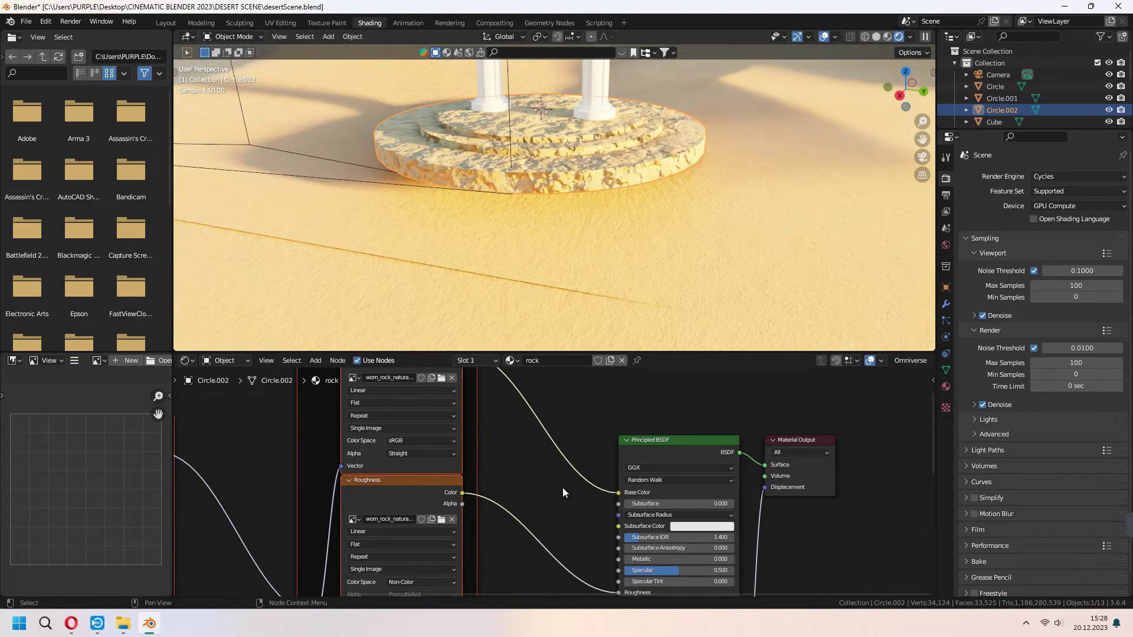
scroll(563, 489, up, 1)
middle_drag(586, 491, 583, 427)
drag(779, 421, 766, 454)
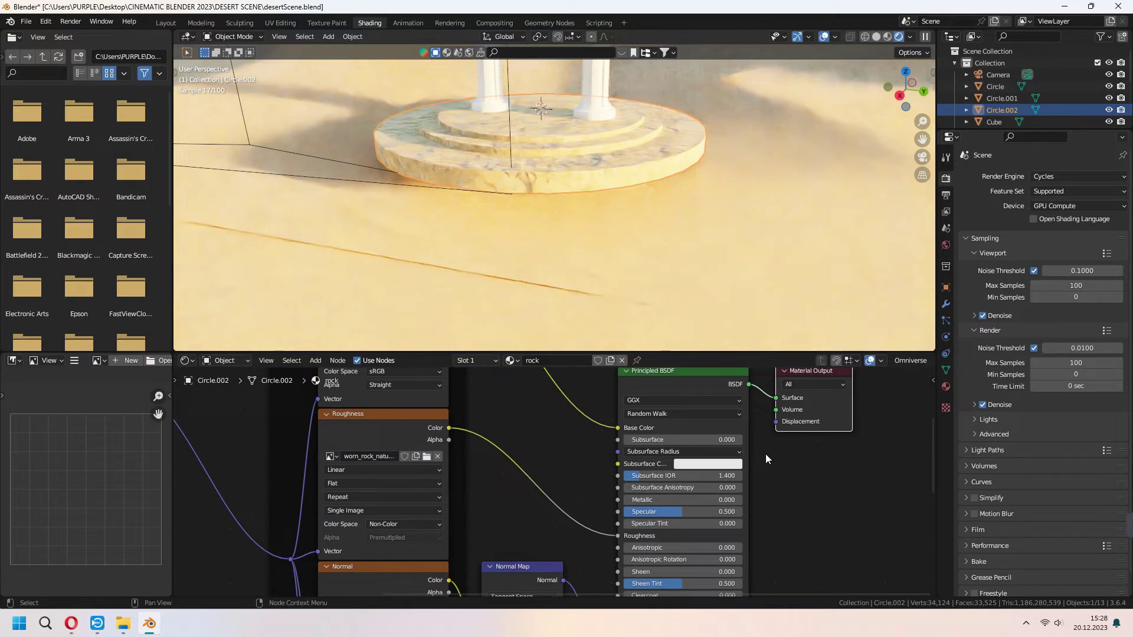
Bevel the upper outer edge loop of the platform's lowest tier with 4 segments, about 0.013 m wide
scroll(596, 269, up, 5)
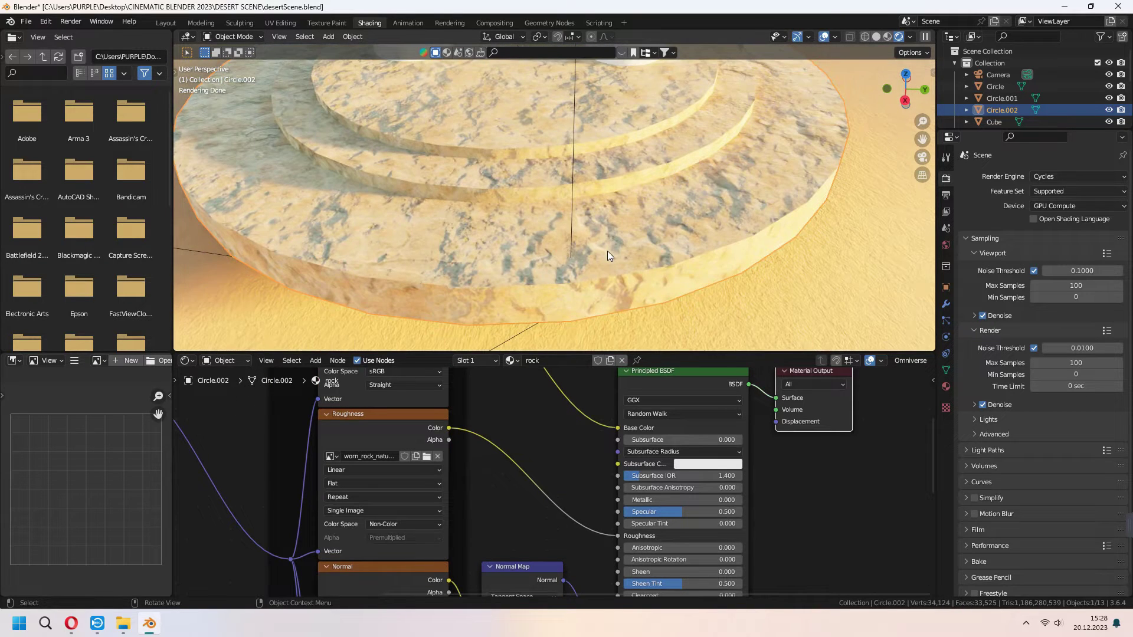
middle_drag(607, 250, 609, 224)
key(Tab)
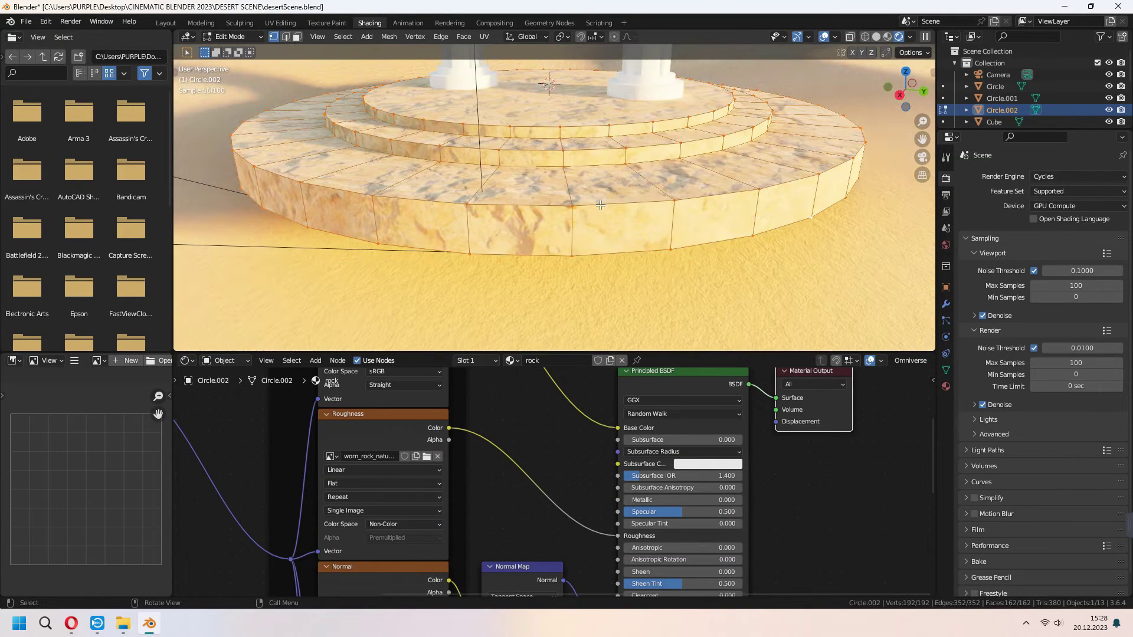
key(2)
alt+click(600, 205)
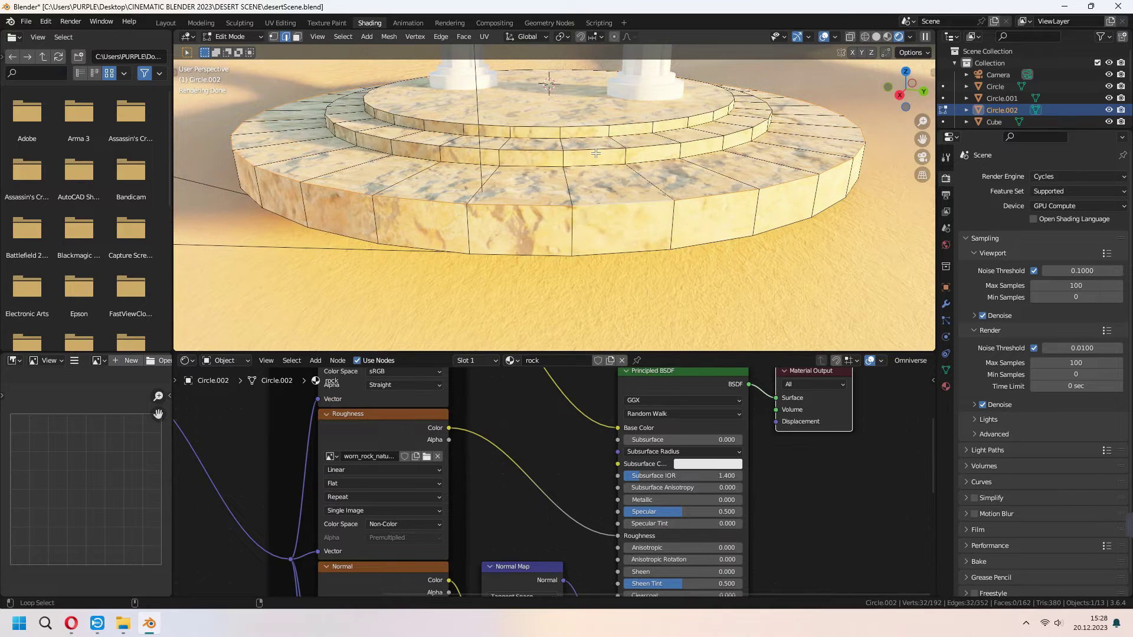
key(ctrl+b)
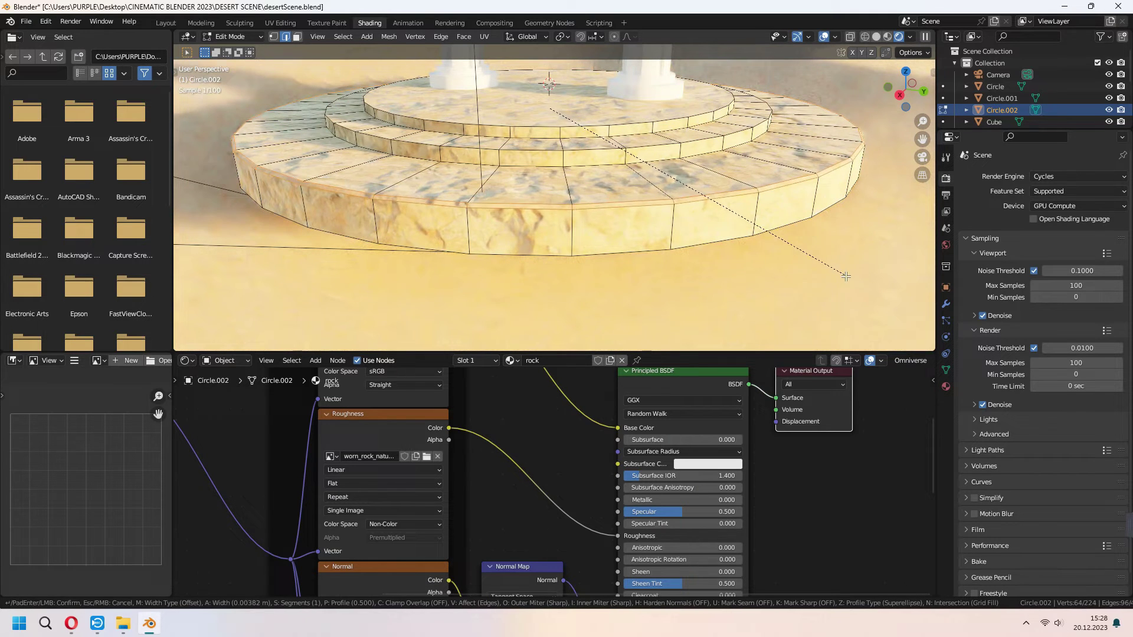
scroll(885, 302, up, 1)
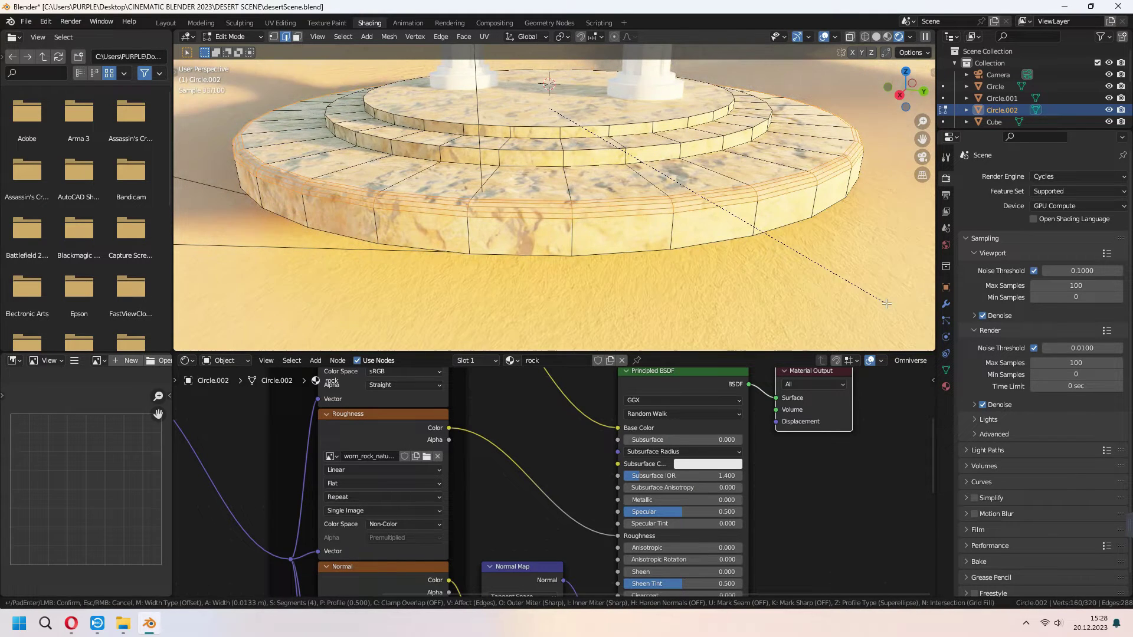
click(887, 303)
key(Tab)
Select both columns and the lintel with the platform active, and link the platform's rock material to them
scroll(695, 232, down, 5)
shift+click(590, 148)
shift+click(509, 131)
shift+click(557, 110)
shift+click(555, 257)
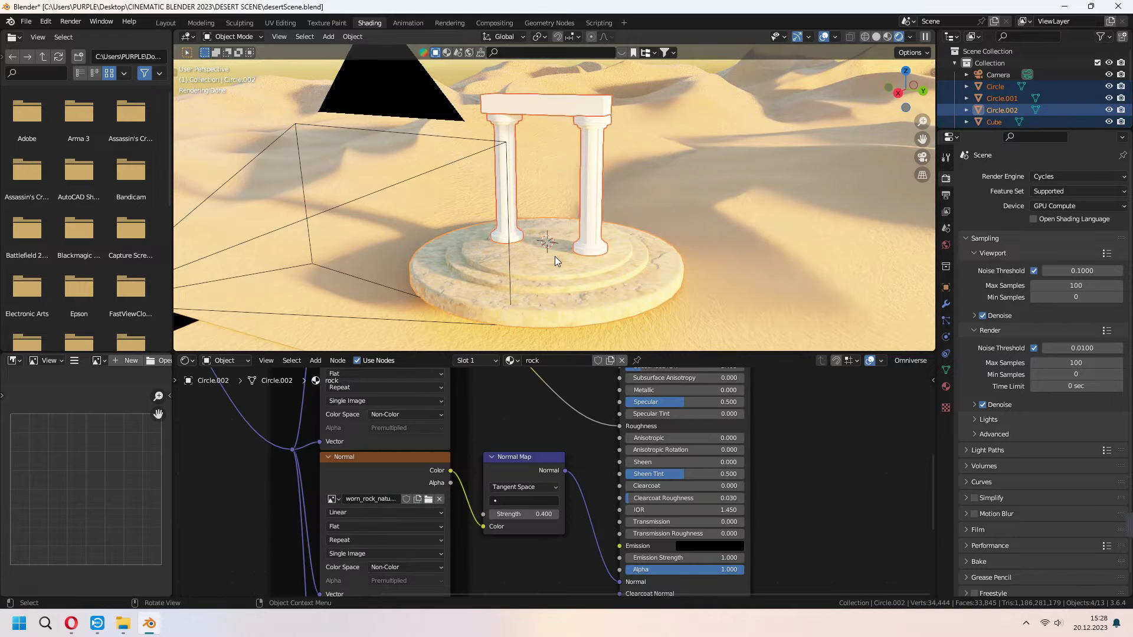
key(ctrl+l)
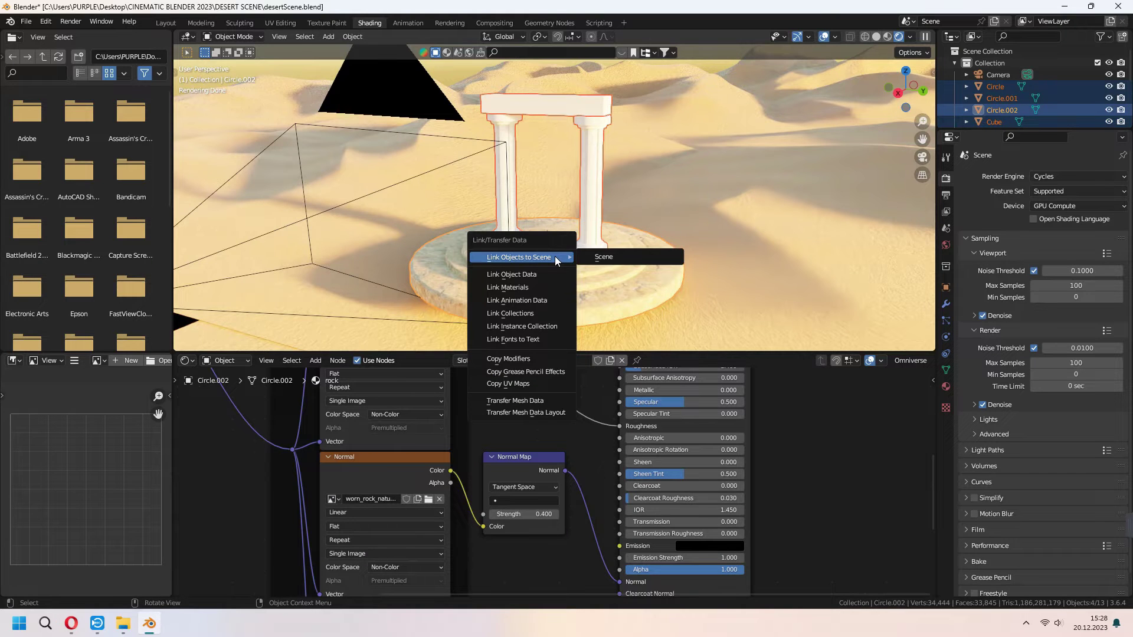
click(541, 287)
Select the two columns and the lintel together and enter mesh editing
click(595, 174)
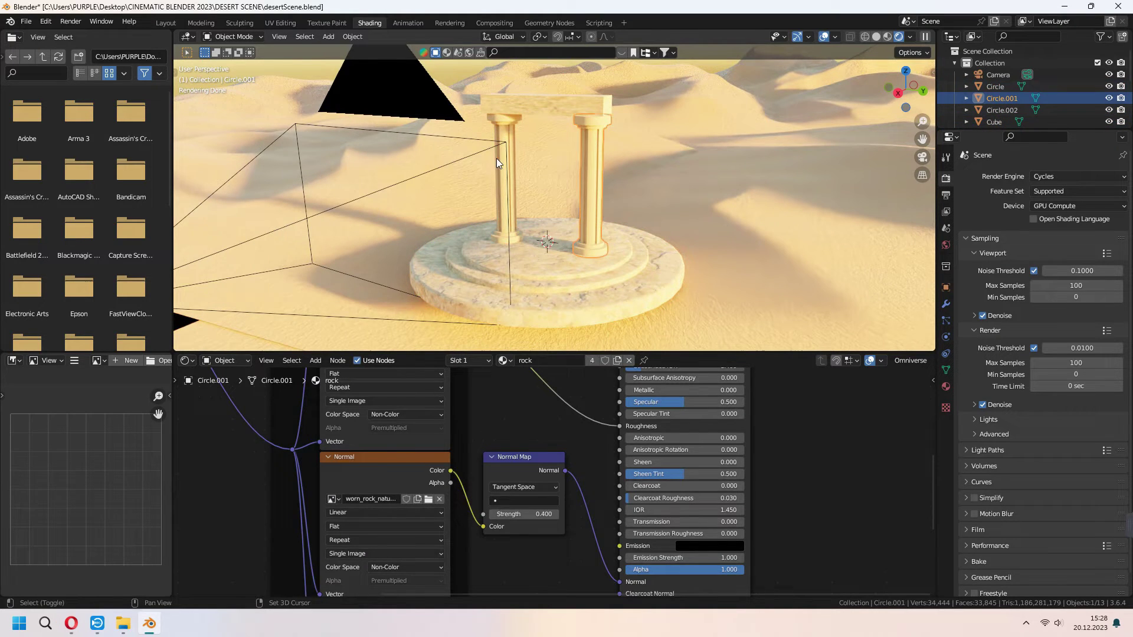
shift+click(498, 158)
shift+click(522, 107)
key(Tab)
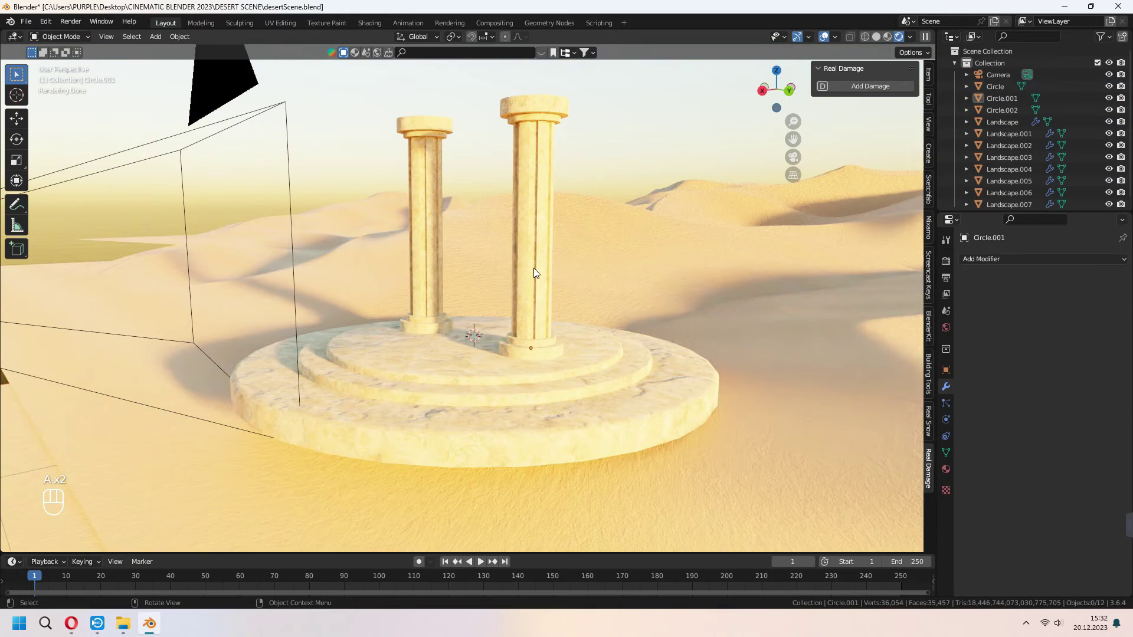
Add the Real Damage effect to the column Circle.001
click(535, 272)
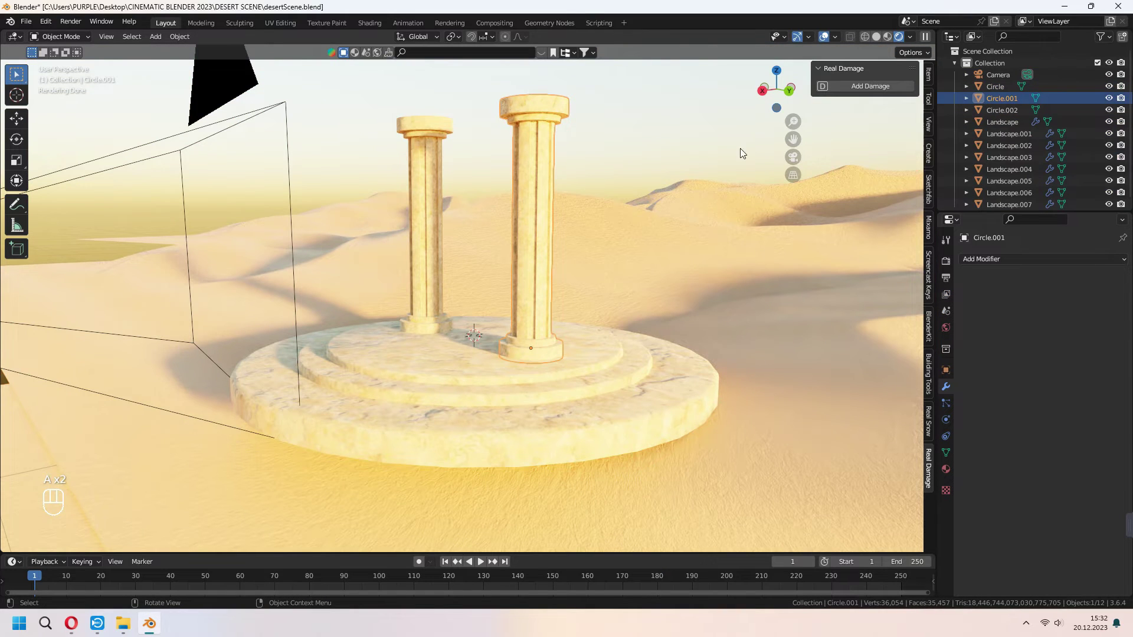
click(863, 87)
middle_drag(587, 277, 615, 359)
scroll(584, 283, up, 2)
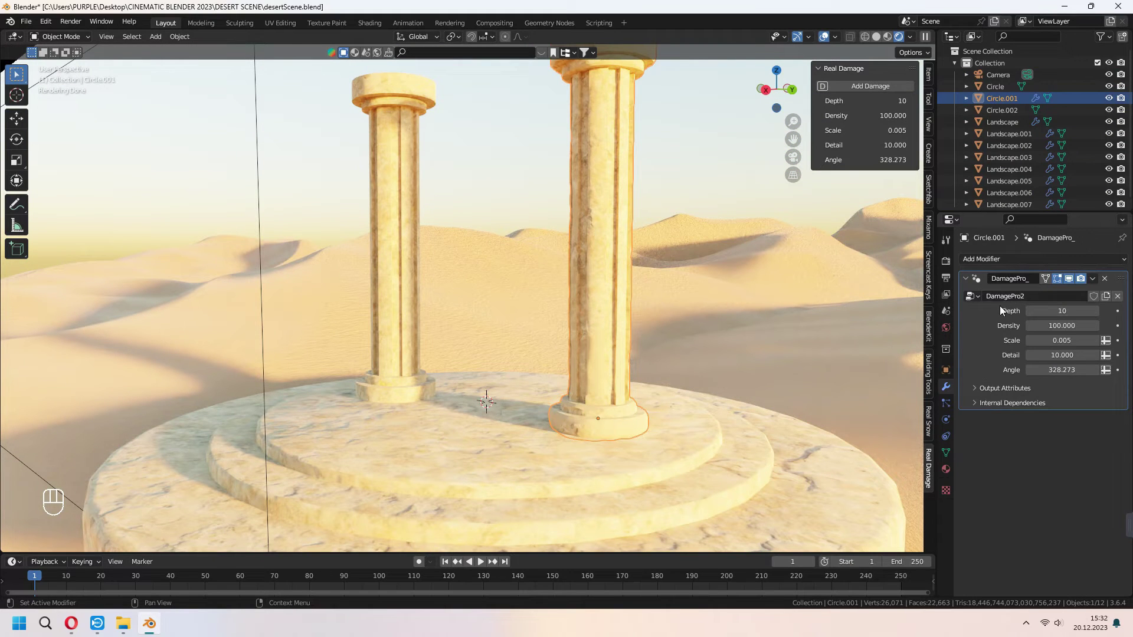
Set the damaged column's Depth to 13 and Density to 100.28, using solid shading to judge the result
click(1095, 311)
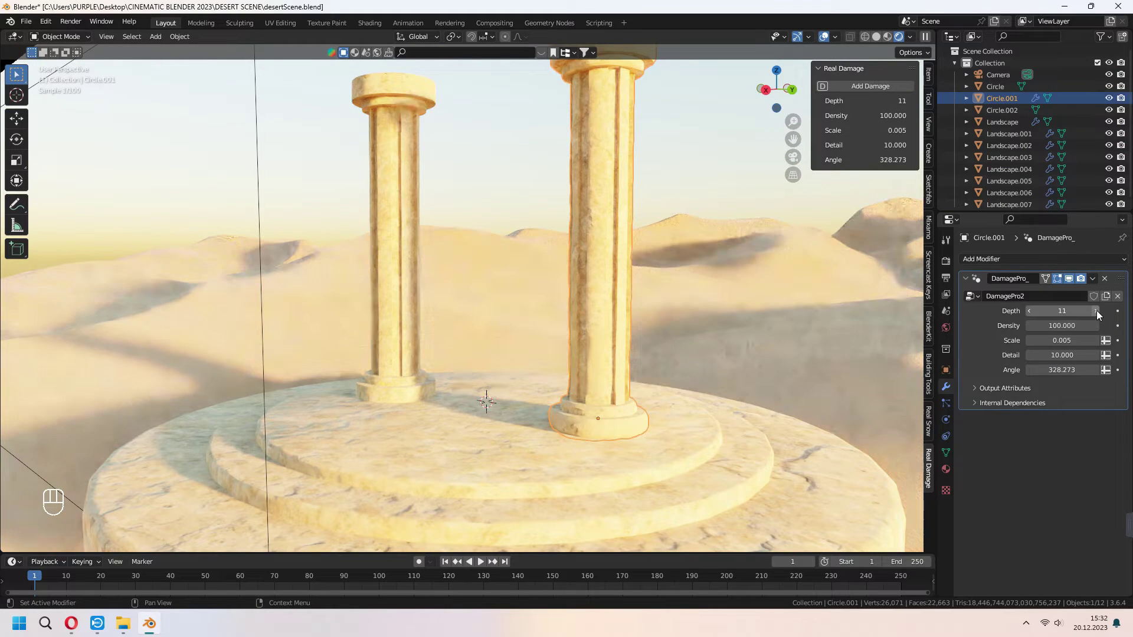
click(878, 36)
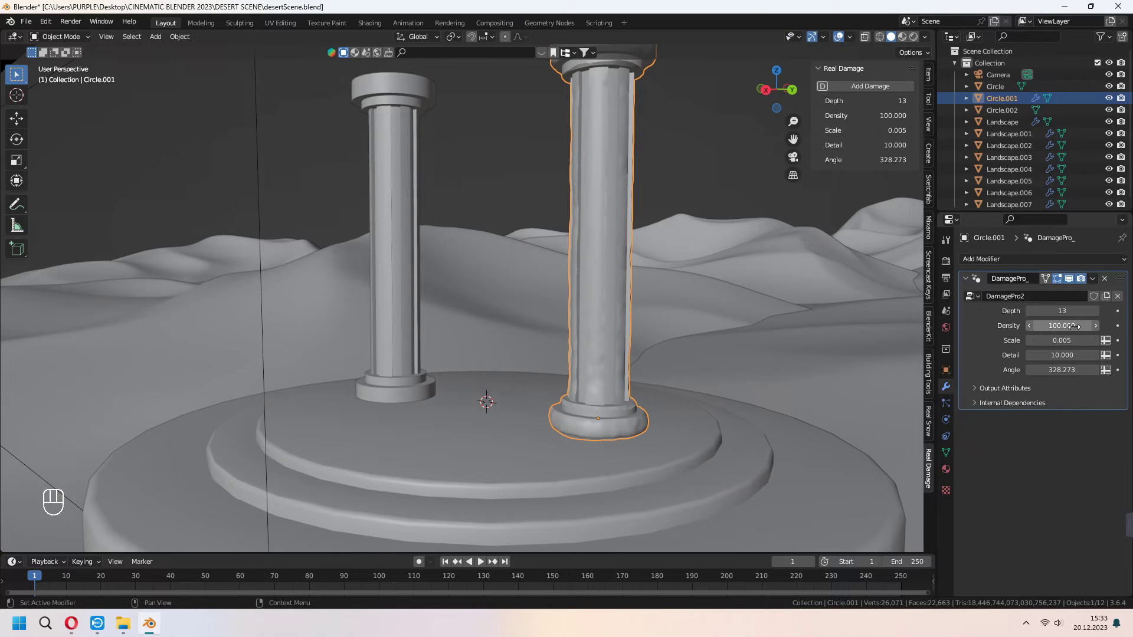
drag(1062, 326, 1066, 326)
Apply an object context command to each damaged column in turn, and return the viewport to rendered shading
scroll(603, 297, down, 3)
shift+middle_drag(603, 297, 617, 335)
middle_drag(617, 335, 433, 275)
click(433, 275)
scroll(572, 317, up, 5)
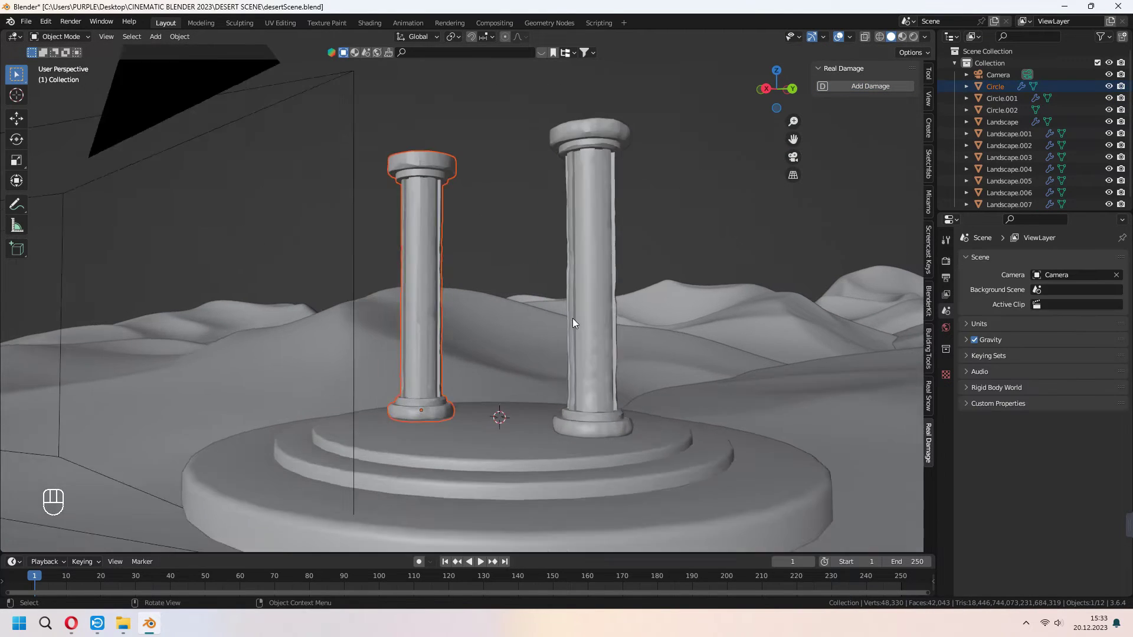
click(681, 366)
right_click(680, 367)
click(681, 367)
click(437, 283)
right_click(436, 283)
click(437, 283)
click(913, 37)
middle_drag(761, 313, 773, 346)
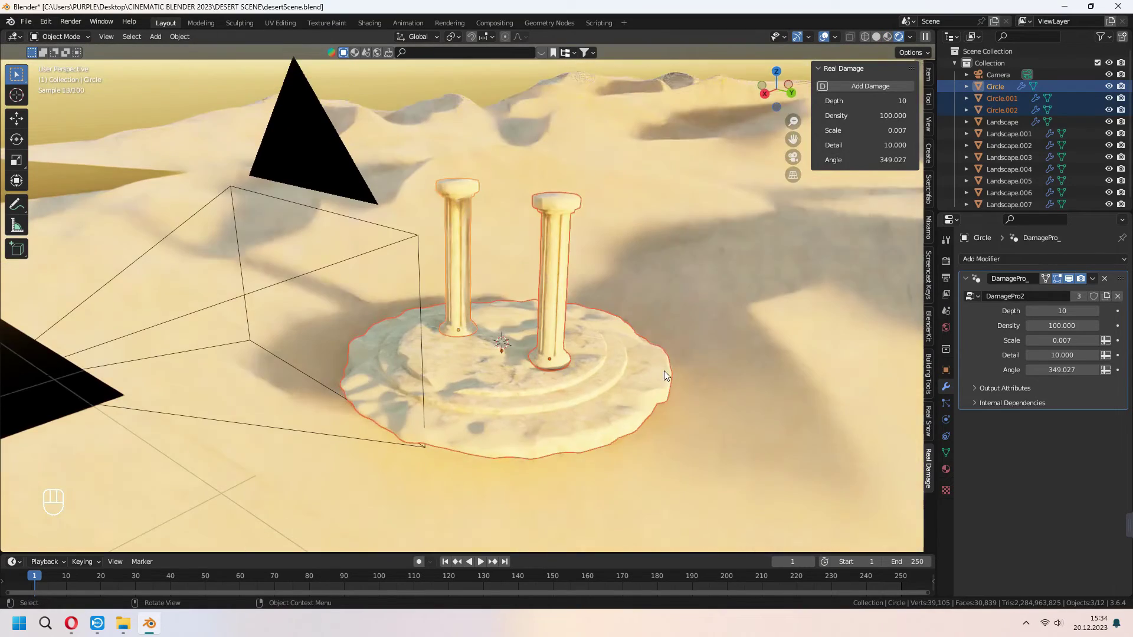
Move the two columns and the platform into a new collection named temple
key(n)
key(m)
click(664, 374)
text(temple)
key(Return)
Move the whole temple along the Y and X axes to a spot farther away among the dunes
scroll(678, 366, down, 3)
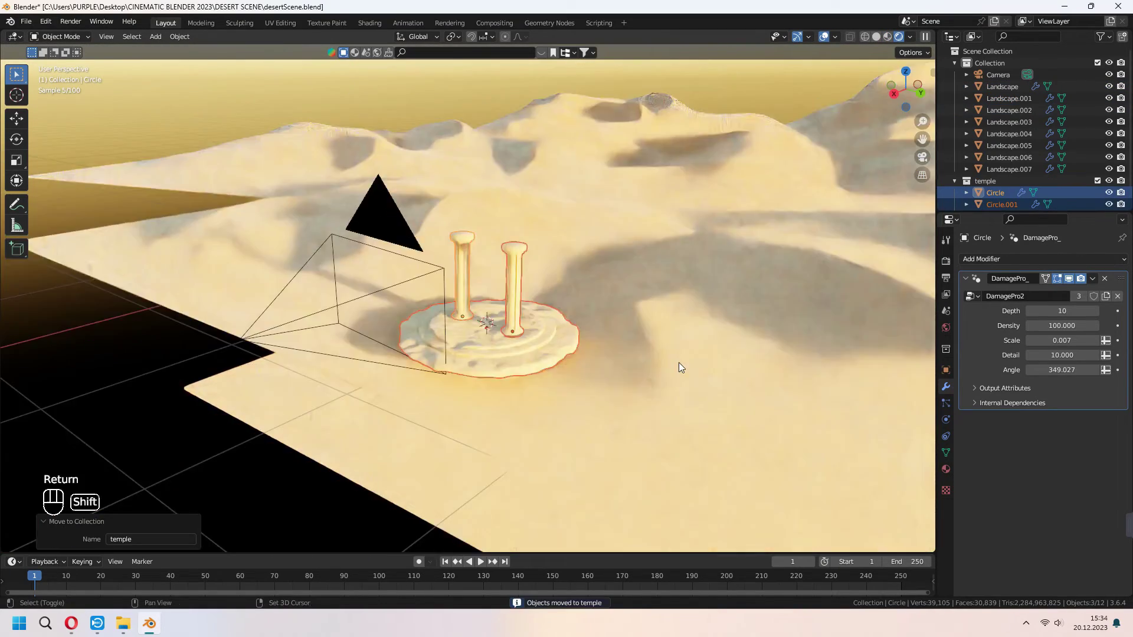
shift+middle_drag(678, 367, 632, 431)
key(g)
key(y)
key(x)
click(905, 308)
Scale the temple while looking through the camera and adjust its height along Z to seat it in the sand
key(KP_0)
key(s)
click(741, 342)
key(g)
key(z)
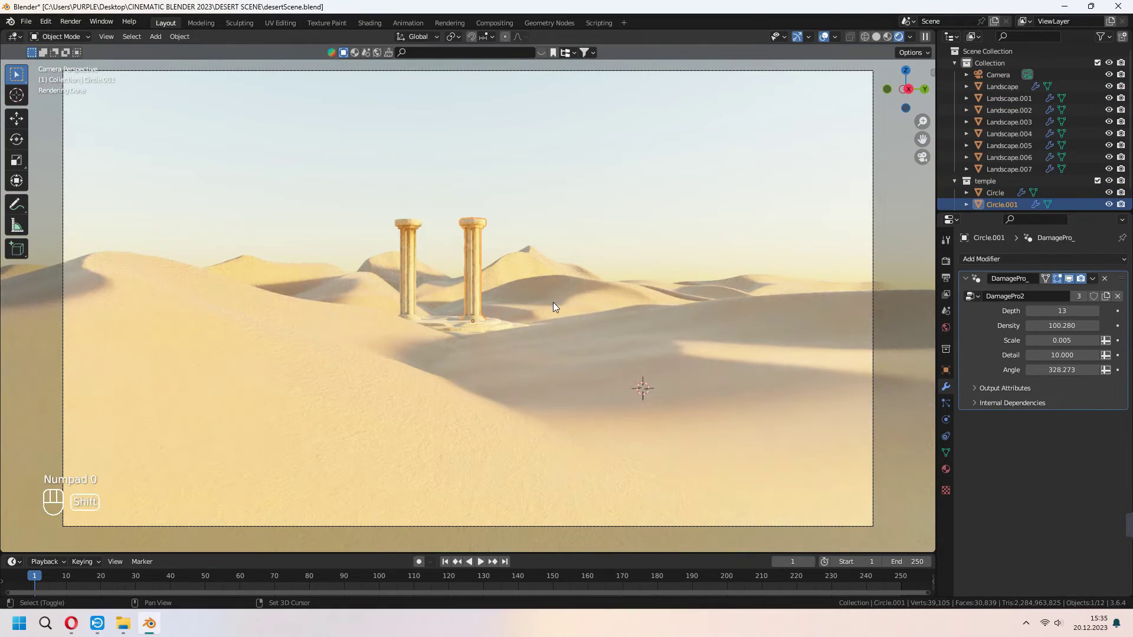
Duplicate the column Circle.001 toward the camera along X, offset it about 0.61 m along Y and scale it down
key(shift+d)
key(x)
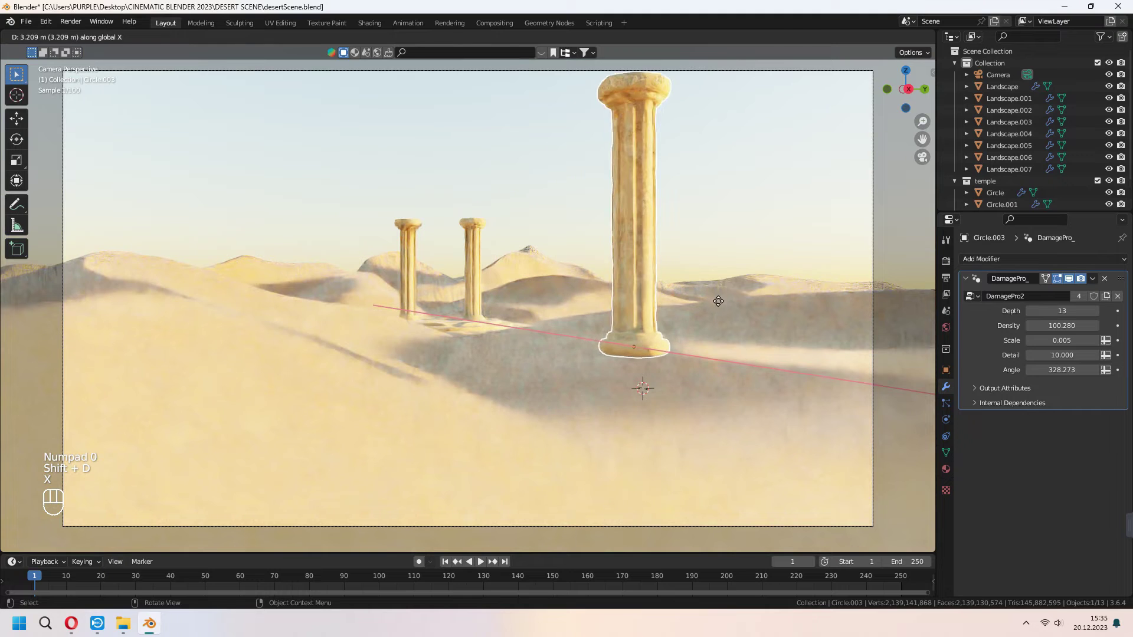
click(661, 342)
key(s)
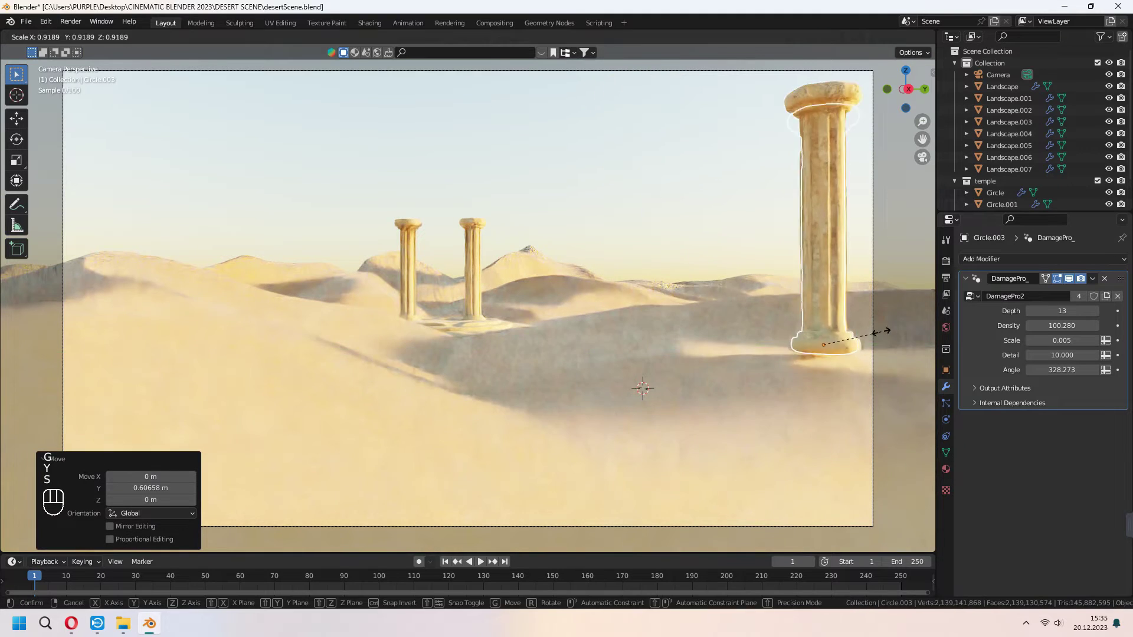
click(876, 349)
Move the column copy about -1.06 m along X and rotate it about -84° around X to lay it down
key(g)
key(x)
click(714, 416)
key(r)
key(x)
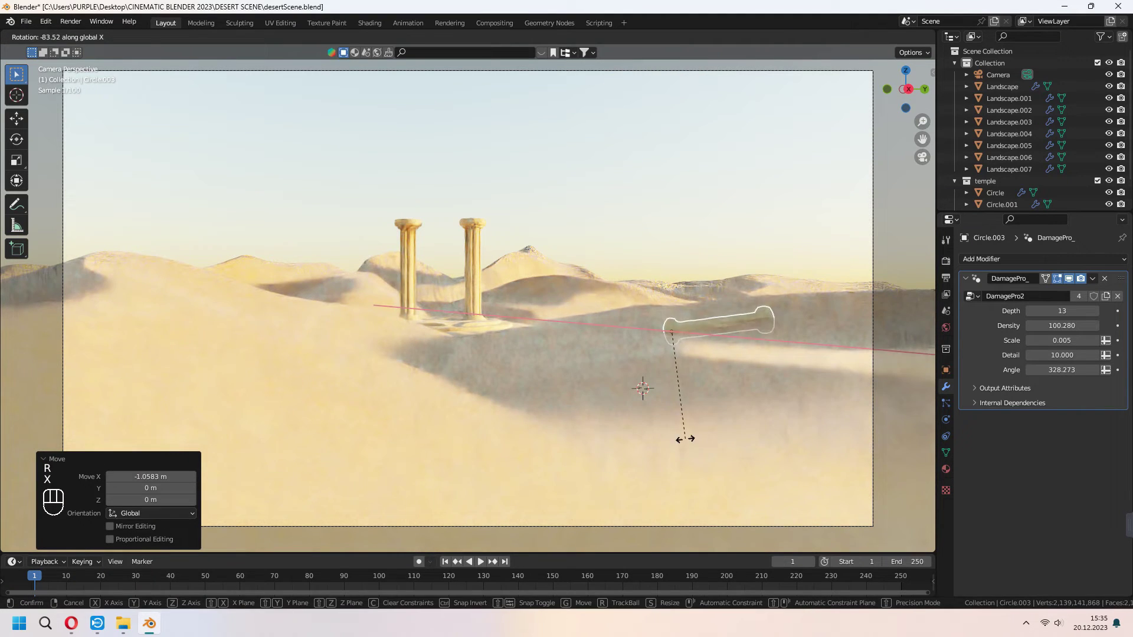
click(686, 438)
key(a)
key(a)
Duplicate the fallen column along Y to the dune on the far side of the temple and rotate the copy
key(shift+d)
key(x)
key(y)
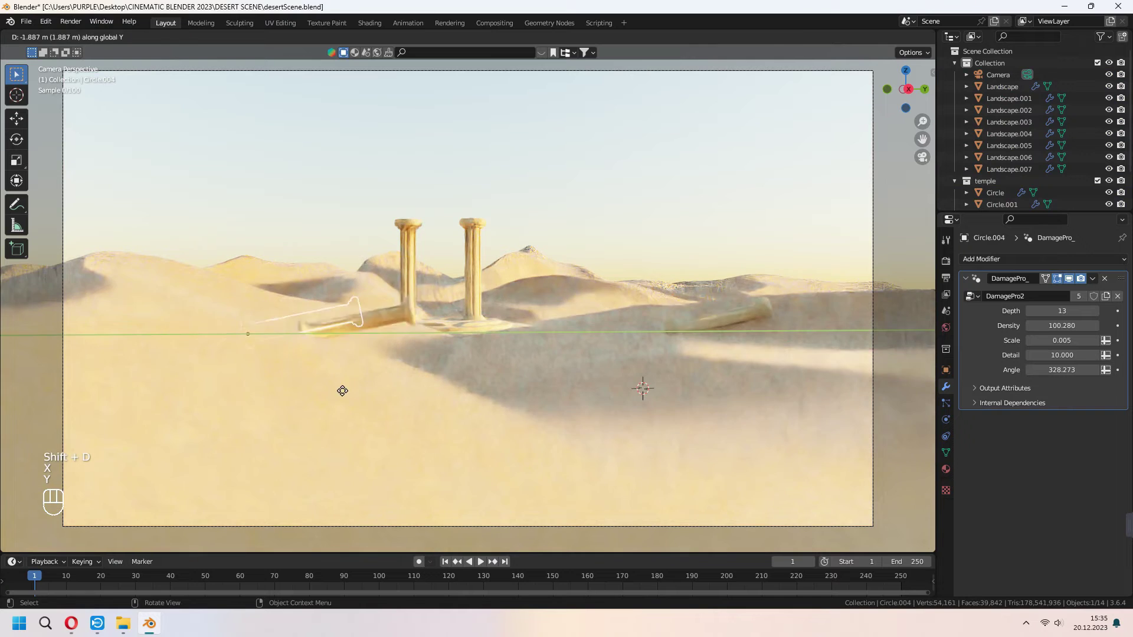
click(230, 369)
key(r)
click(180, 262)
Shift the copied column along Y and rotate it about -5.17° so it leans out of the dune
key(g)
key(y)
click(359, 321)
key(r)
click(355, 295)
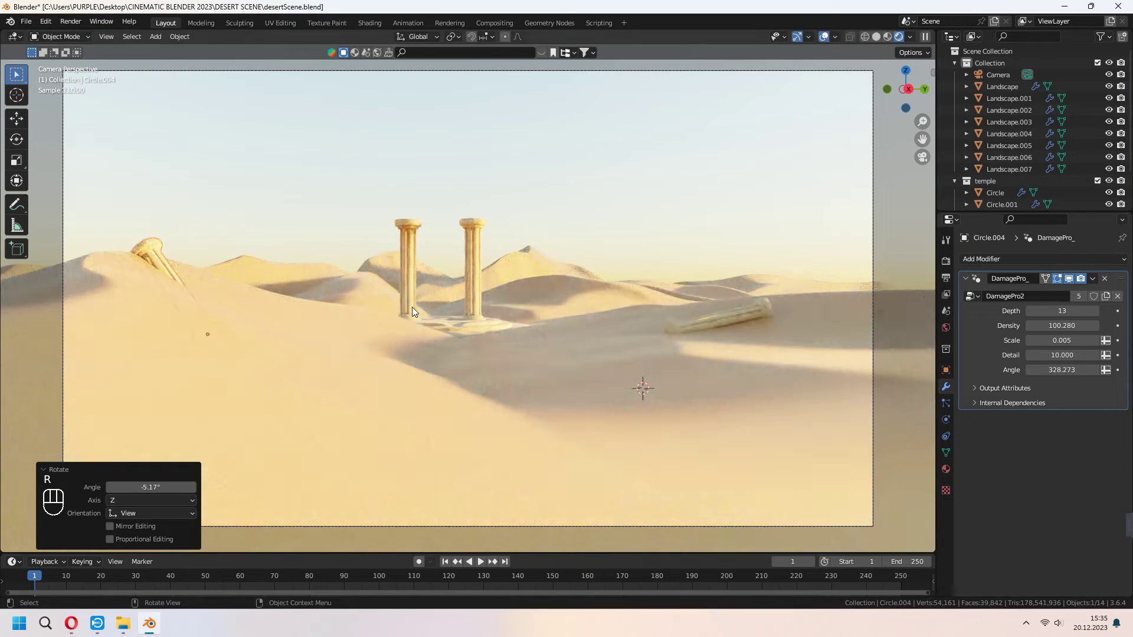
Sink the tilted background column Circle.006 along Z into the dune behind the fallen column, and reselect it
key(g)
key(z)
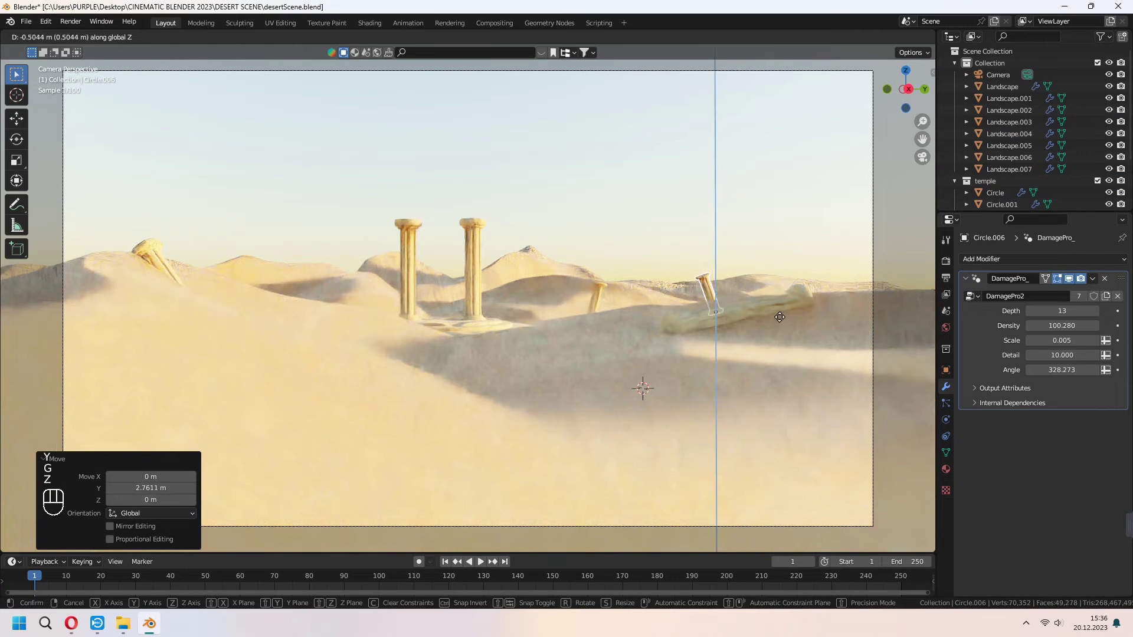
click(707, 286)
key(a)
key(a)
click(707, 281)
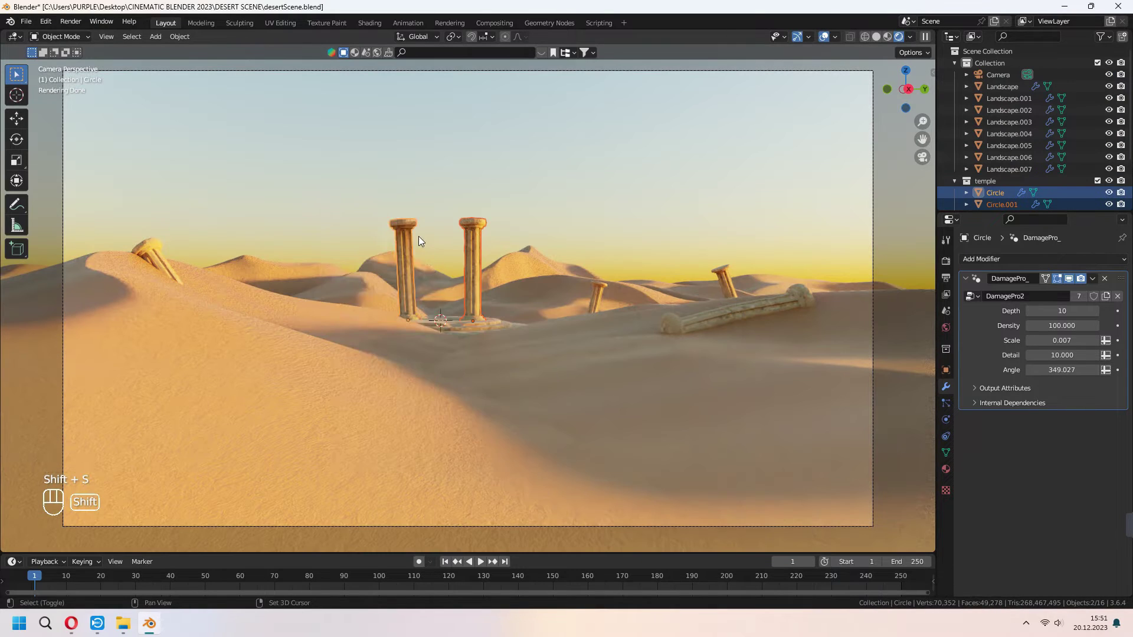
Add a plane between the two standing columns and rotate it 90° about X and 90° about Z
key(shift+a)
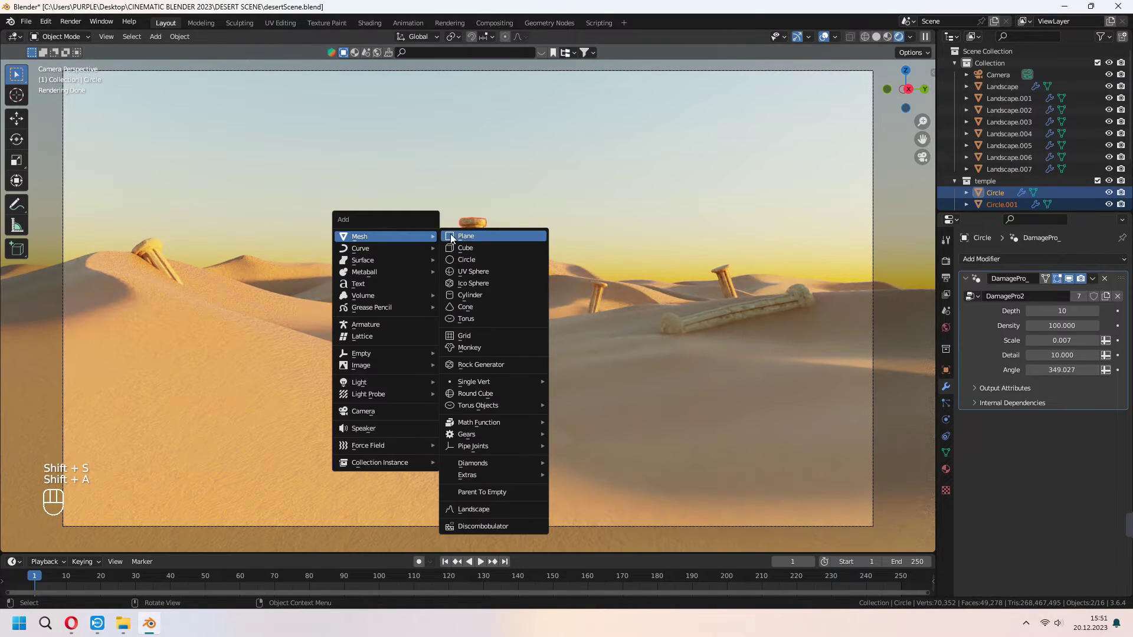
click(501, 235)
key(r)
key(x)
key(KP_9)
key(KP_0)
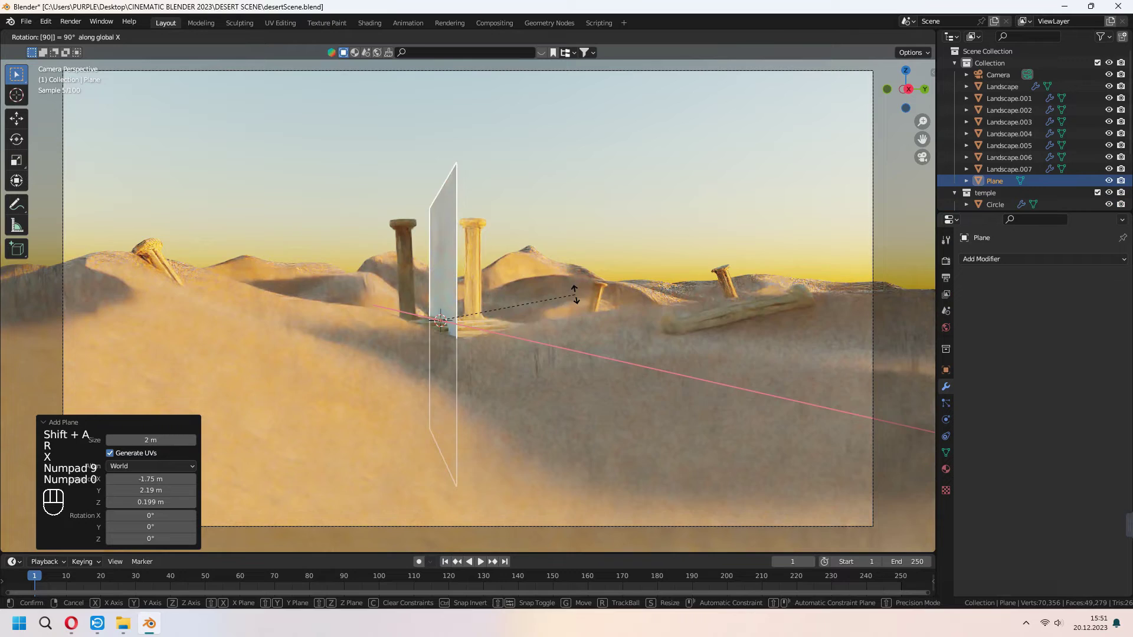
key(KP_Enter)
key(r)
key(z)
key(KP_9)
key(KP_0)
key(KP_Enter)
Scale the plane to 0.235, then raise and stretch it along Z to fill the gap between the columns, and open its material settings
key(s)
click(477, 329)
key(g)
key(z)
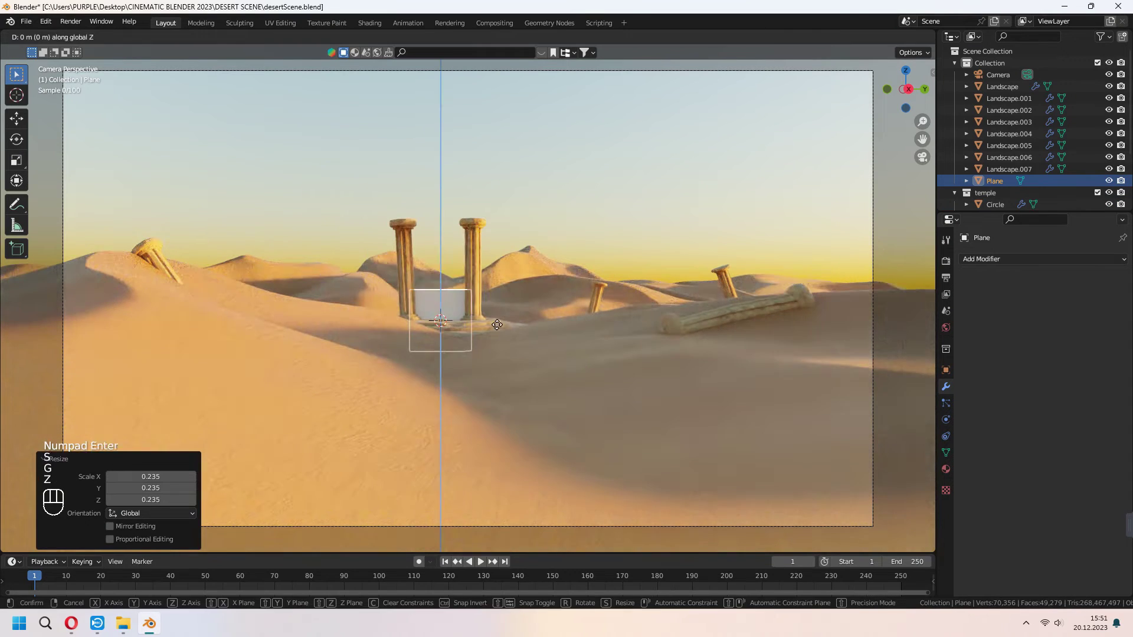
click(493, 278)
key(s)
key(z)
click(520, 278)
click(945, 469)
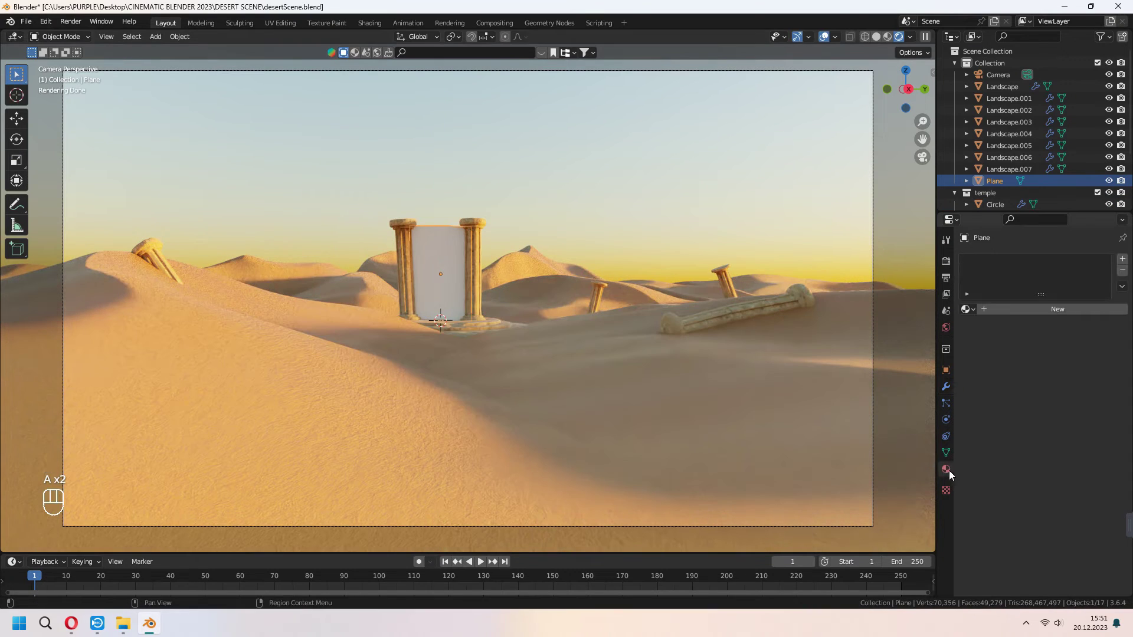
Create a new material named portal on the plane between the columns and open its nodes in the Shading workspace
click(1008, 310)
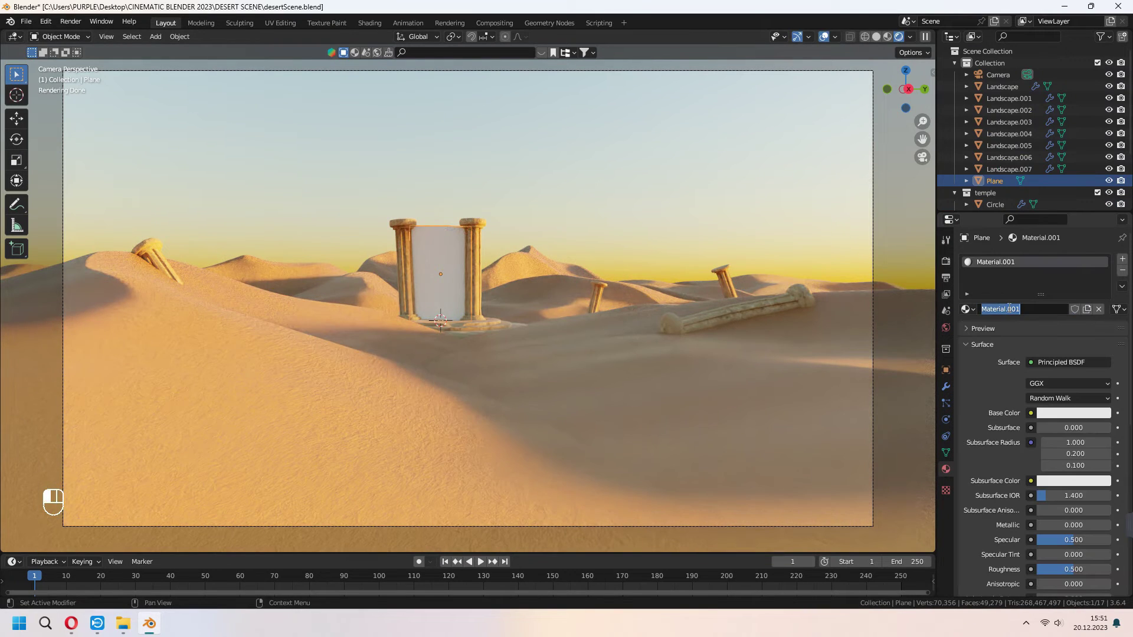
text(portal)
key(Return)
key(KP_Decimal)
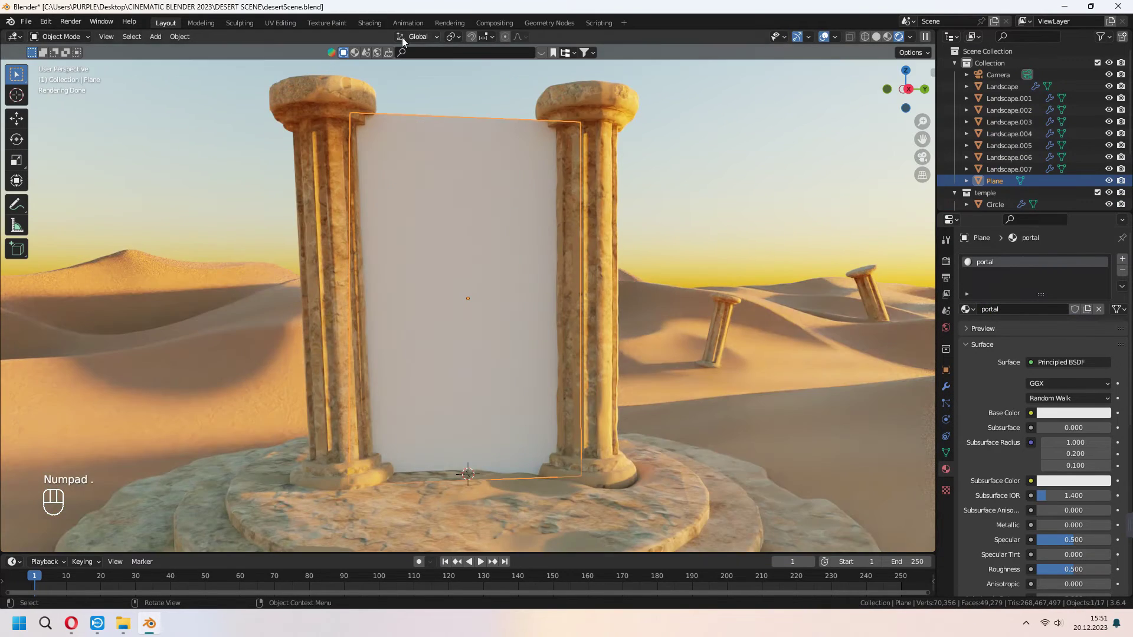
click(369, 22)
key(KP_Decimal)
click(224, 361)
click(230, 383)
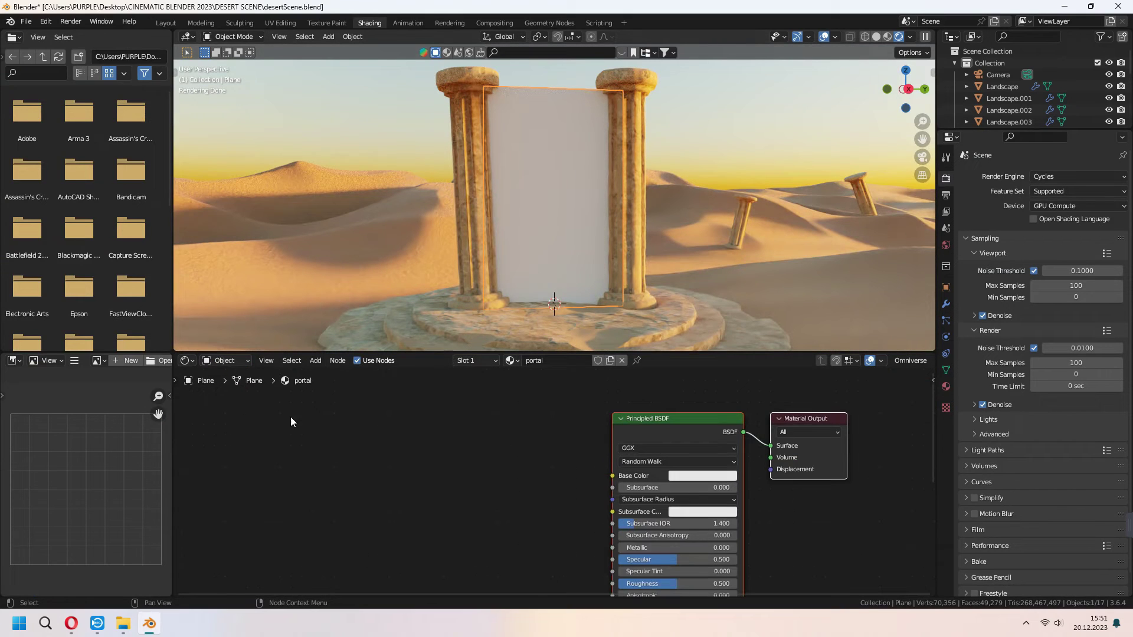
Spread the portal material's nodes apart and insert a Mix Shader between the Principled BSDF and the Material Output
drag(662, 447, 854, 446)
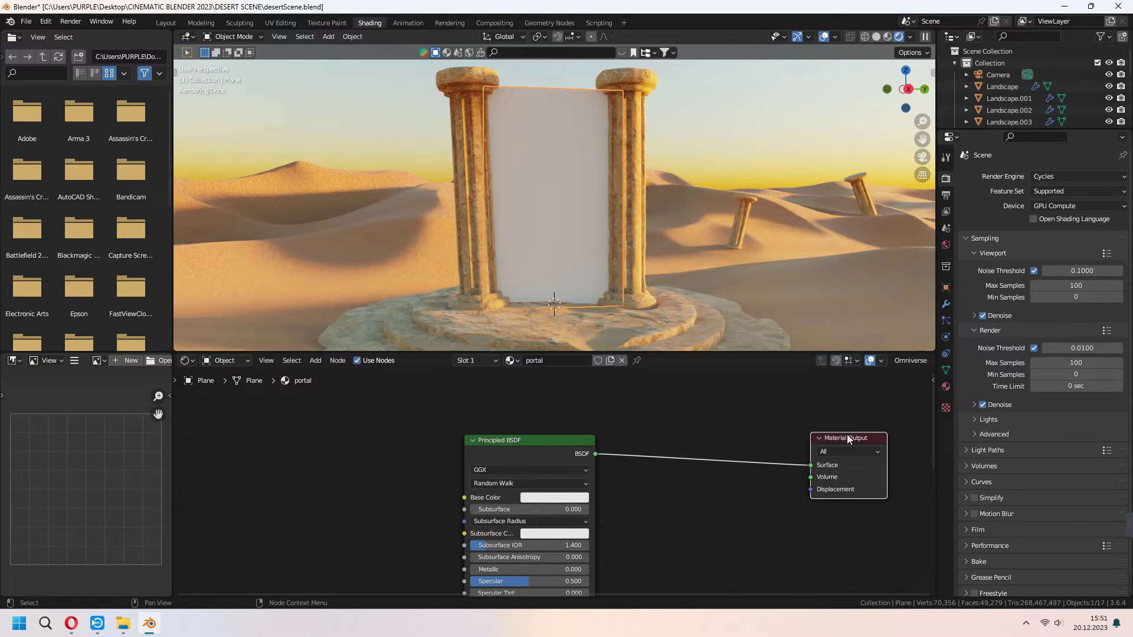
key(Home)
key(shift+a)
click(615, 428)
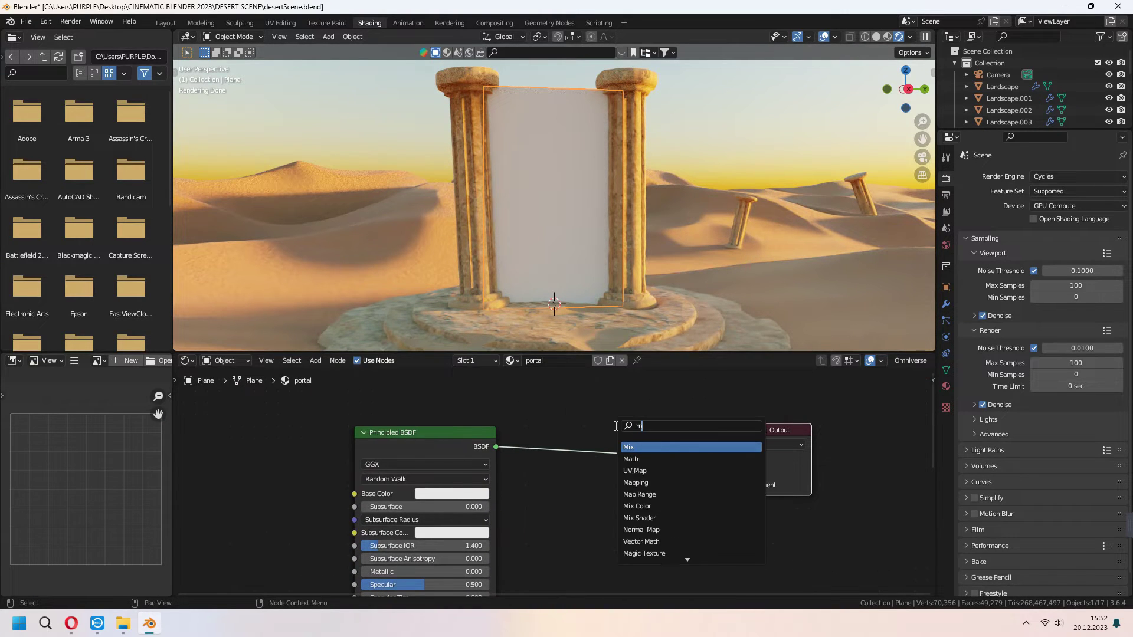
click(639, 471)
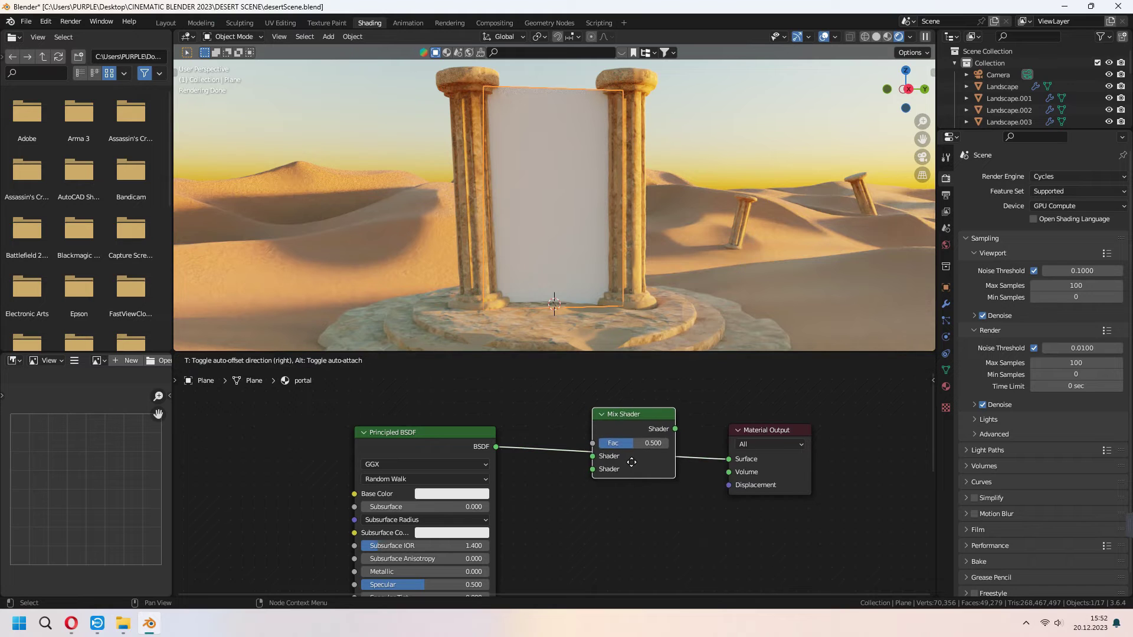
click(631, 463)
Add an Emission node below the Principled BSDF and connect it to the Mix Shader's second Shader input
middle_drag(644, 593, 626, 496)
scroll(626, 496, down, 2)
key(shift+a)
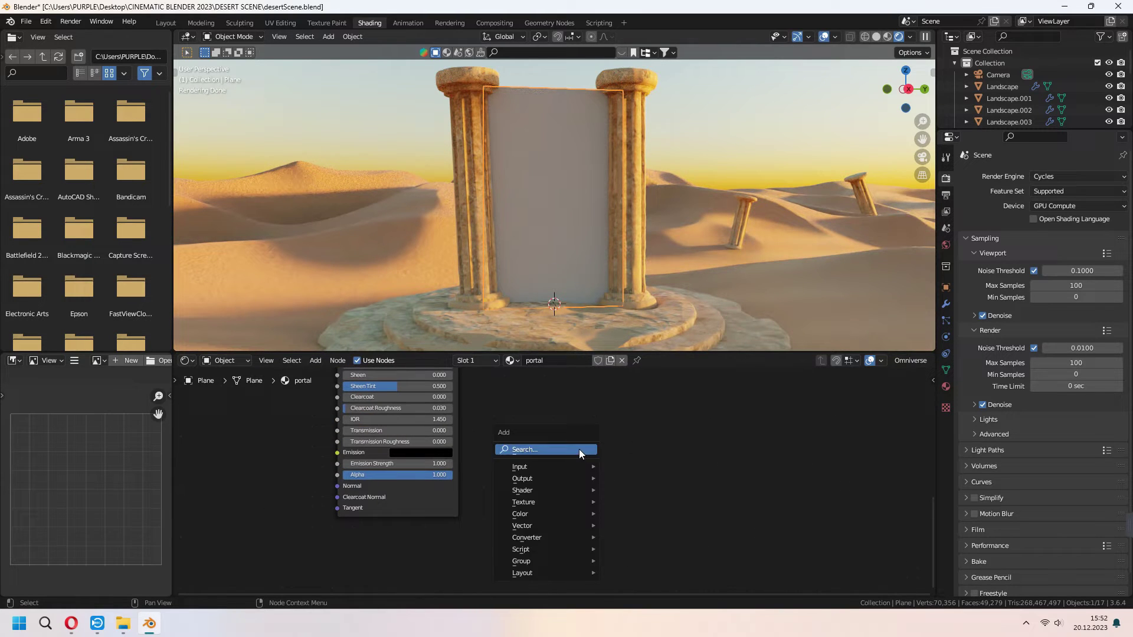
text(em)
click(598, 470)
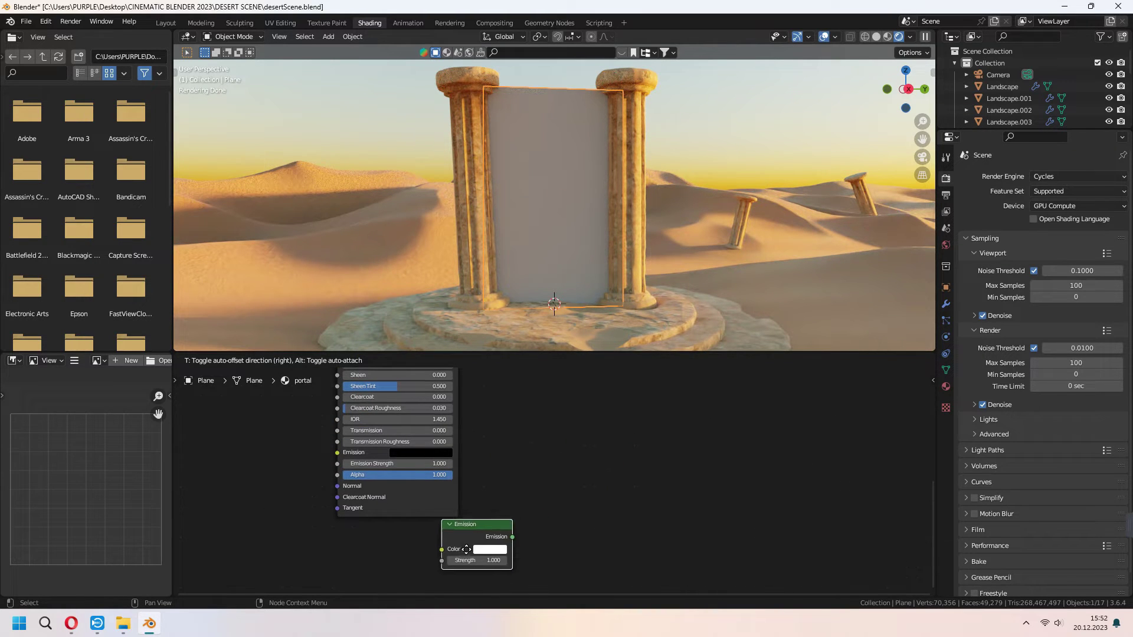
click(401, 565)
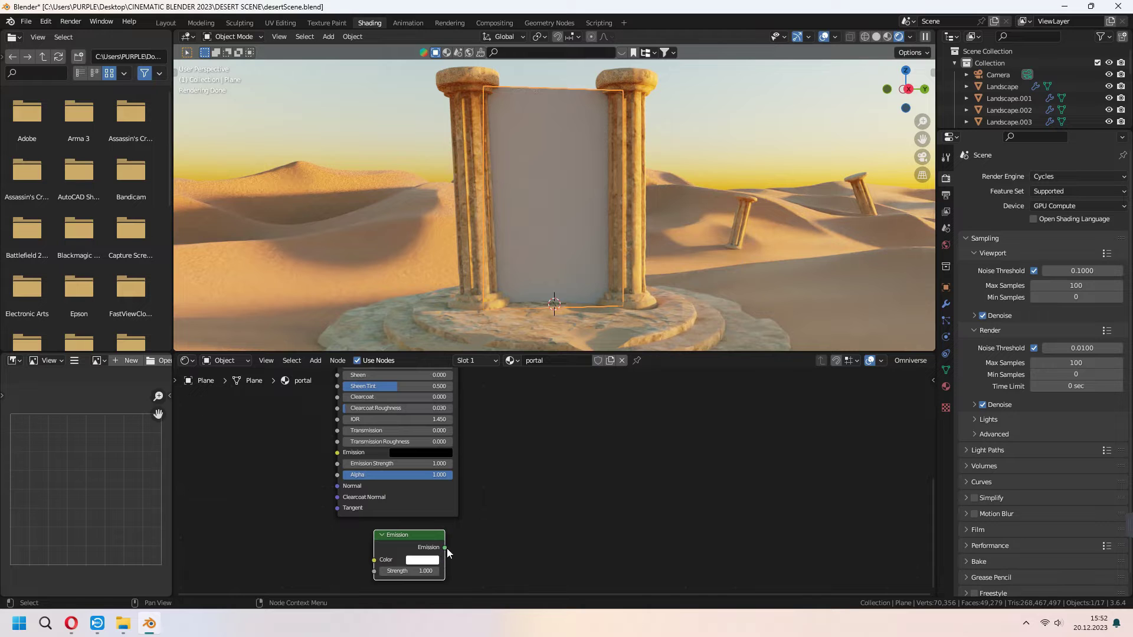
drag(446, 548, 541, 439)
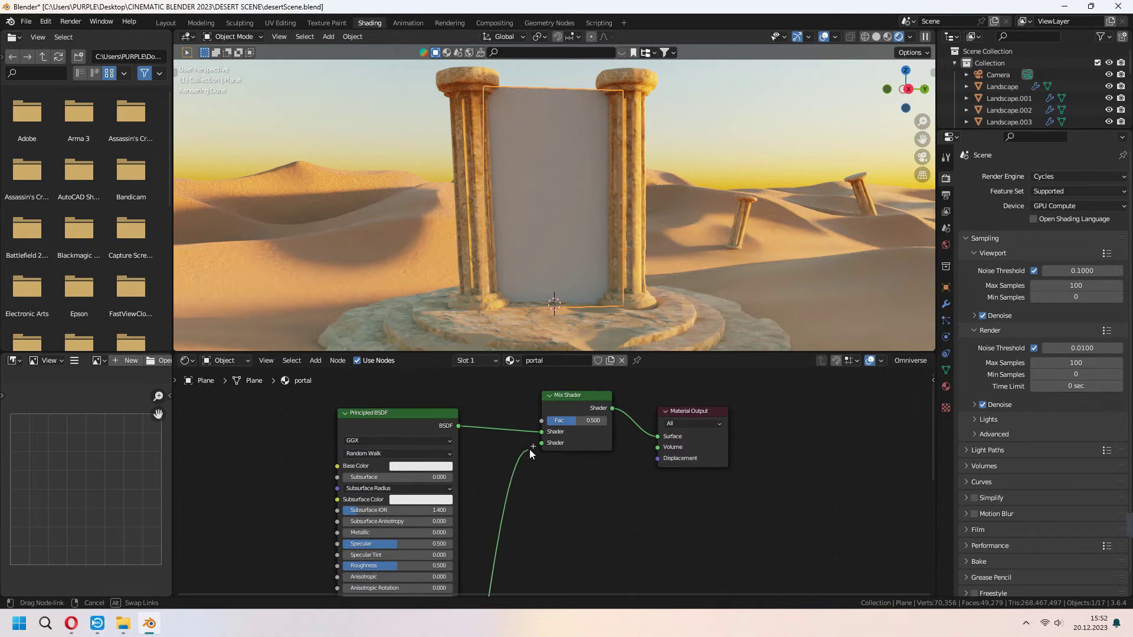
Set the Emission node's Strength to 30 and tint its color pale yellow
middle_drag(547, 508, 653, 298)
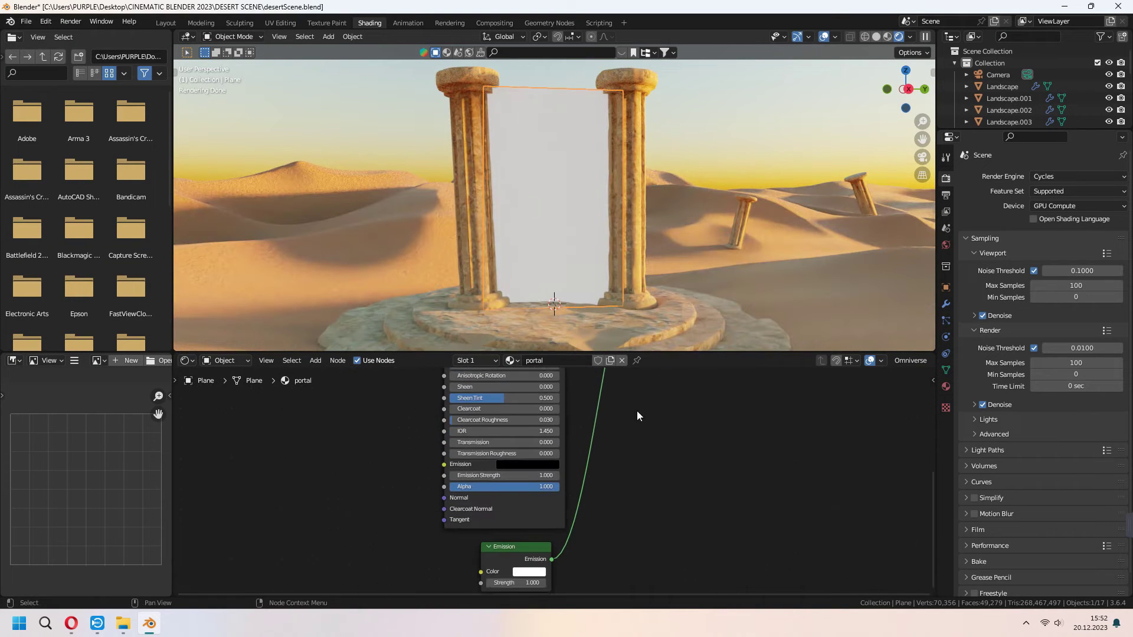
text(30)
key(Return)
click(528, 571)
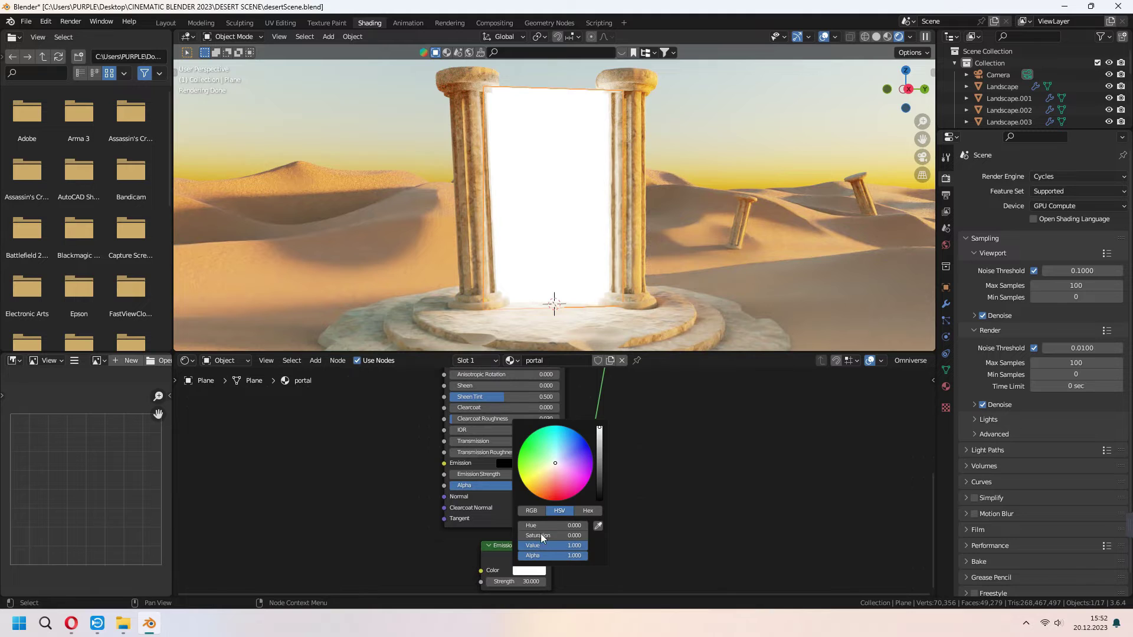
drag(557, 472, 543, 474)
Add a Color Ramp, connect its Color output to the Mix Shader's Fac, and move the black stop to about 0.464
middle_drag(375, 397, 494, 513)
click(431, 394)
text(co)
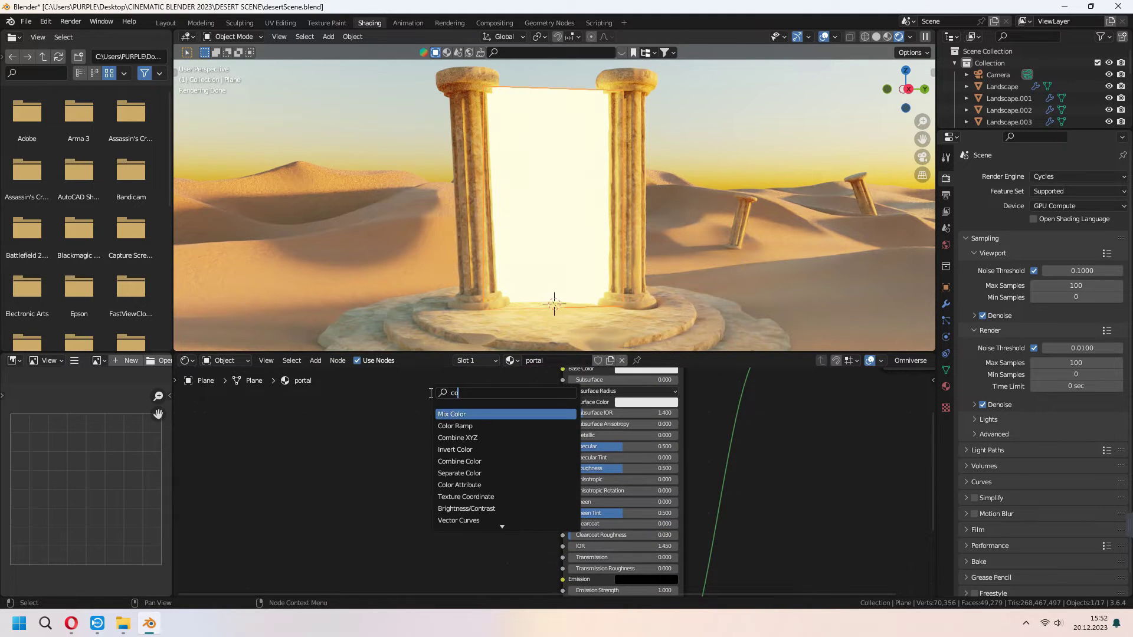
click(453, 426)
middle_drag(413, 401, 364, 417)
click(352, 472)
middle_drag(494, 545, 494, 496)
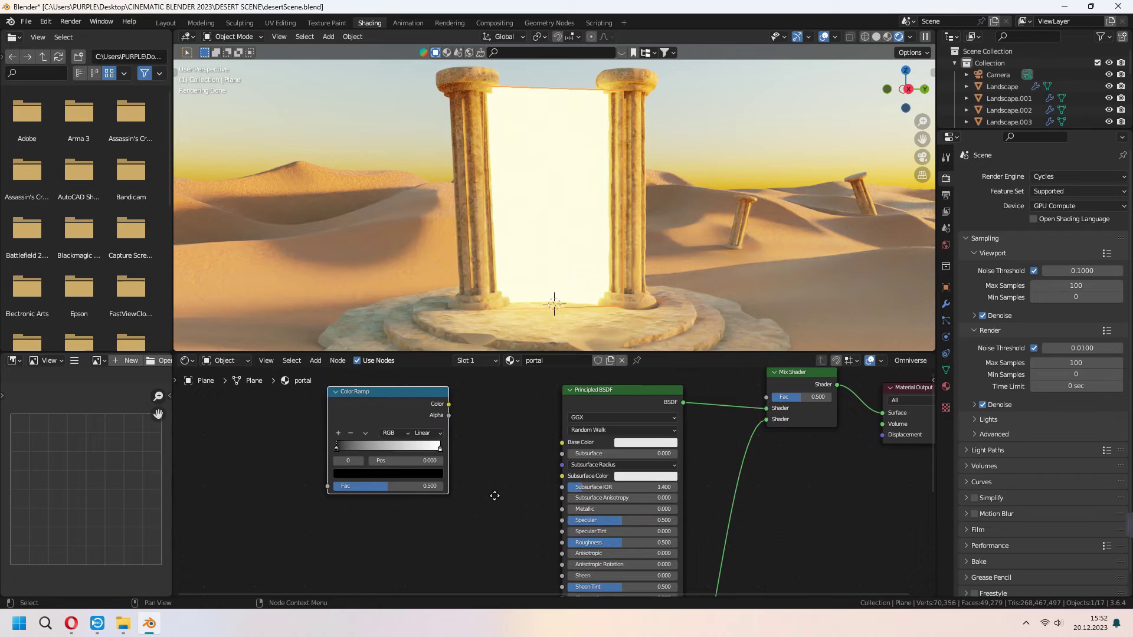
drag(434, 480, 752, 472)
drag(393, 467, 446, 390)
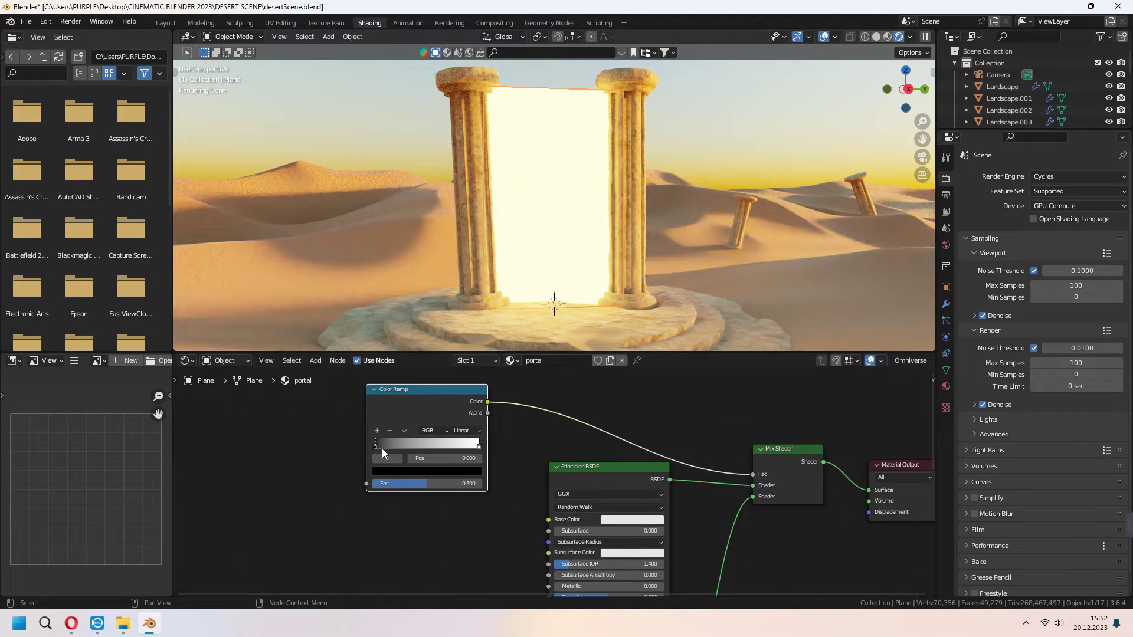
drag(384, 445, 426, 442)
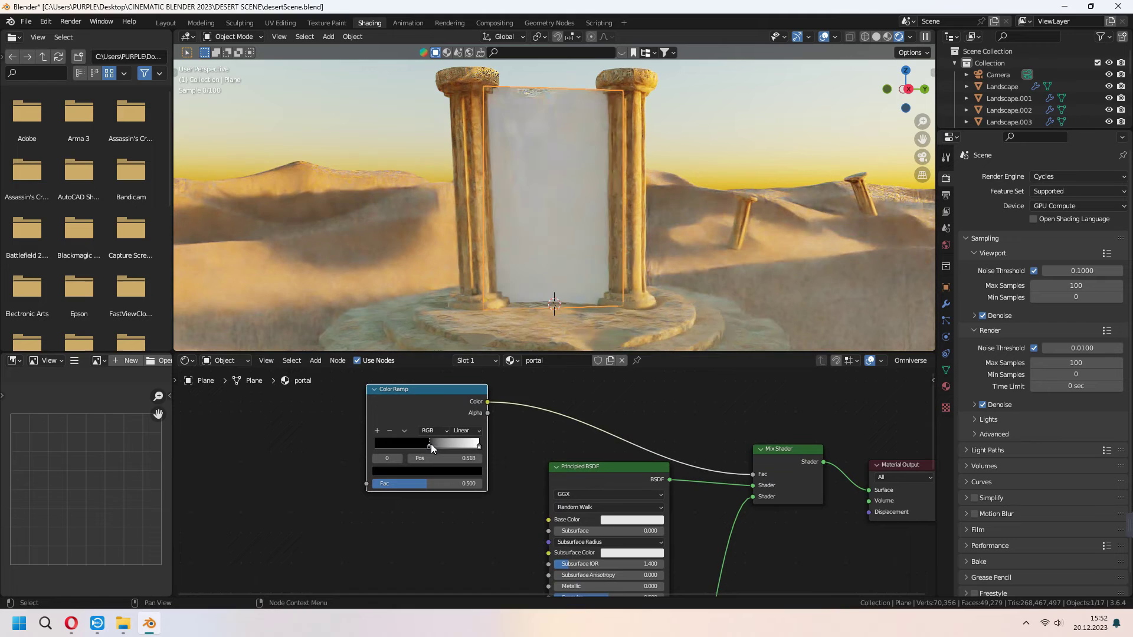
Add a Voronoi Texture, connect its Distance to the Color Ramp's Fac, and set its Scale to 6.8
middle_drag(331, 460, 383, 479)
text(vo)
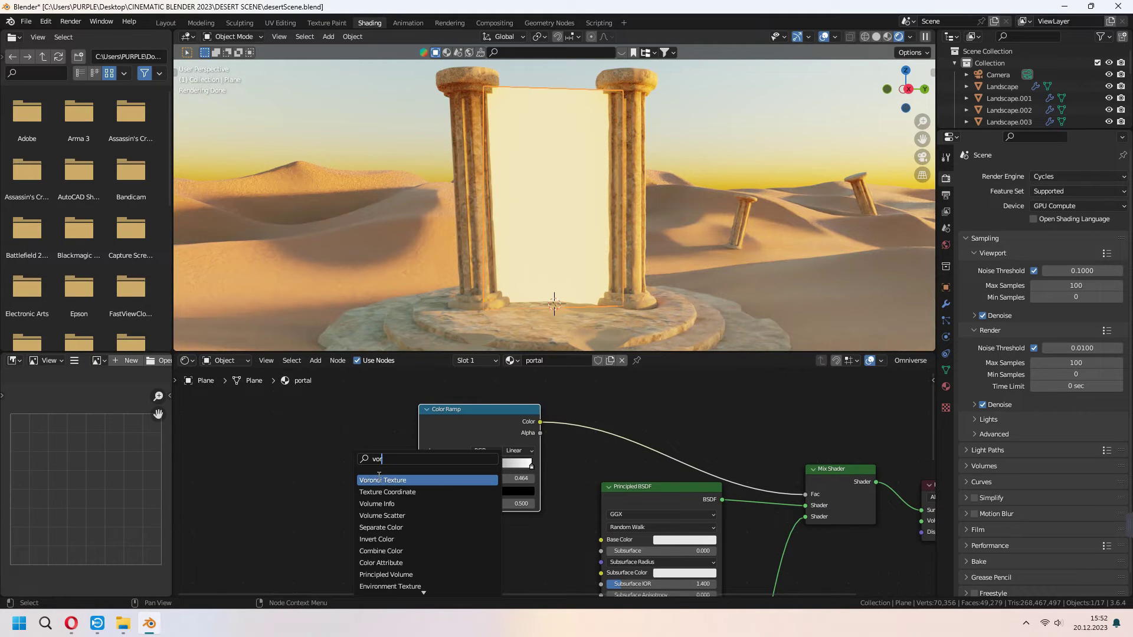
text(r)
click(381, 479)
click(290, 453)
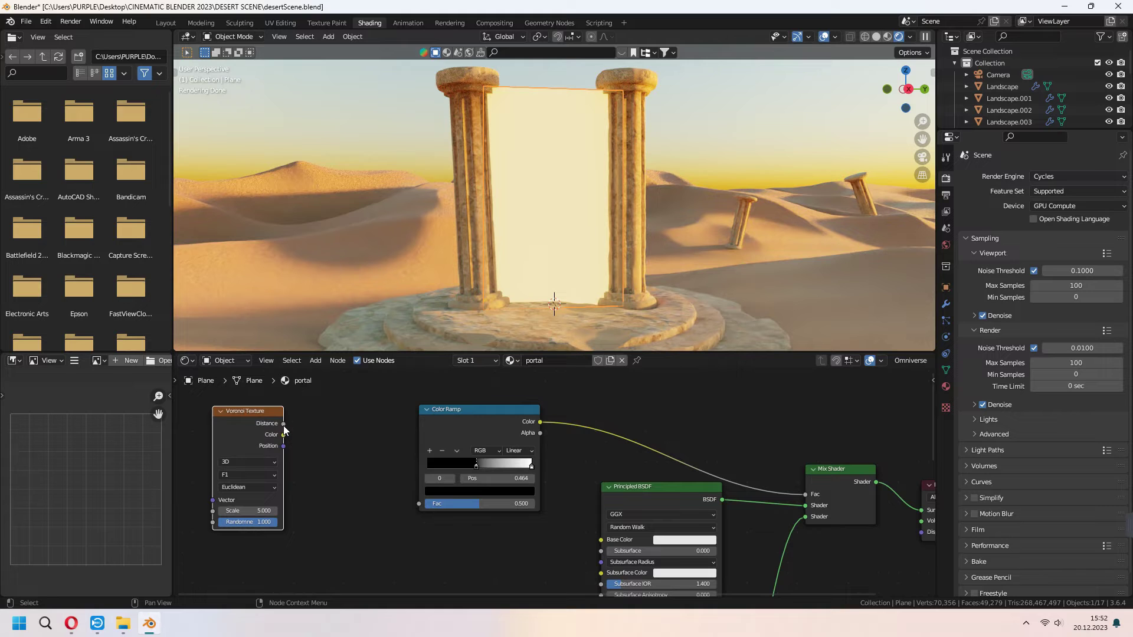
drag(373, 469, 418, 503)
middle_drag(418, 503, 583, 520)
mouse_move(412, 527)
mouse_down()
mouse_move(437, 527)
mouse_move(411, 527)
mouse_up()
Add a Noise Texture and connect its Fac output to the Voronoi Texture's Vector input
middle_drag(295, 458, 358, 459)
key(shift+a)
text(noi)
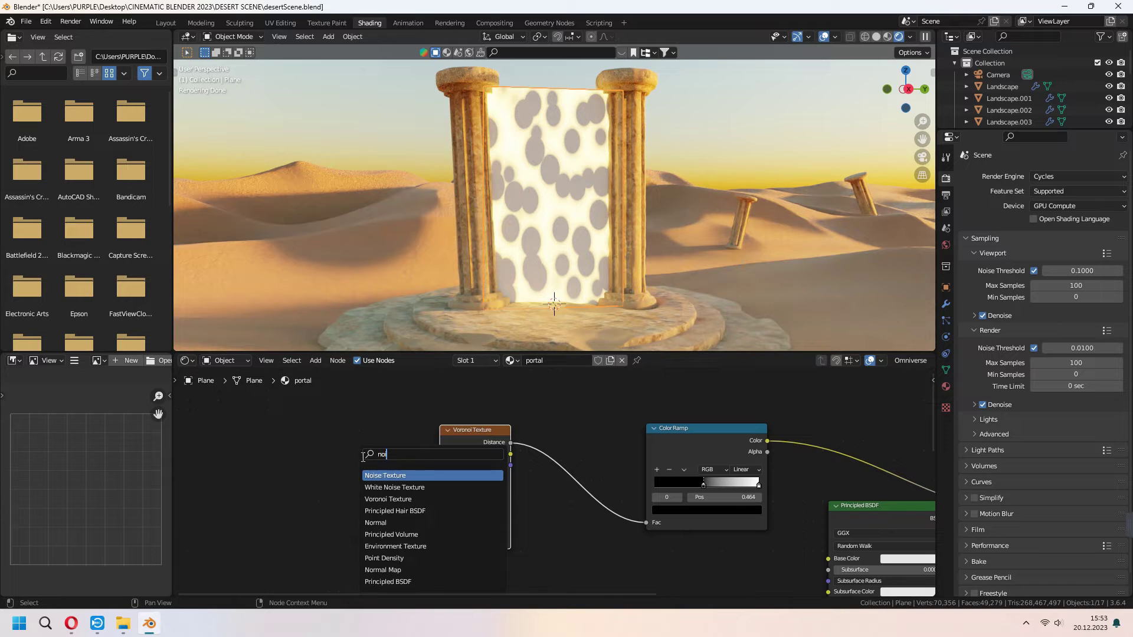
key(Return)
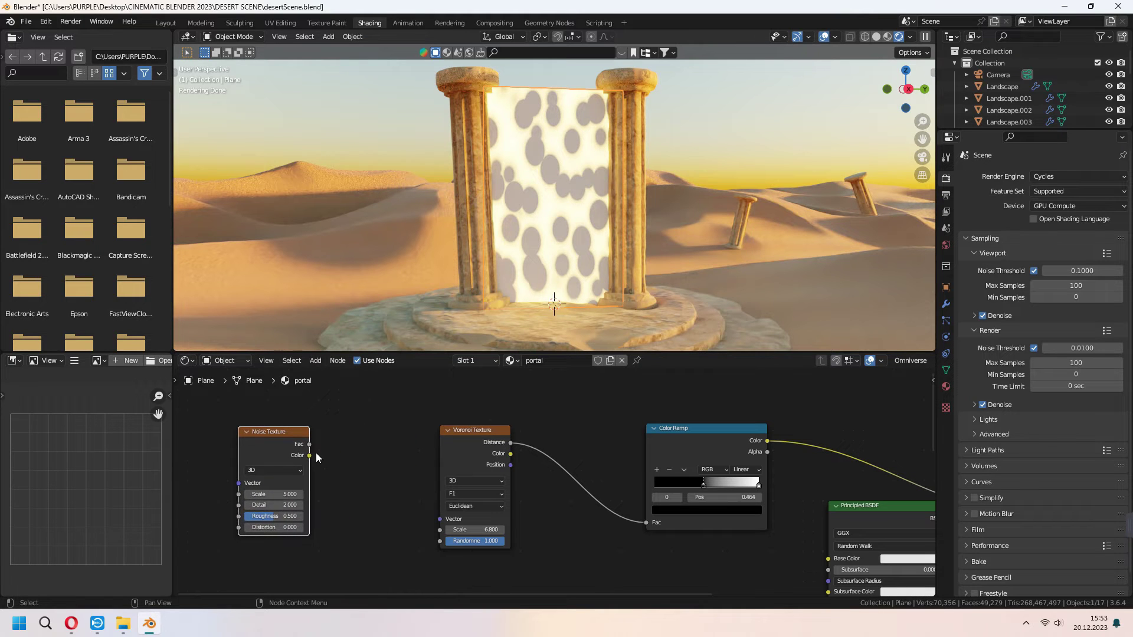
drag(310, 444, 435, 514)
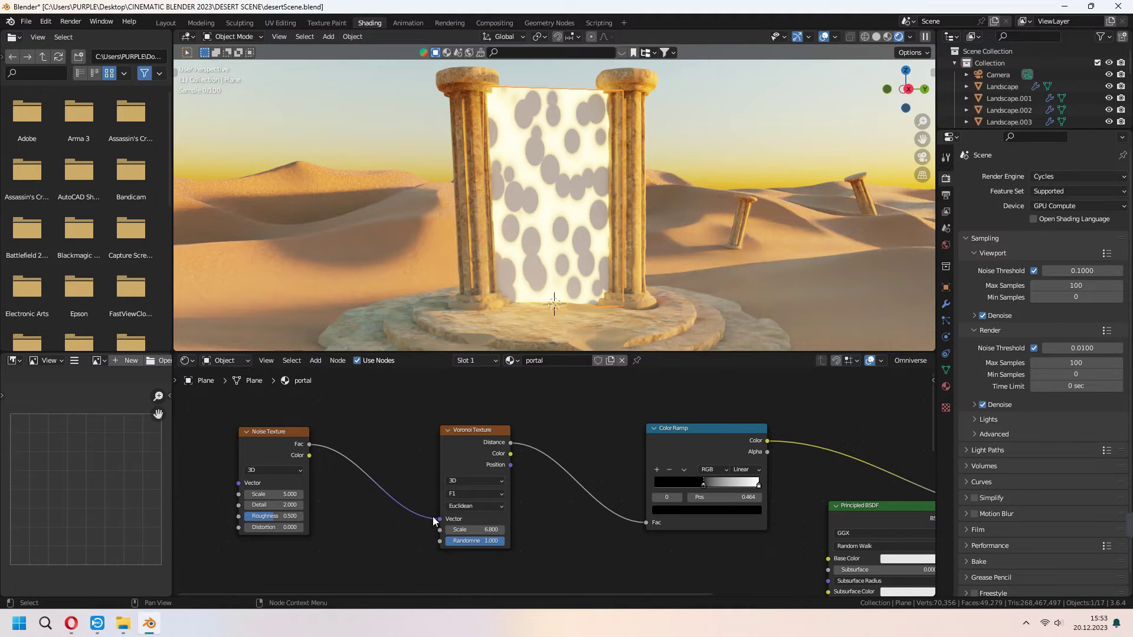
Set the Noise Texture's Scale to 5.8 and move the Color Ramp's black stop to 0.659
middle_drag(345, 520, 459, 528)
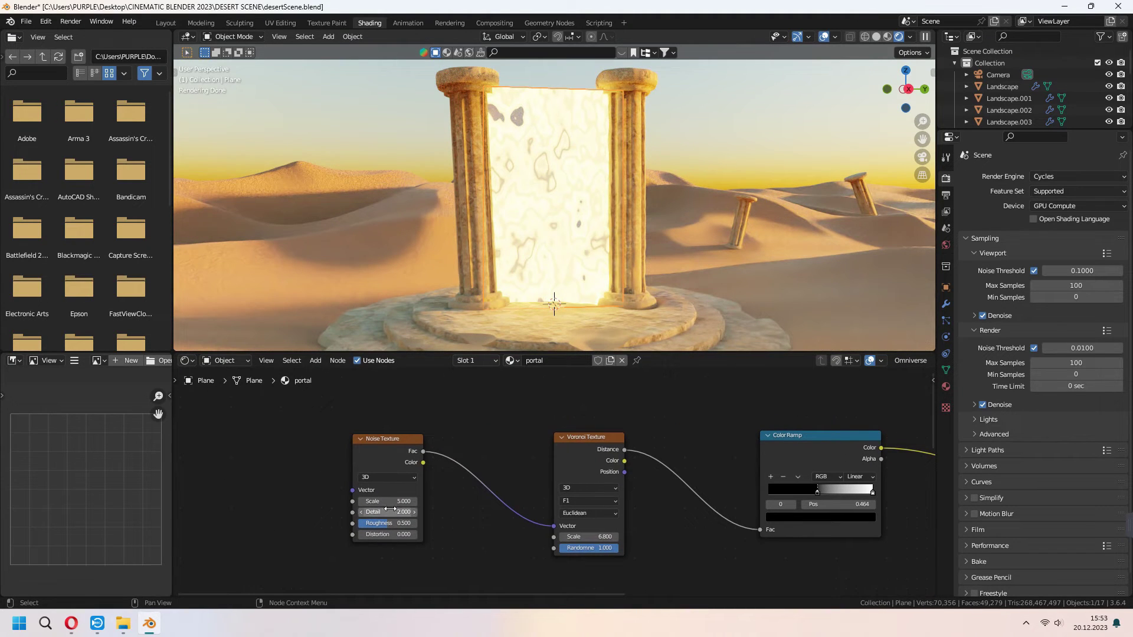
mouse_move(388, 501)
mouse_down()
mouse_move(413, 501)
mouse_move(390, 501)
mouse_up()
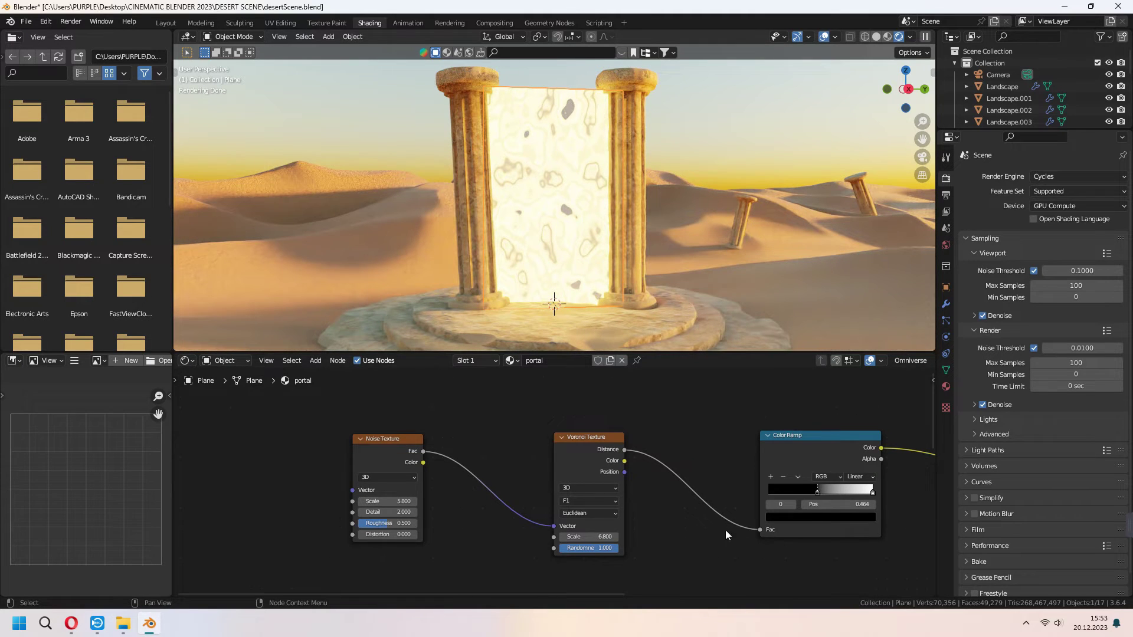
middle_drag(725, 535, 491, 534)
drag(586, 472, 607, 472)
middle_drag(484, 511, 389, 404)
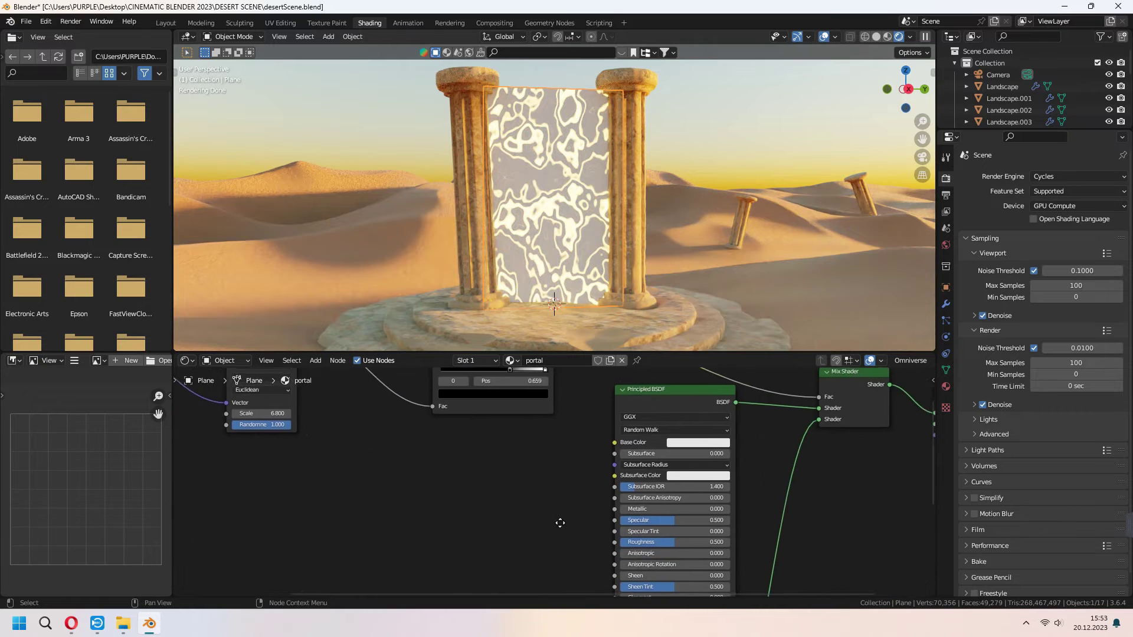
Change the Principled BSDF's Base Color to a pale yellow
middle_drag(559, 523, 461, 561)
click(591, 479)
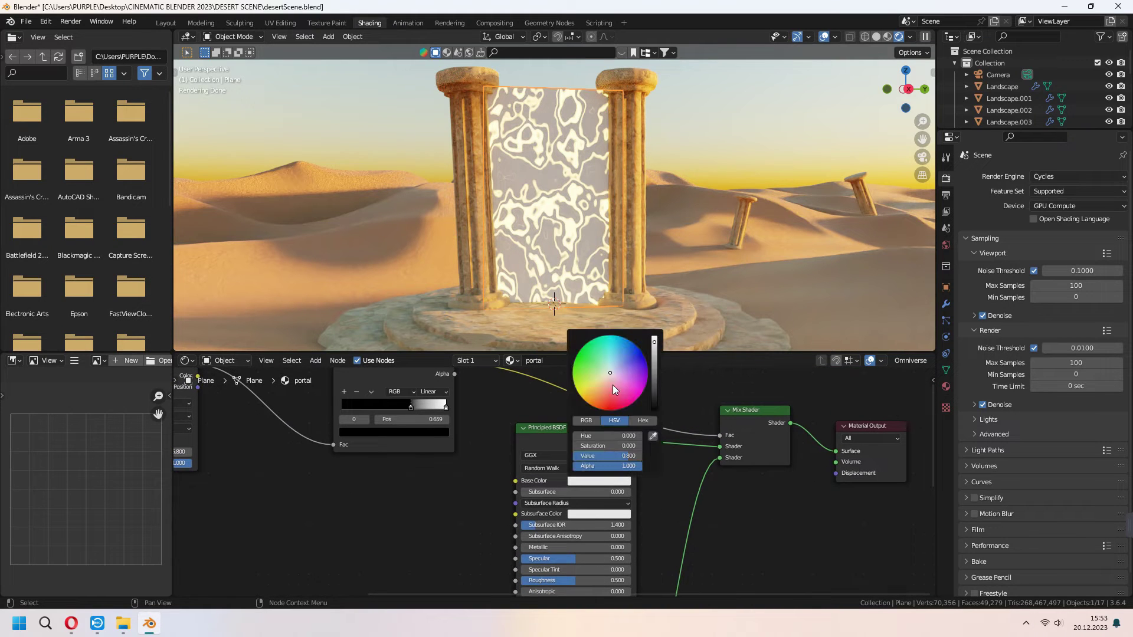
drag(653, 344, 653, 384)
click(592, 392)
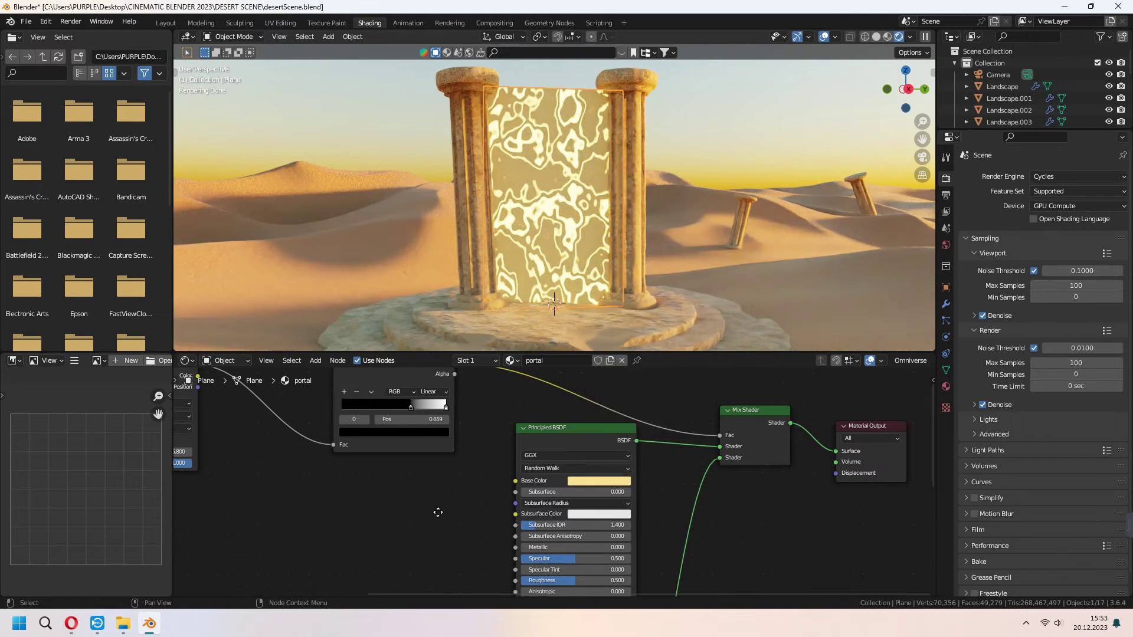
Set the Voronoi Texture's Scale to 20.8 and the Color Ramp's black stop position to 0.668
middle_drag(398, 514, 720, 559)
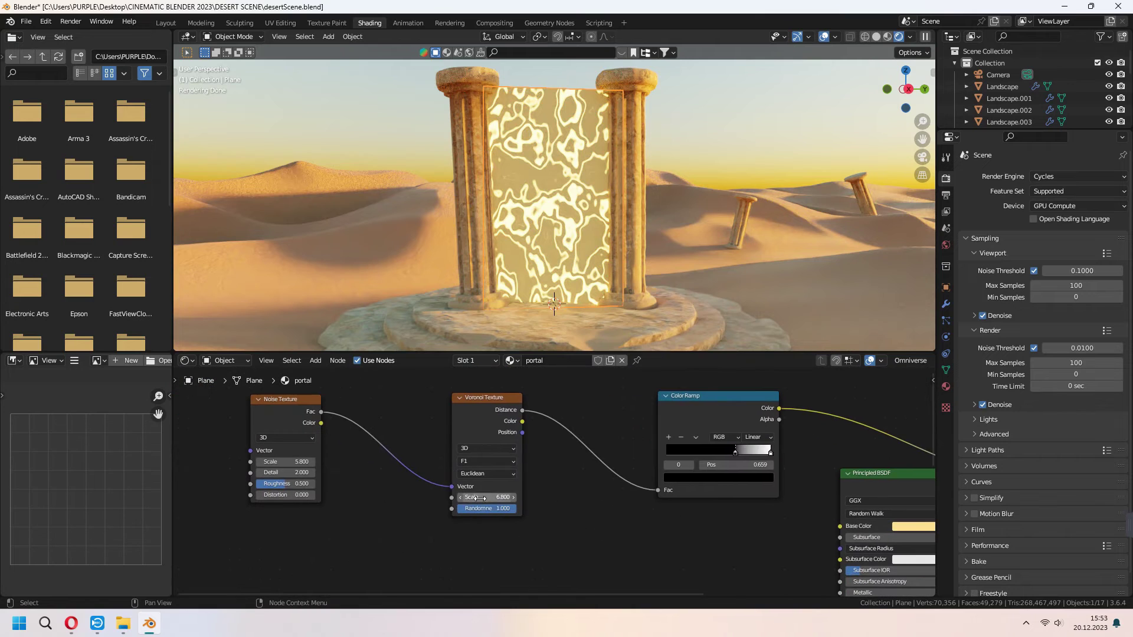
drag(487, 497, 436, 497)
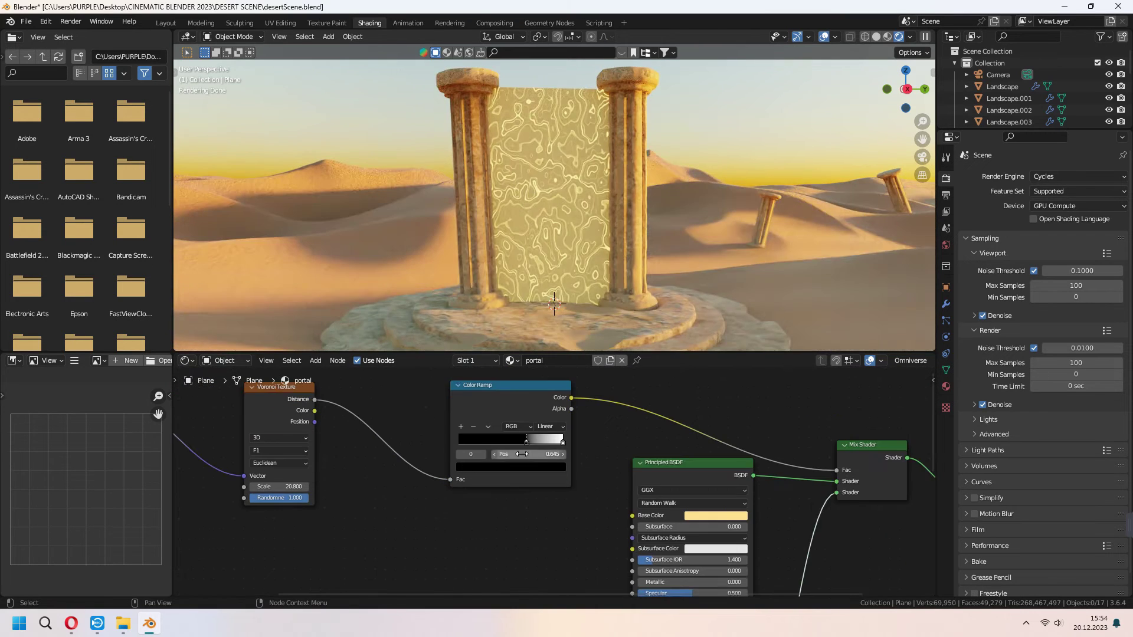
drag(522, 453, 528, 453)
Deepen the Principled BSDF's Base Color to a darker sandy orange
middle_drag(710, 515, 594, 409)
click(596, 409)
mouse_move(654, 278)
mouse_down()
mouse_move(655, 313)
mouse_move(655, 290)
mouse_up()
click(653, 365)
click(708, 277)
click(617, 411)
click(652, 365)
click(688, 266)
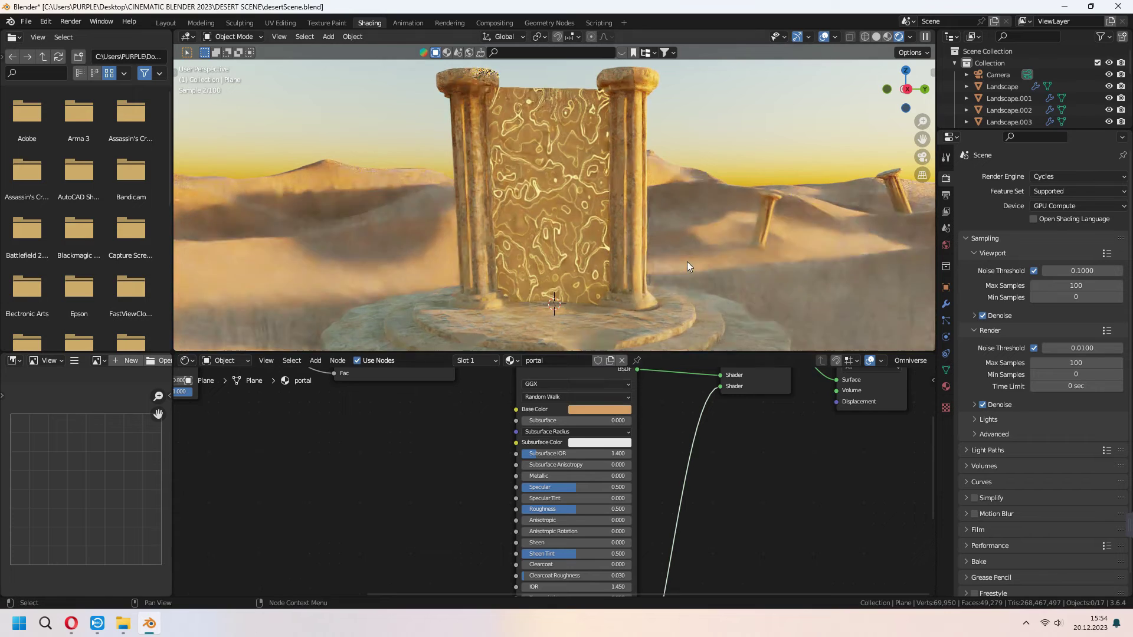
Set the Voronoi Texture's Scale to 7.4 and keyframe it at frame 1
middle_drag(406, 428, 642, 559)
drag(407, 506, 362, 507)
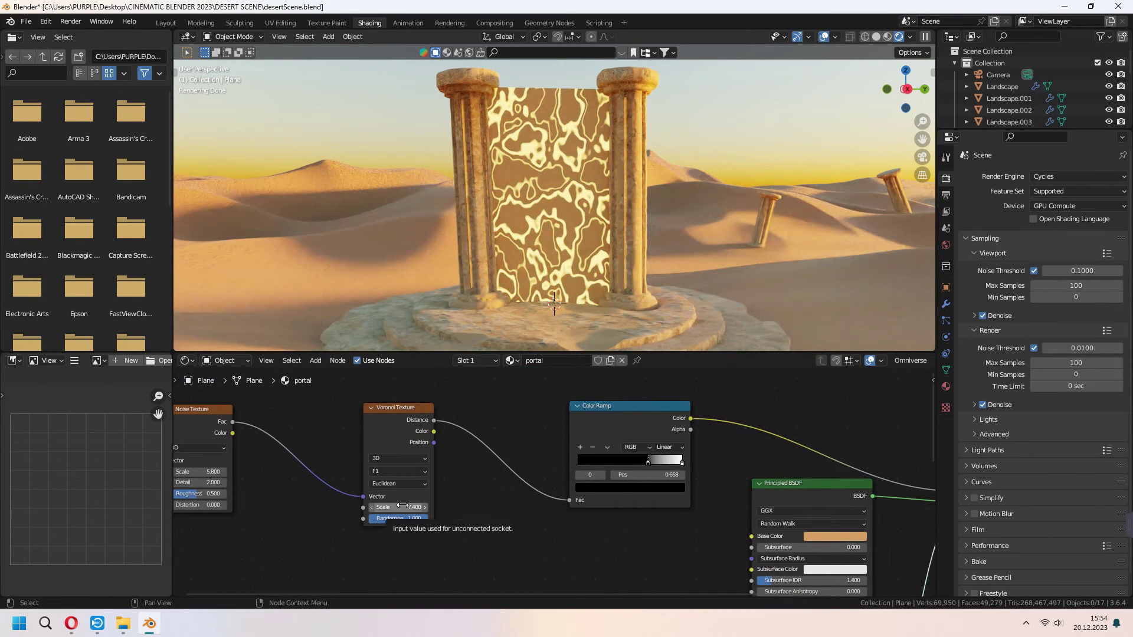
key(i)
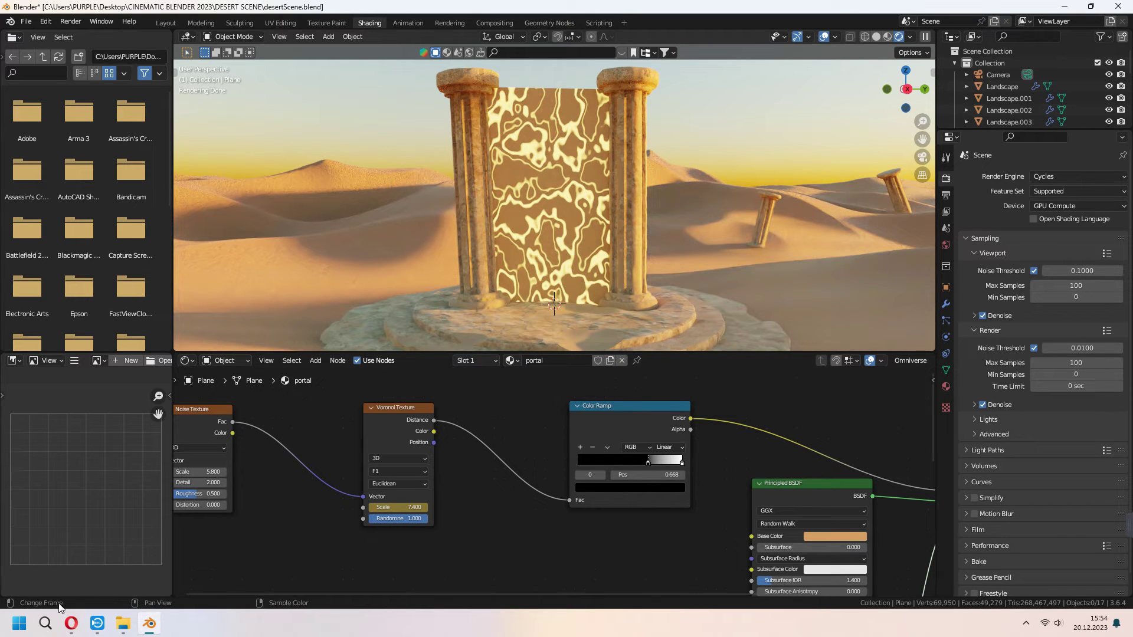
Split the node editor area horizontally and turn the lower part into a Timeline
drag(176, 593, 188, 517)
click(189, 525)
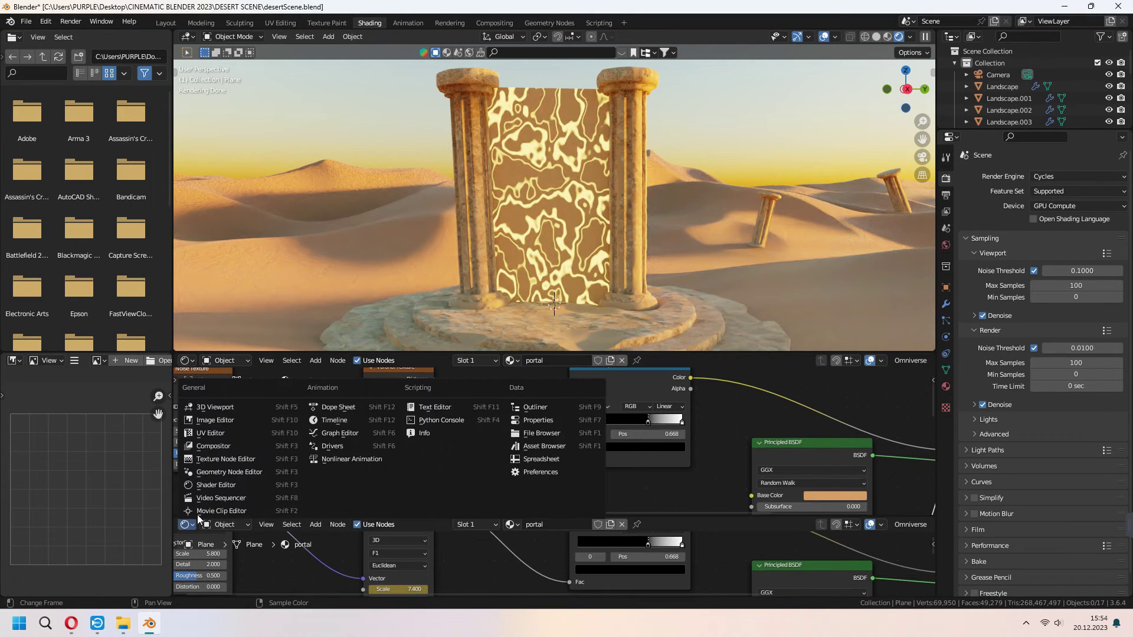
click(336, 421)
middle_drag(422, 437, 441, 447)
Raise the Voronoi Texture's Scale at frame 500 and keyframe it there
click(405, 482)
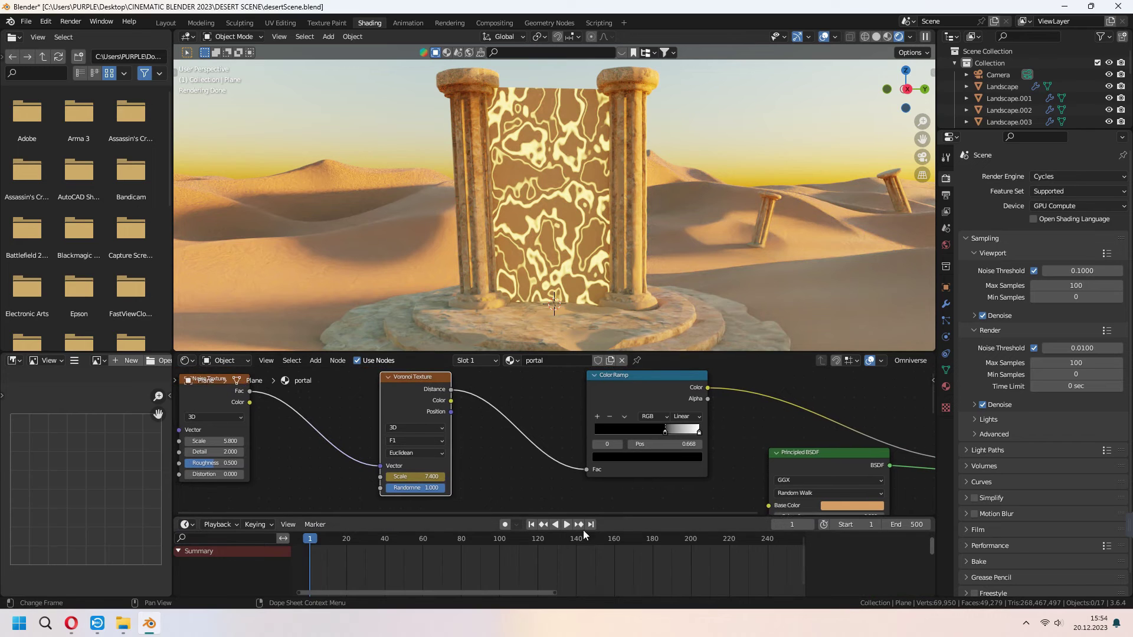
scroll(584, 535, down, 5)
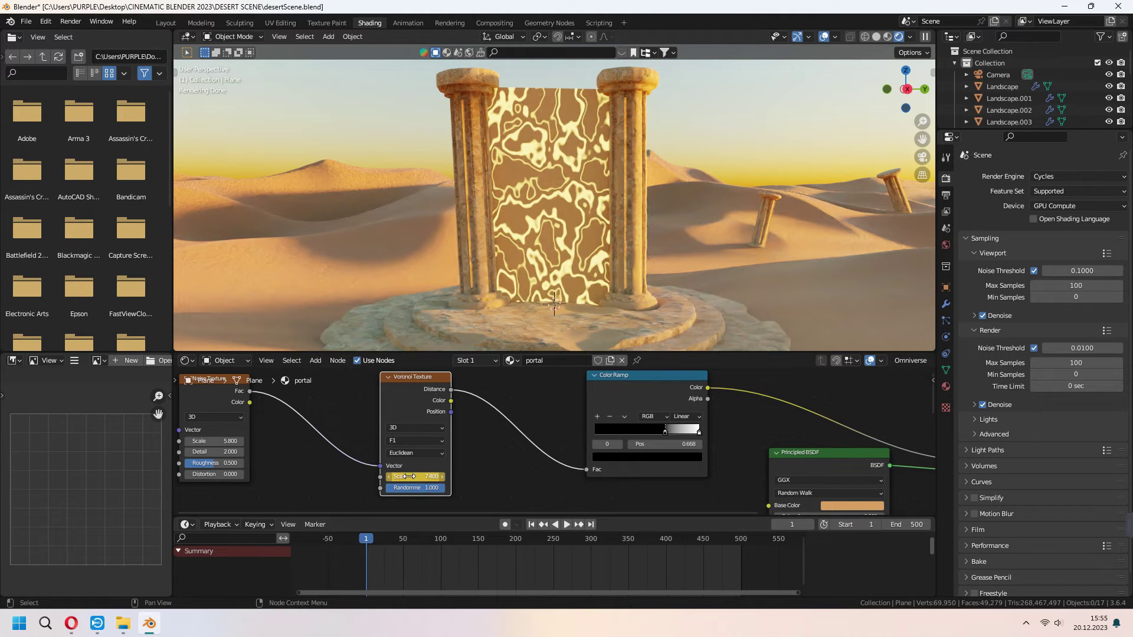
click(591, 524)
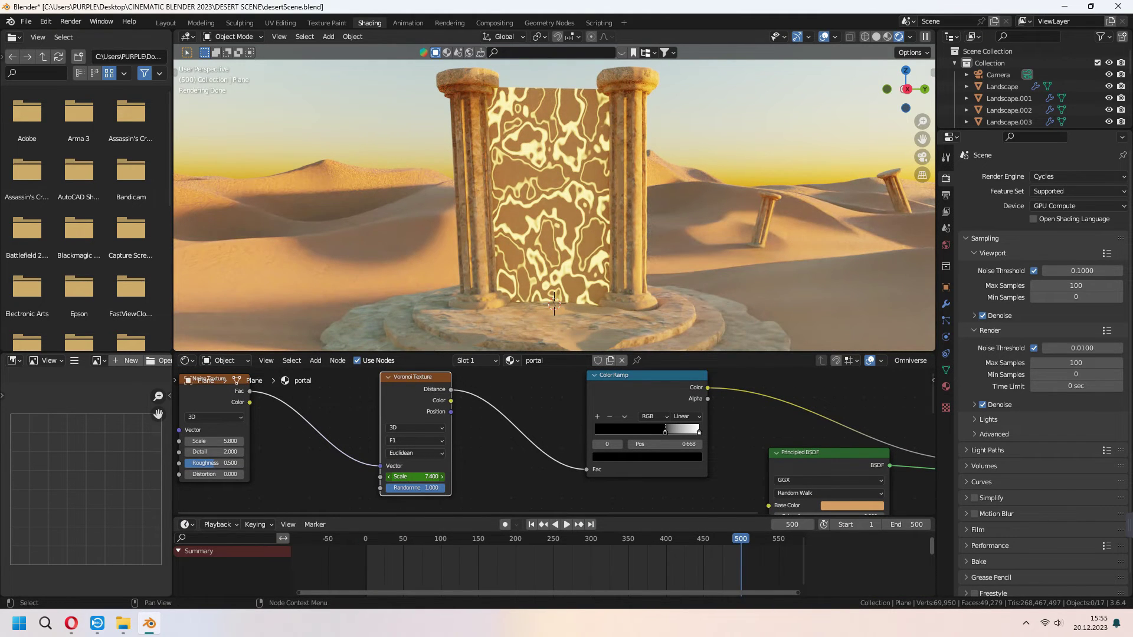
drag(415, 476, 702, 476)
Play the animation from the first frame to check how the portal pattern evolves
click(531, 524)
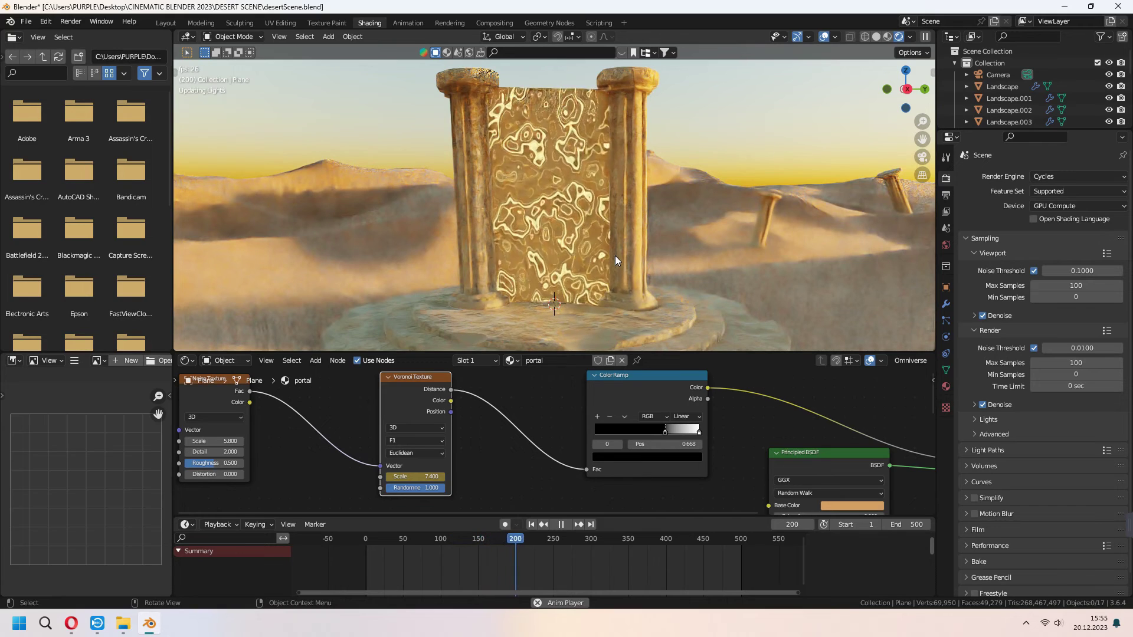
key(space)
key(space)
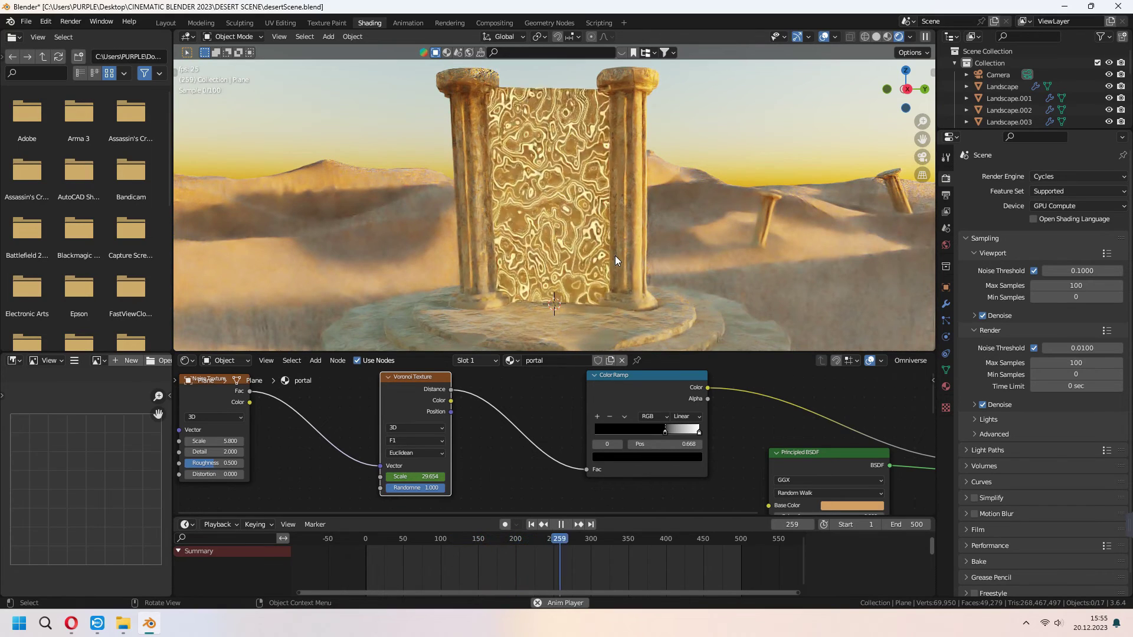
key(space)
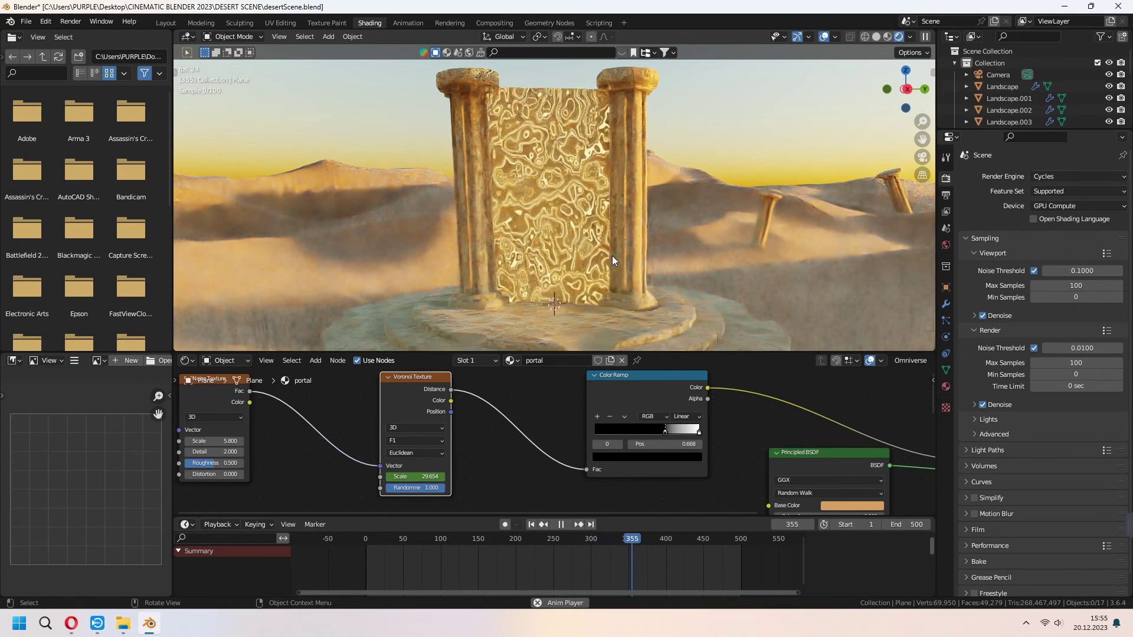
click(611, 256)
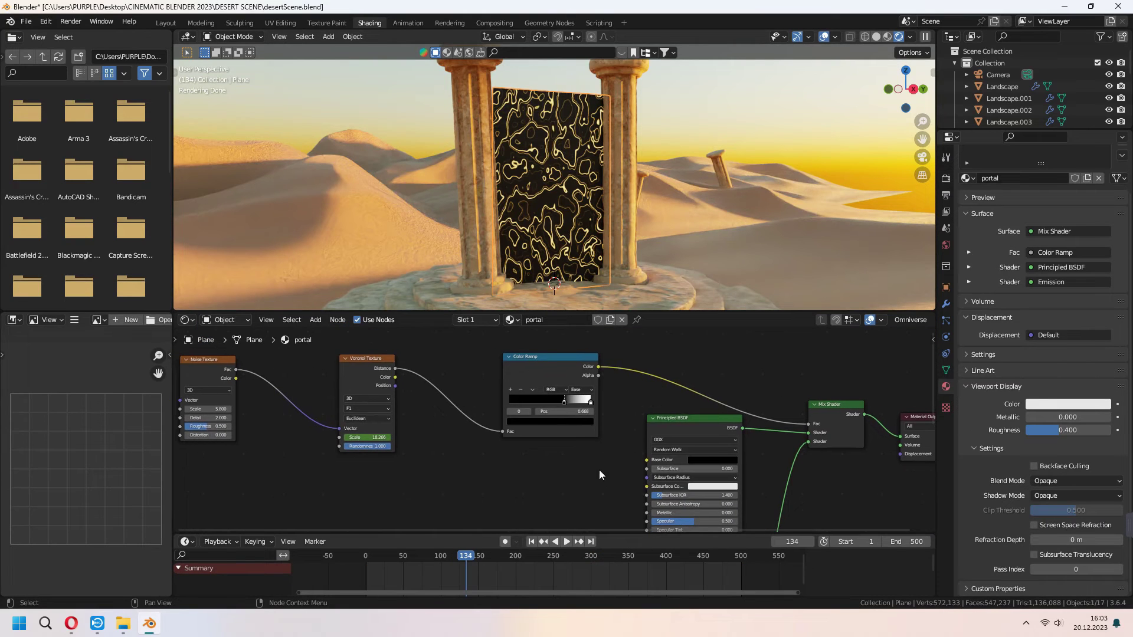
Connect the Color Ramp's Color output to the Principled BSDF's Alpha input and inspect the portal's transparency up close
drag(554, 357, 644, 481)
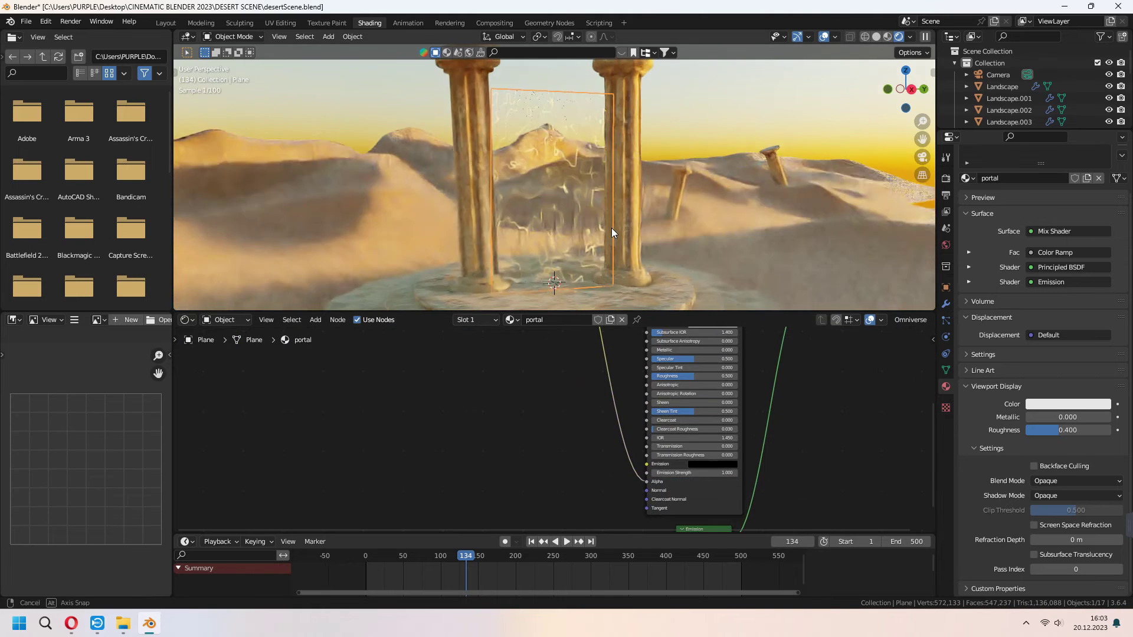
key(alt+a)
scroll(583, 210, up, 2)
middle_drag(611, 228, 586, 257)
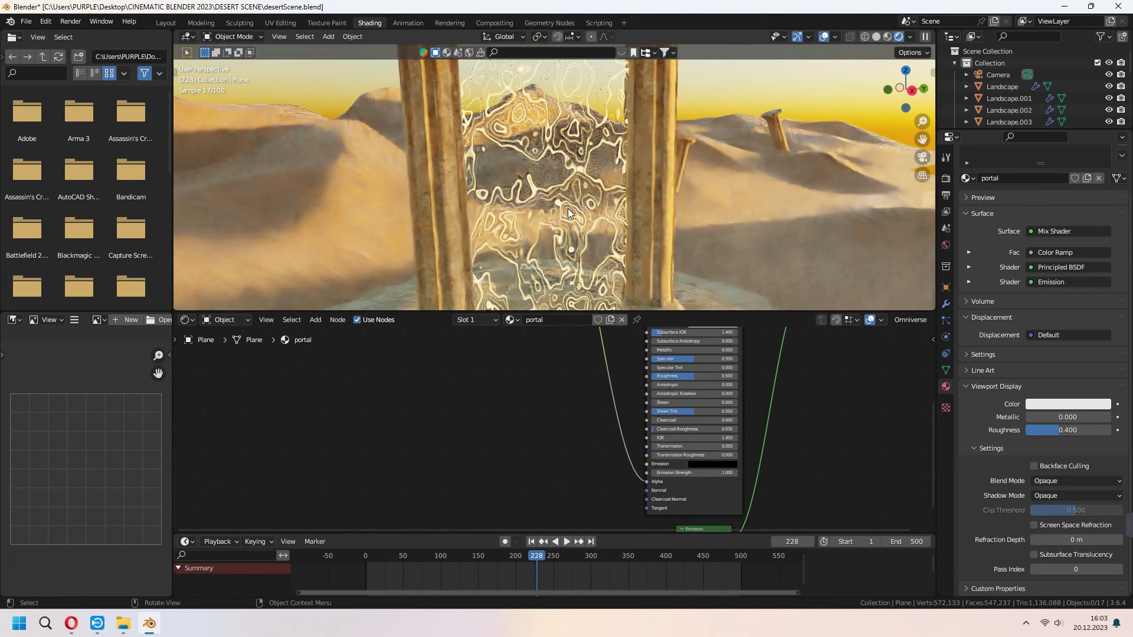
Set the Emission node's Strength to 30 and preview the portal animation
middle_drag(521, 392, 487, 367)
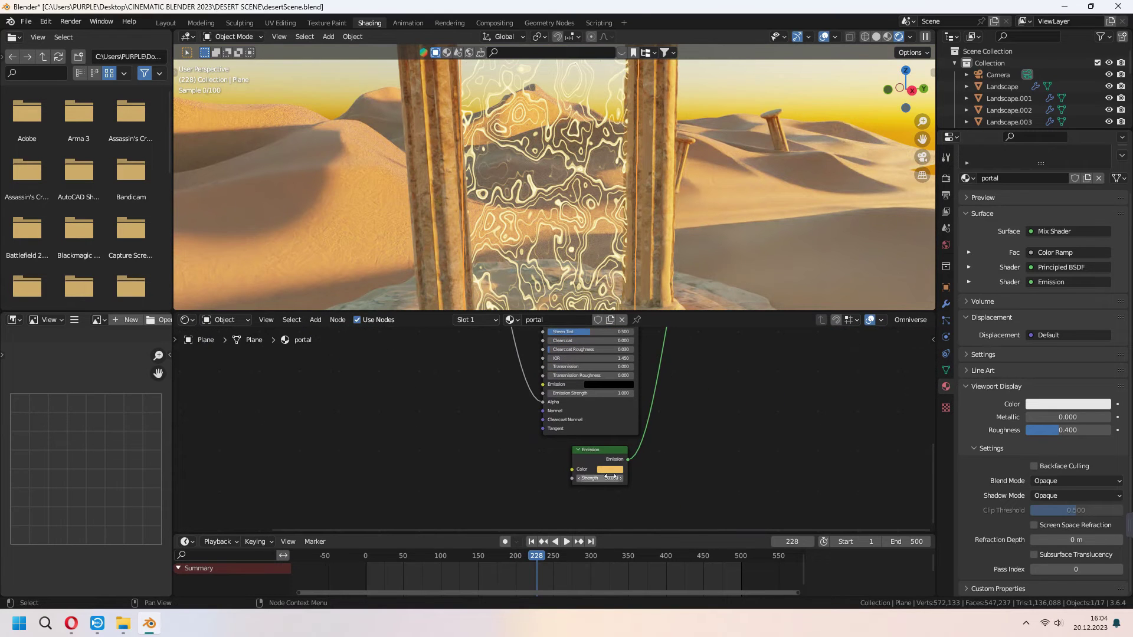
key(space)
scroll(634, 206, down, 3)
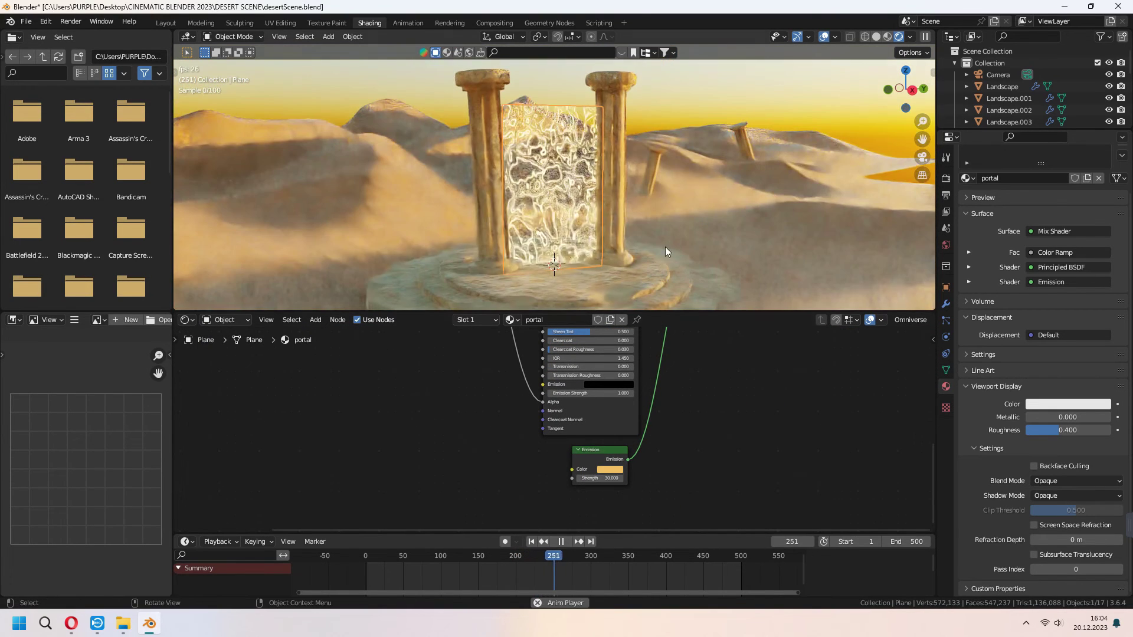
key(space)
click(609, 477)
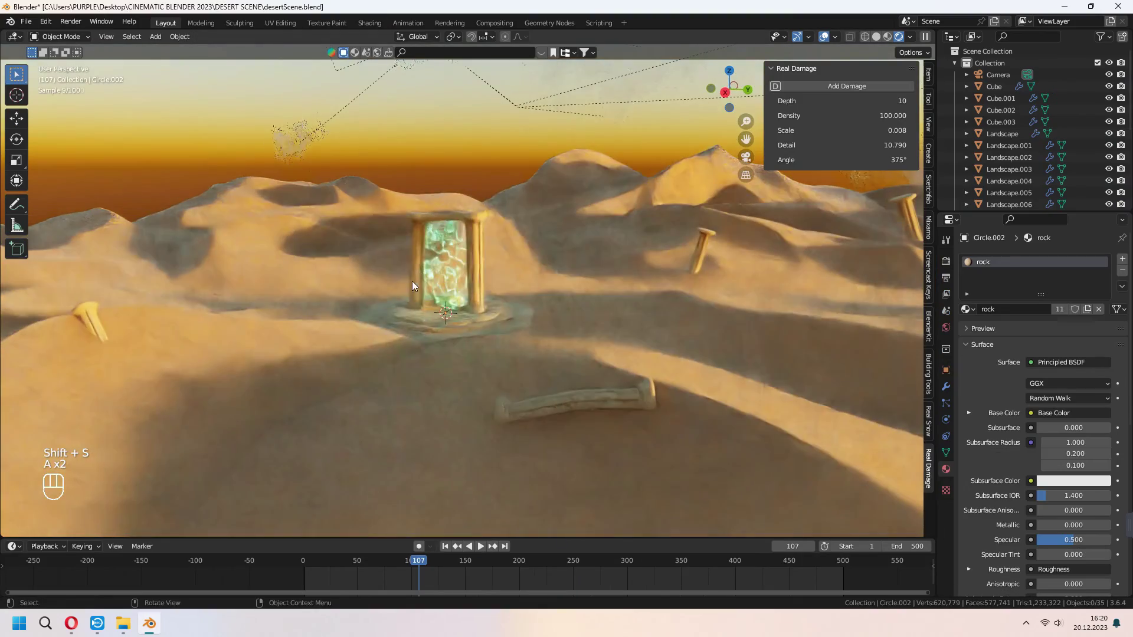
Add a cube at the portal and enlarge it over the surrounding dunes
key(shift+a)
click(475, 252)
scroll(473, 289, down, 4)
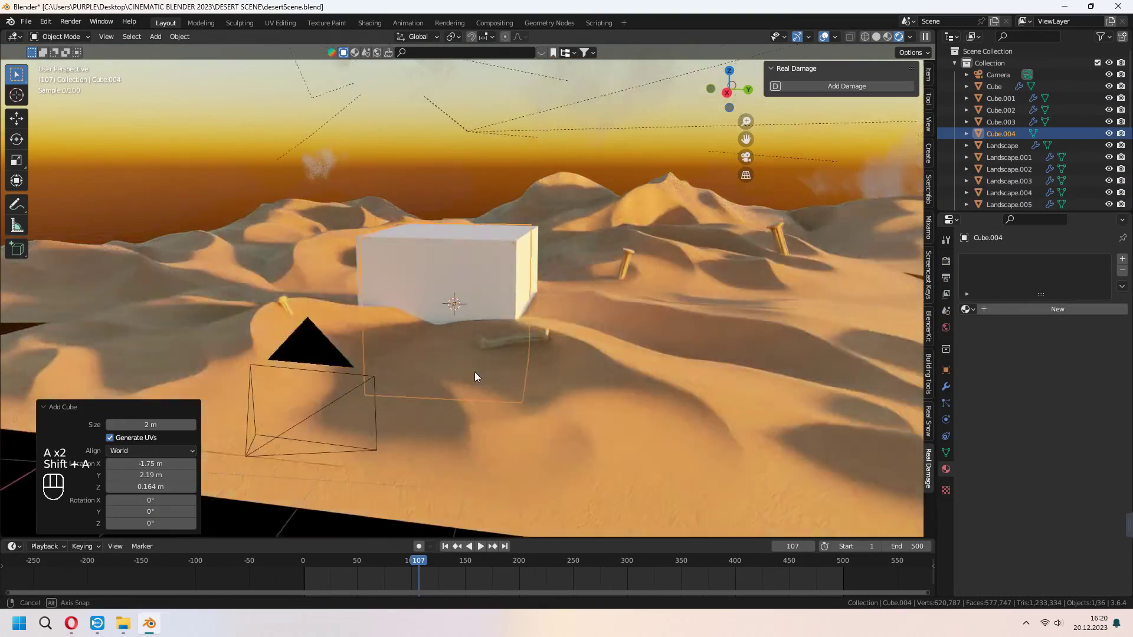
middle_drag(475, 372, 509, 378)
key(s)
click(613, 318)
Scale the cube along Z and raise it about 0.35 m
key(g)
key(s)
key(z)
click(614, 326)
key(g)
key(z)
click(684, 299)
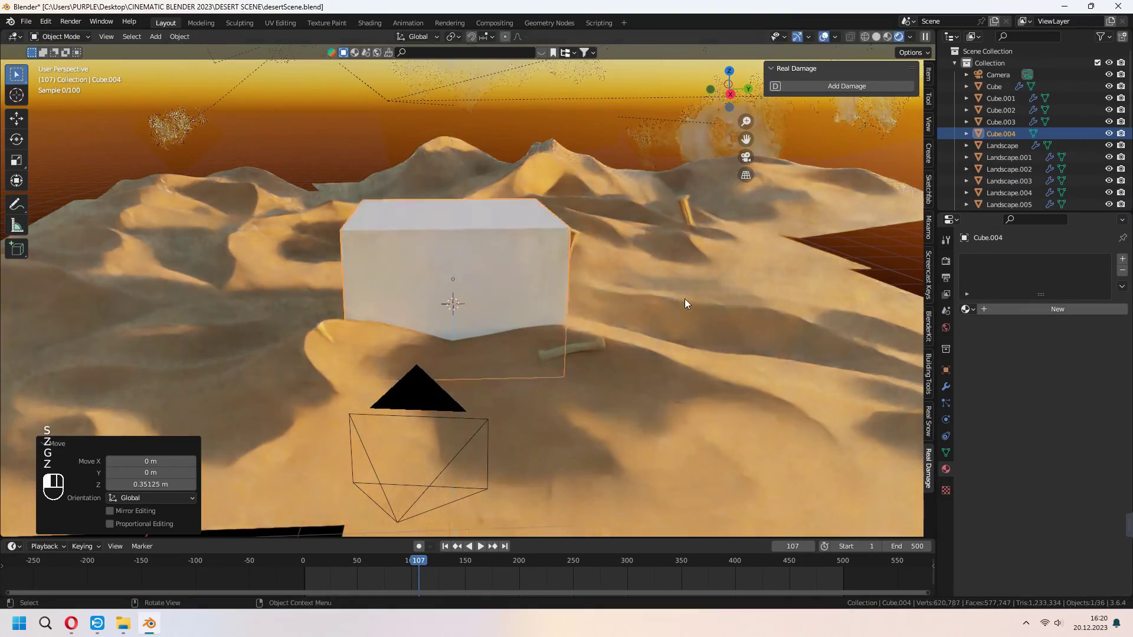
Scale the cube horizontally in X and Y only
middle_drag(684, 299, 619, 339)
key(s)
key(shift+z)
click(407, 296)
In face edit mode, move one side face of the cube along the X axis
key(Tab)
key(3)
middle_drag(678, 298, 617, 324)
click(549, 314)
key(g)
key(x)
click(838, 345)
Move another side face of the cube along the Y axis to extend the volume sideways
click(554, 301)
key(g)
key(y)
click(354, 301)
middle_drag(354, 301, 614, 341)
Return to Object Mode, look through the camera and stretch the cube along Z
key(Tab)
key(KP_0)
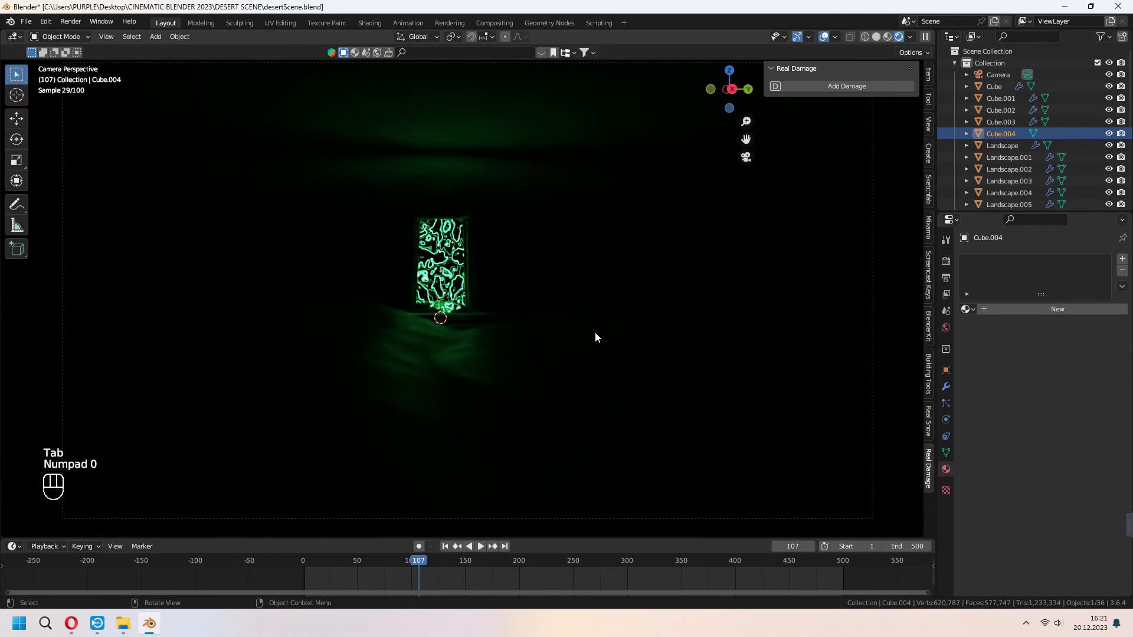
key(s)
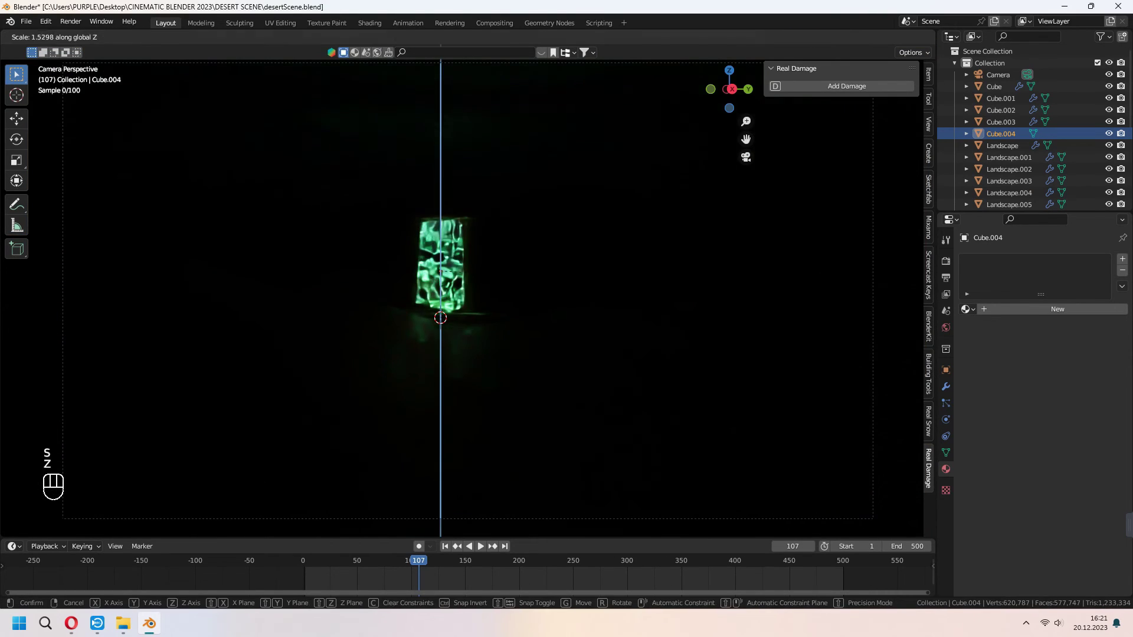
click(559, 192)
Switch to the Shading workspace and give the cube a new material named fog
click(370, 23)
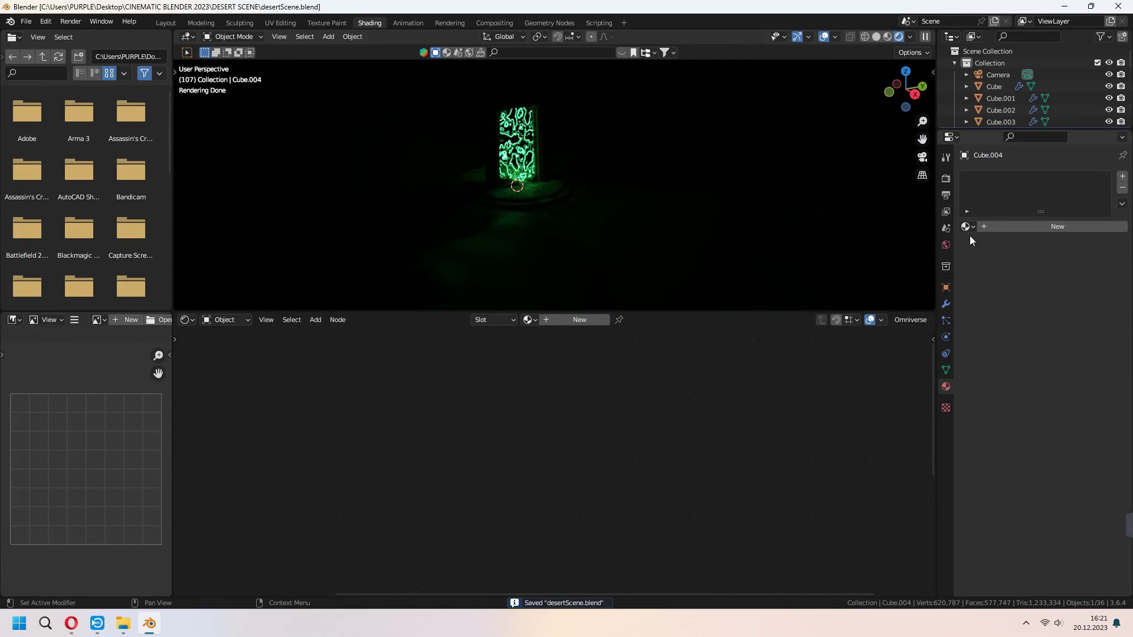
click(551, 319)
text(fog)
key(Return)
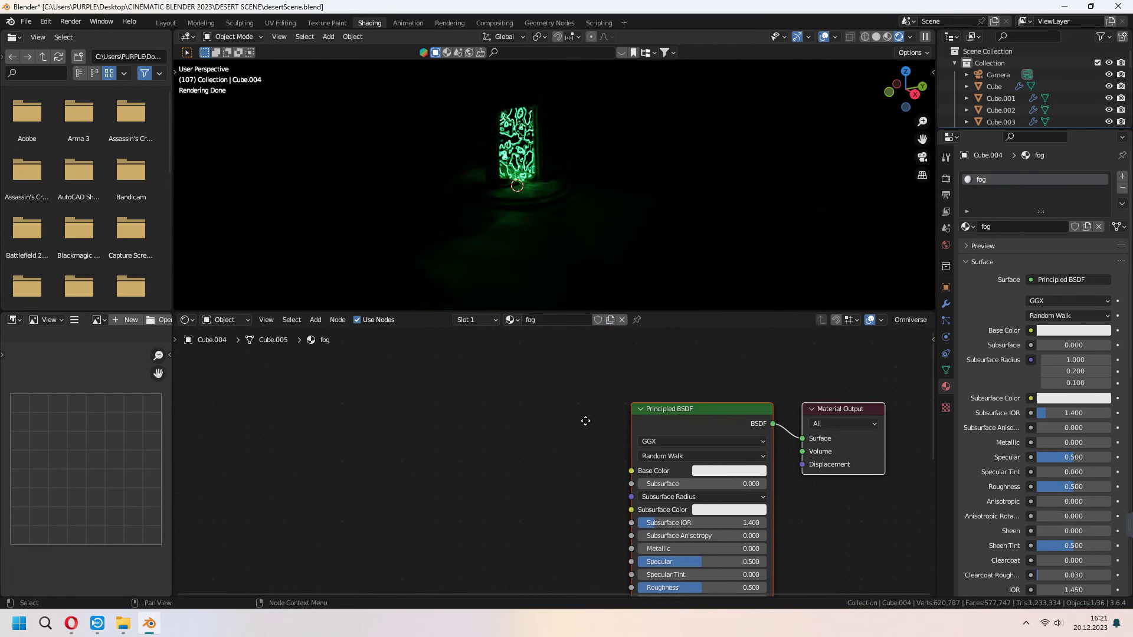
Replace the Principled BSDF with a Principled Volume linked to the Material Output's Volume, with Density set to 0.02
key(x)
key(shift+a)
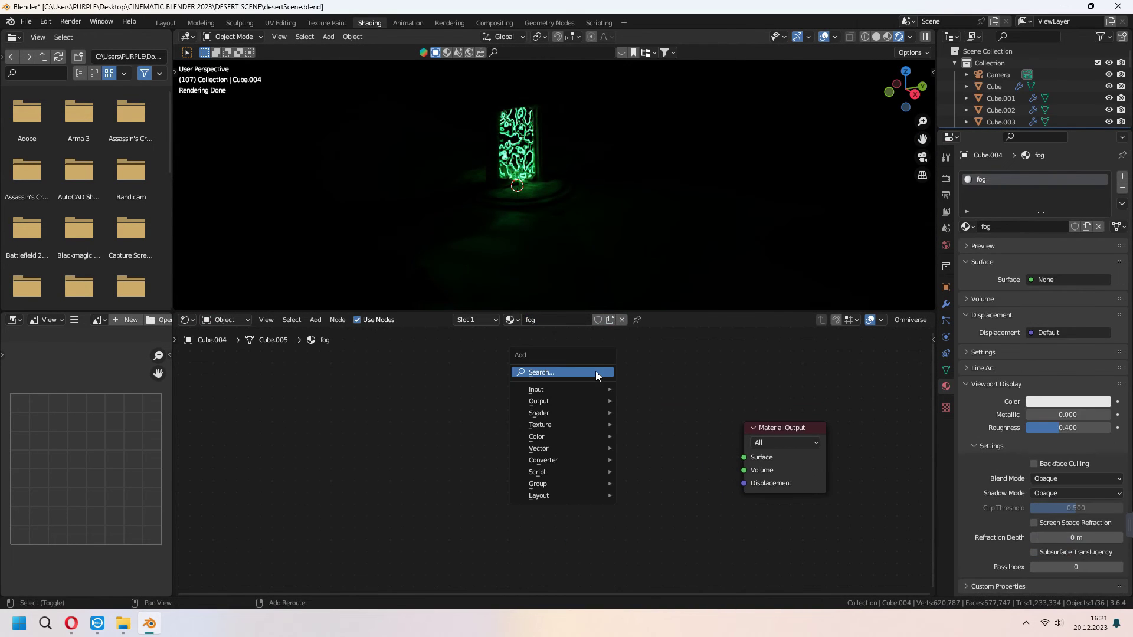
text(p)
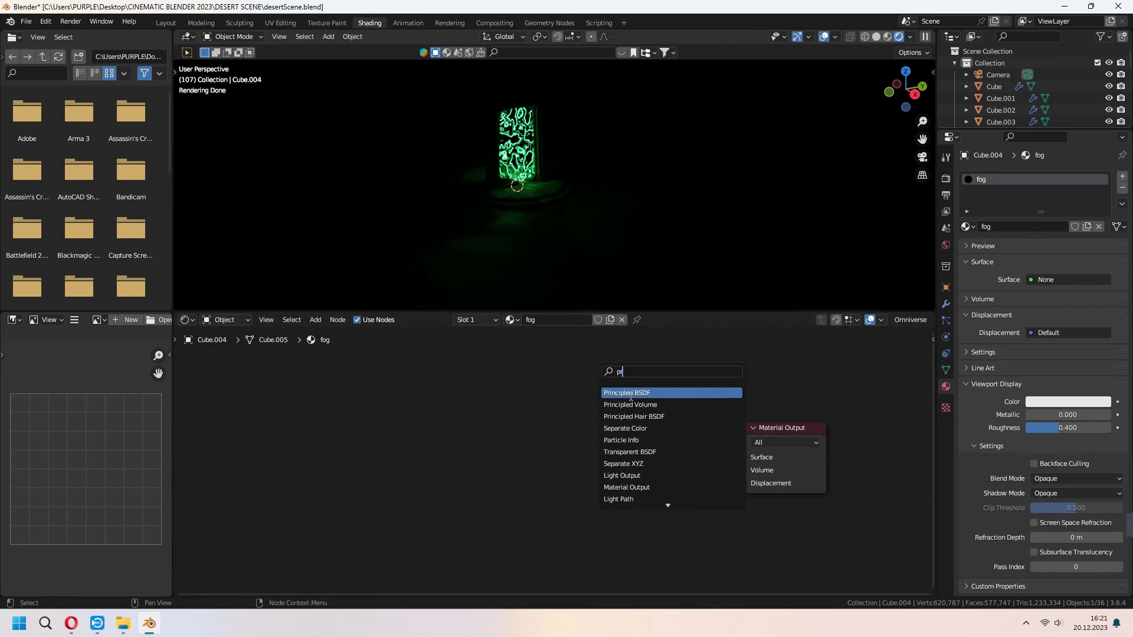
text(r)
click(630, 405)
click(612, 427)
drag(632, 413, 747, 471)
middle_drag(680, 485, 715, 481)
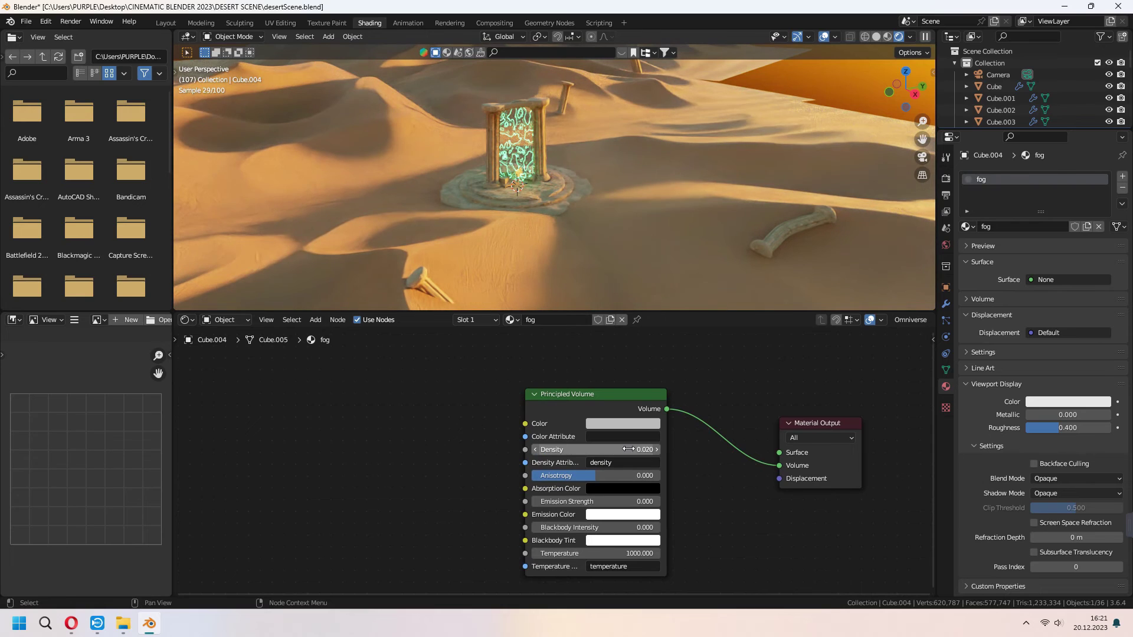
Add a Color Ramp and connect its Color output to the Principled Volume's Emission Strength
key(shift+a)
click(480, 386)
text(colo)
click(508, 417)
click(321, 425)
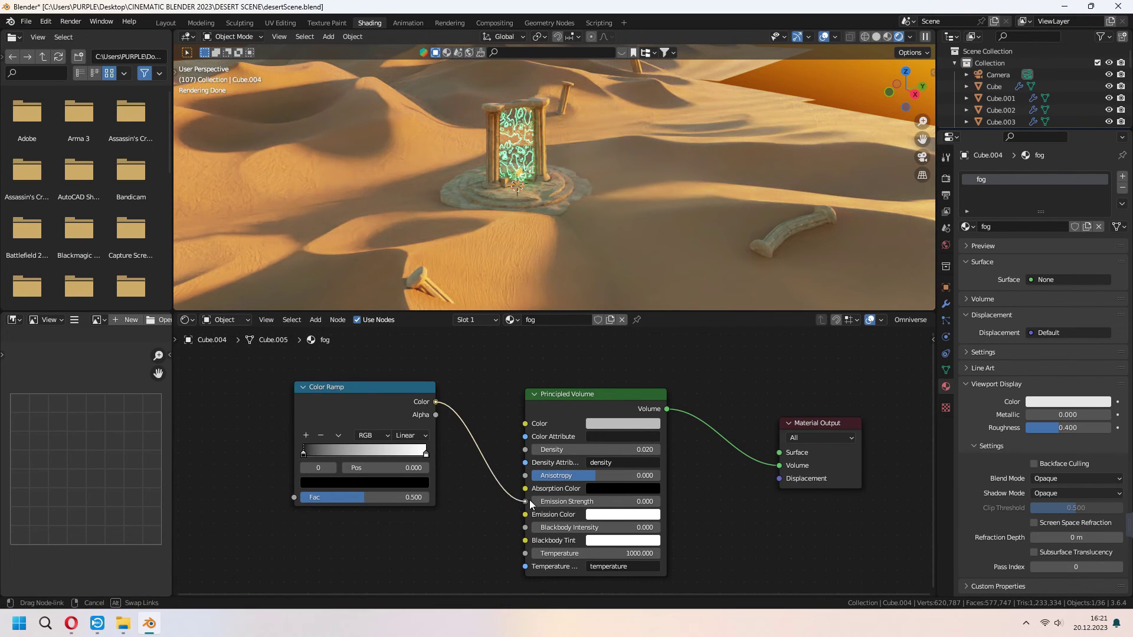
drag(529, 500, 529, 500)
middle_drag(403, 486, 549, 488)
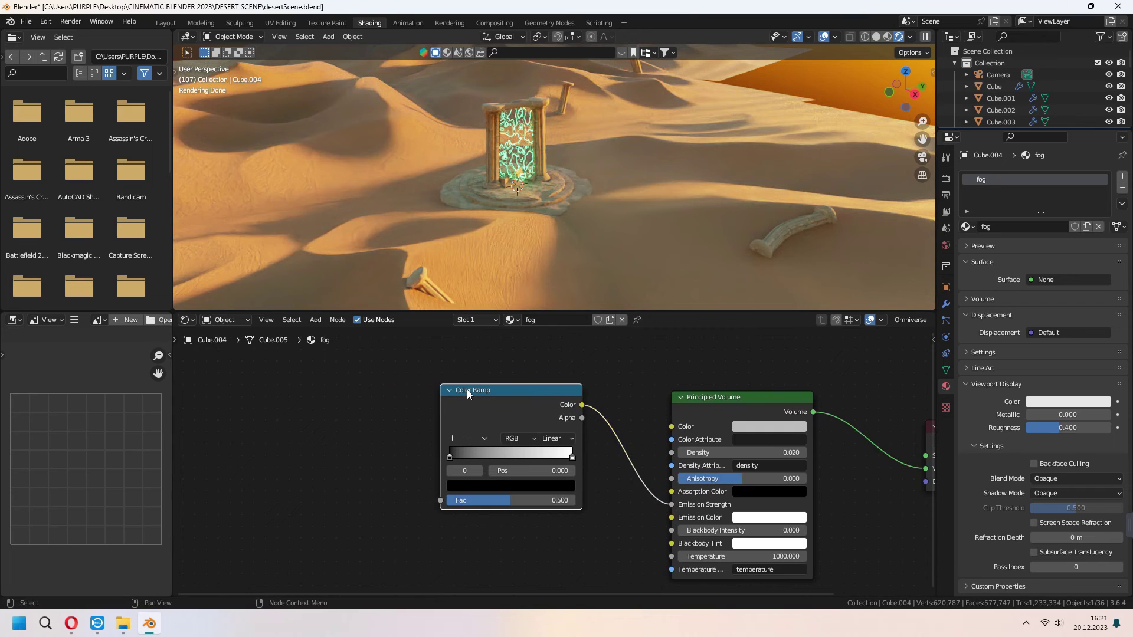
Add a Noise Texture beside the Color Ramp and link its Fac output to the ramp's Fac input
key(shift+a)
text(noi)
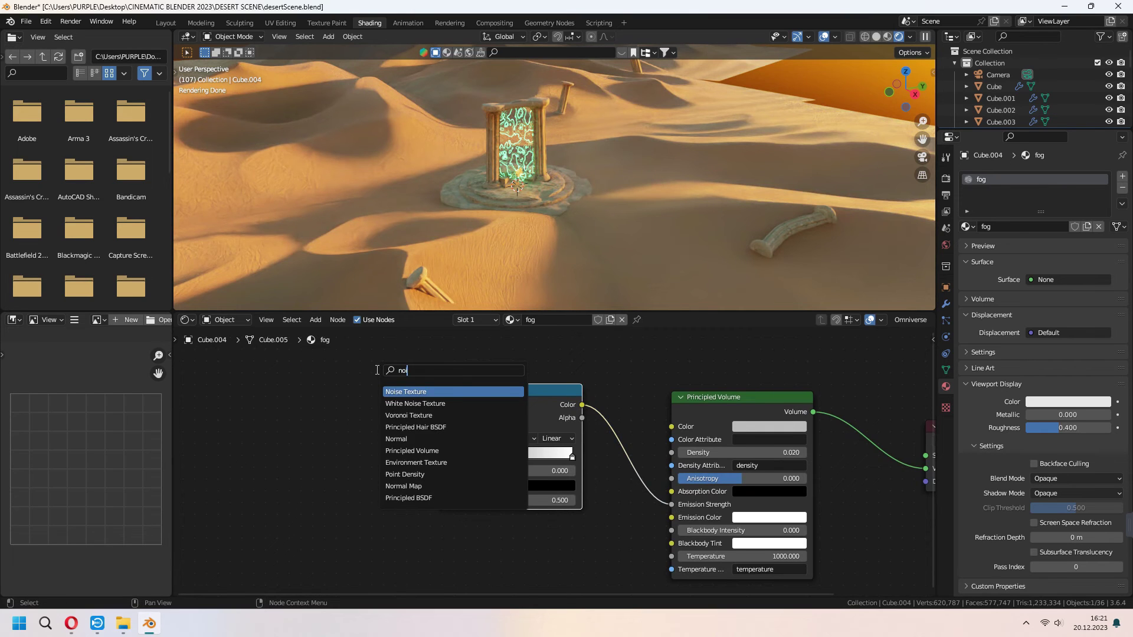
click(403, 391)
click(313, 414)
Look through the camera and move the Color Ramp's black stop to position 0.823
key(KP_0)
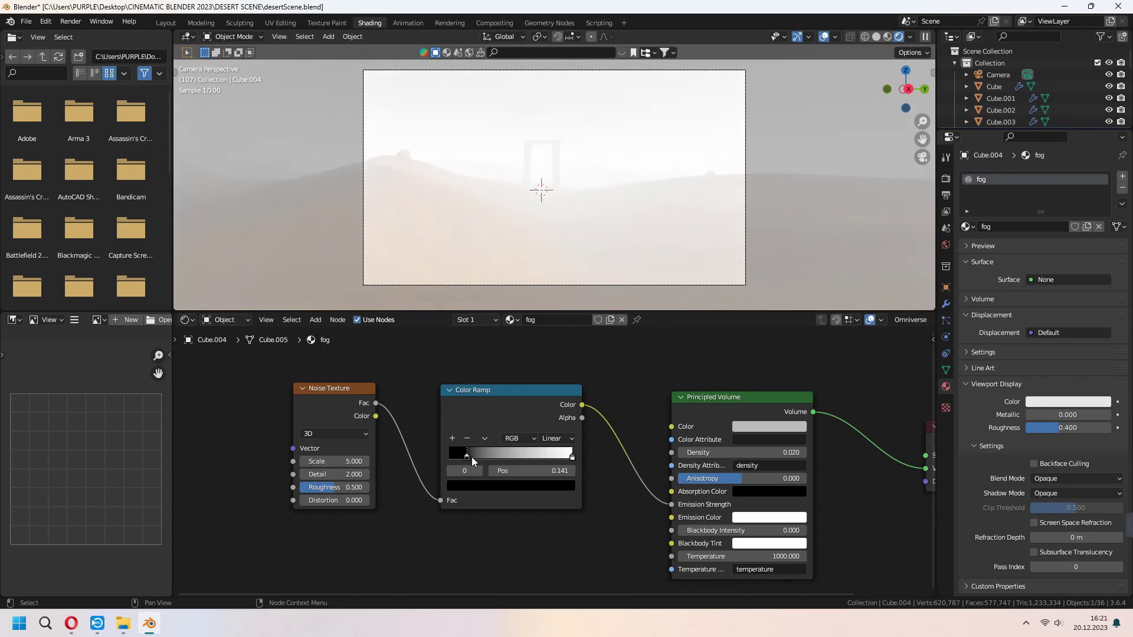
drag(472, 457, 557, 461)
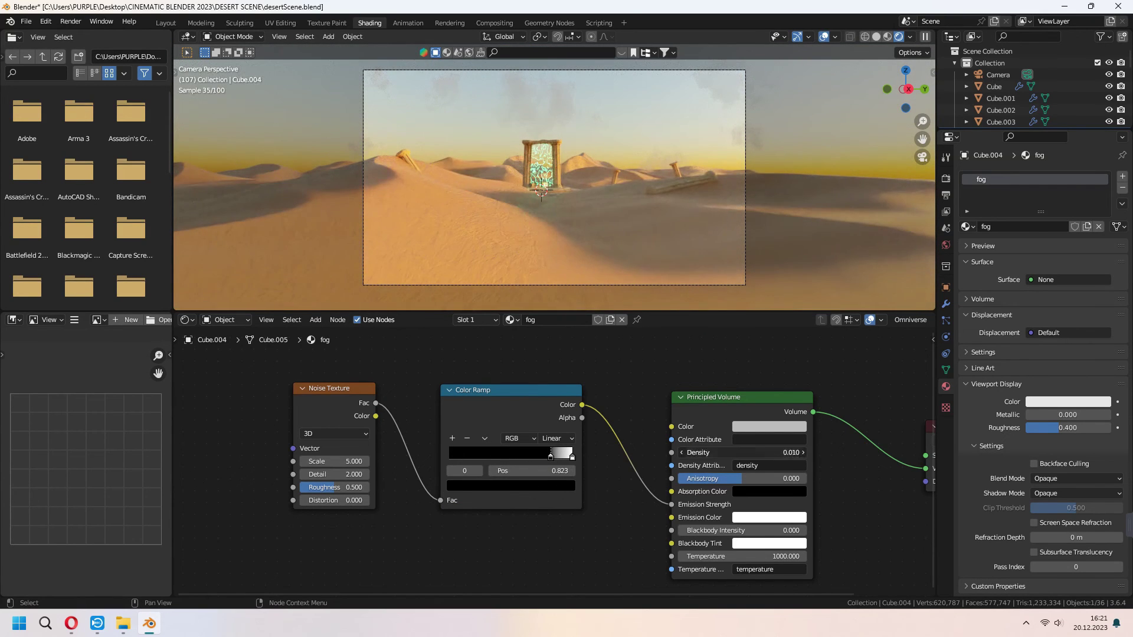
Set the Principled Volume's Density to 0.1 and tint its Color with a soft pink tone
key(Return)
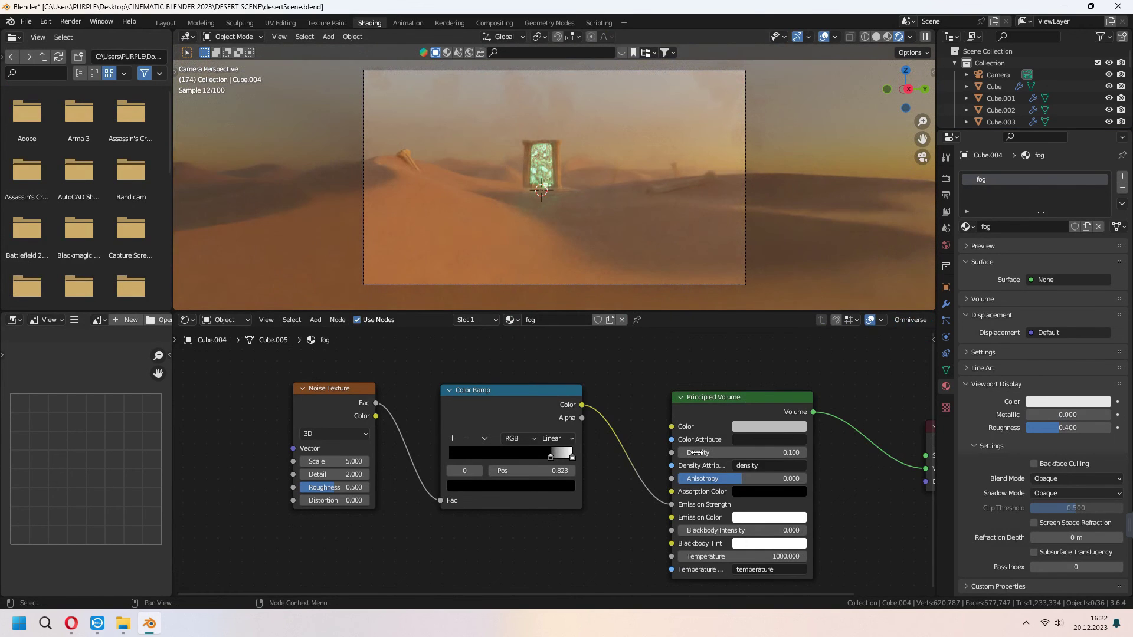
click(746, 427)
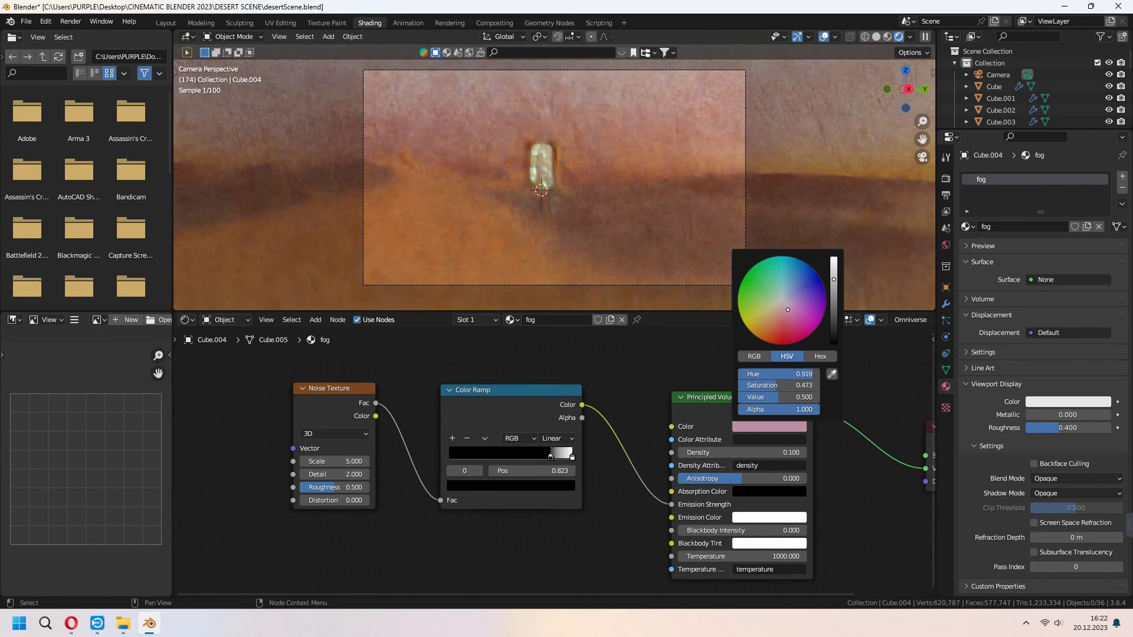
drag(787, 309, 778, 291)
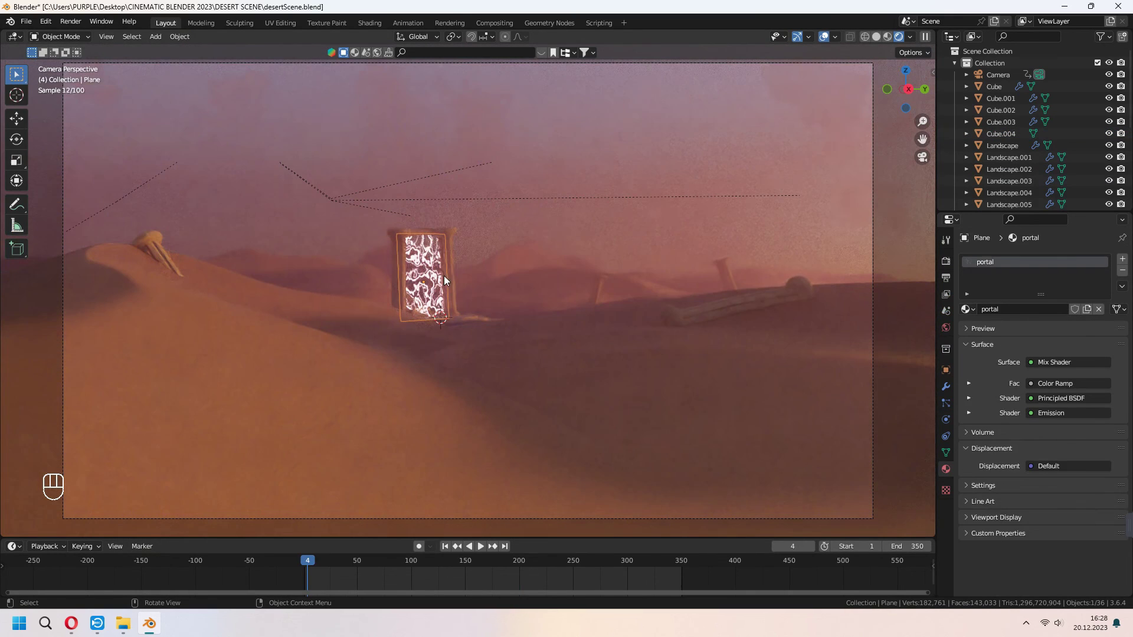
Add a single horizontal loop cut midway up the portal's right column and shift it along Y
click(444, 275)
key(Tab)
key(ctrl+r)
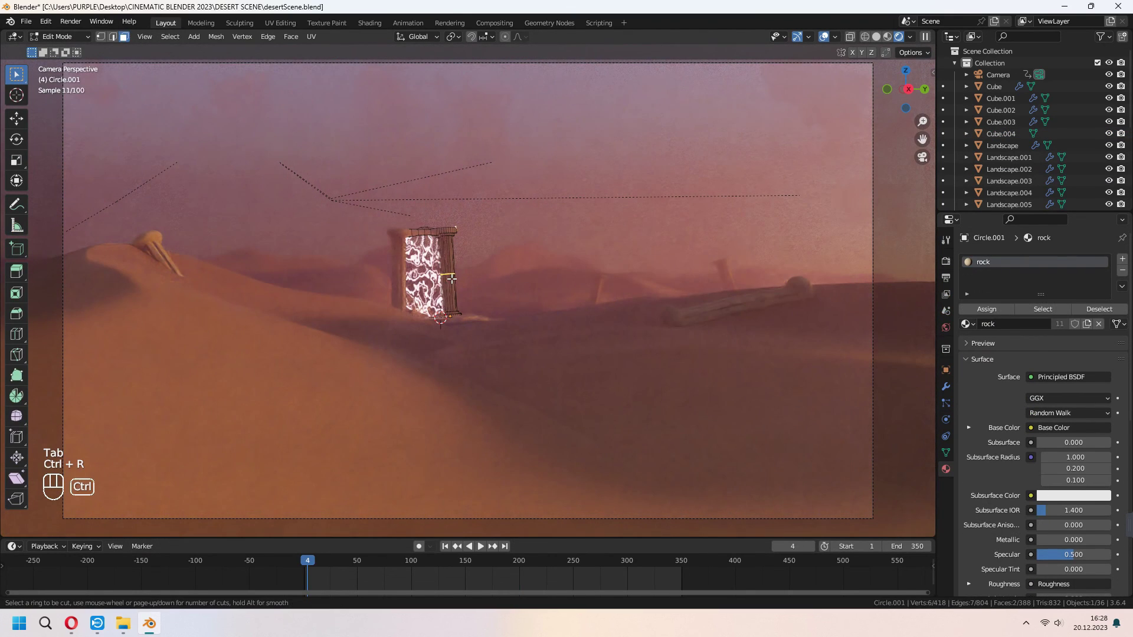
click(451, 277)
right_click(490, 274)
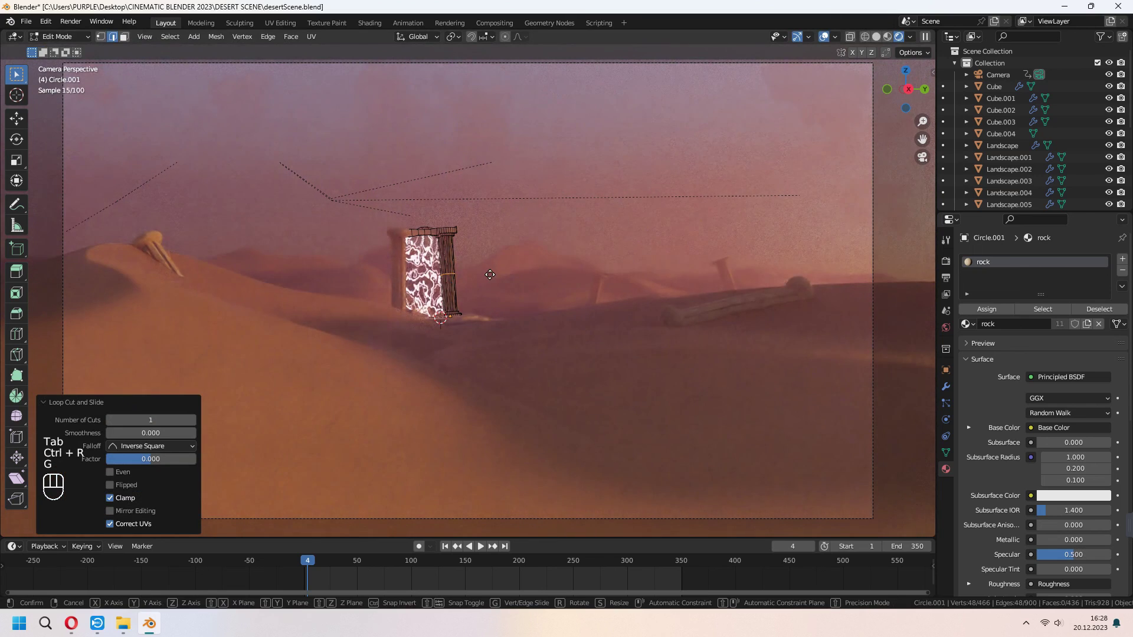
key(y)
click(480, 273)
key(Tab)
Select the scene camera
click(368, 518)
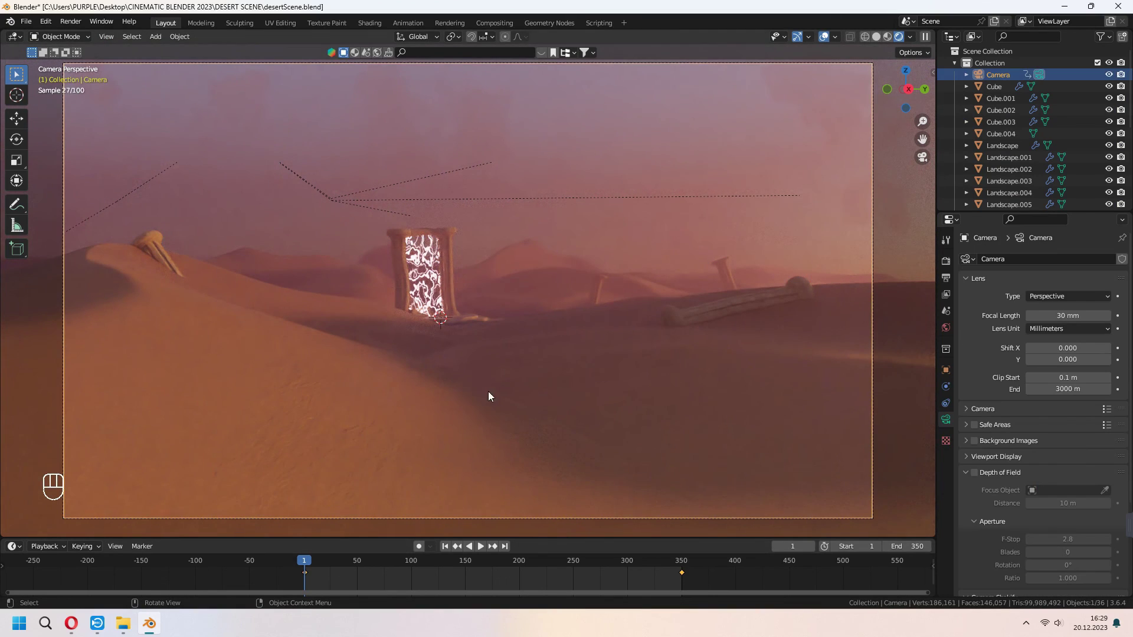